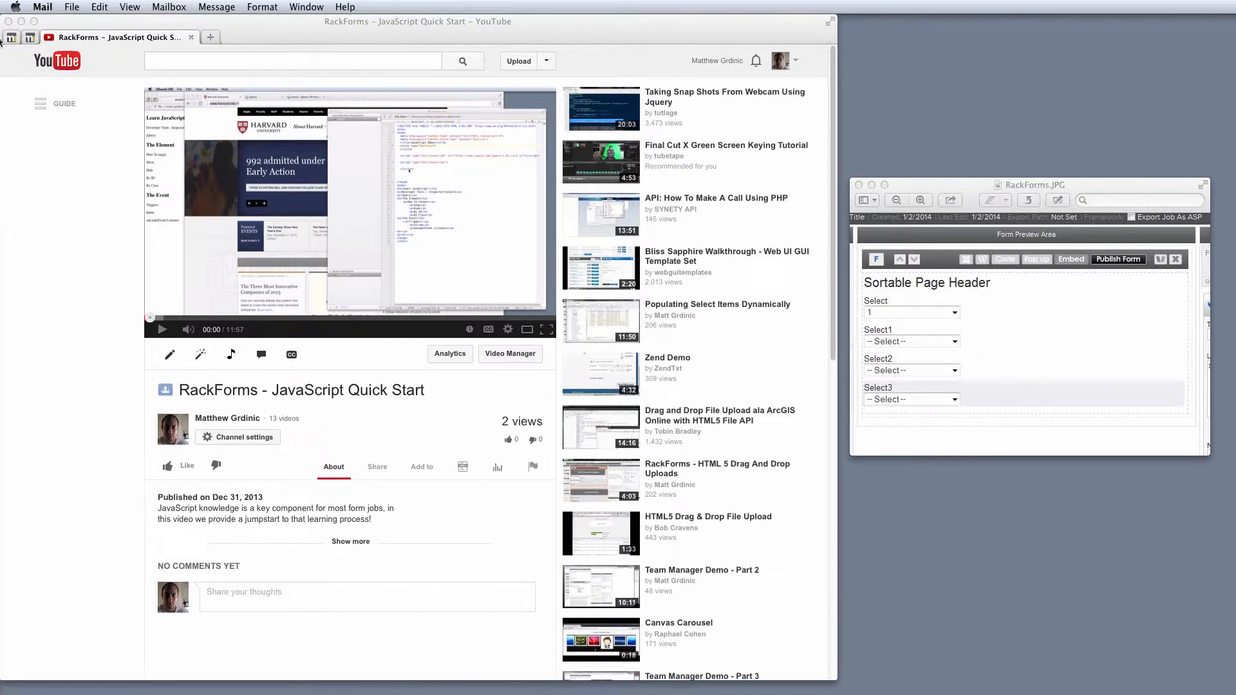
# - Switch to the RackForms editor, preview the existing form and test its Select menu with Option 2 and Option 3
pyautogui.click(11, 37)
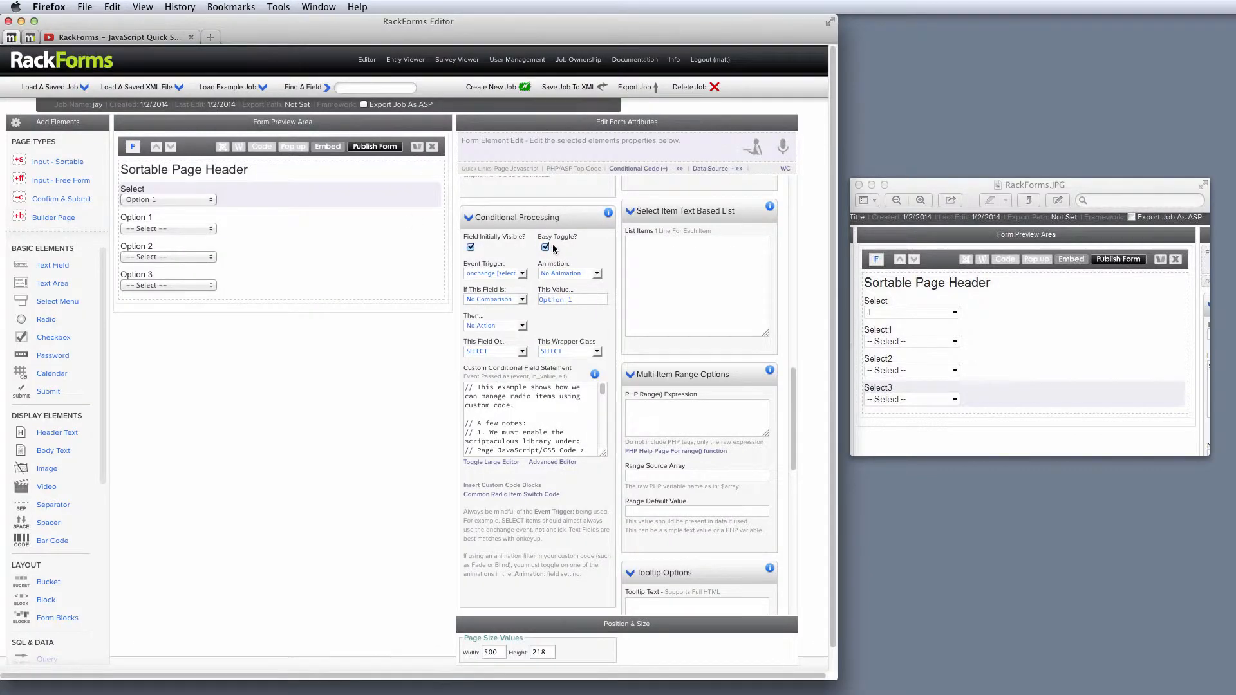
pyautogui.moveTo(989, 188); pyautogui.dragTo(983, 175)
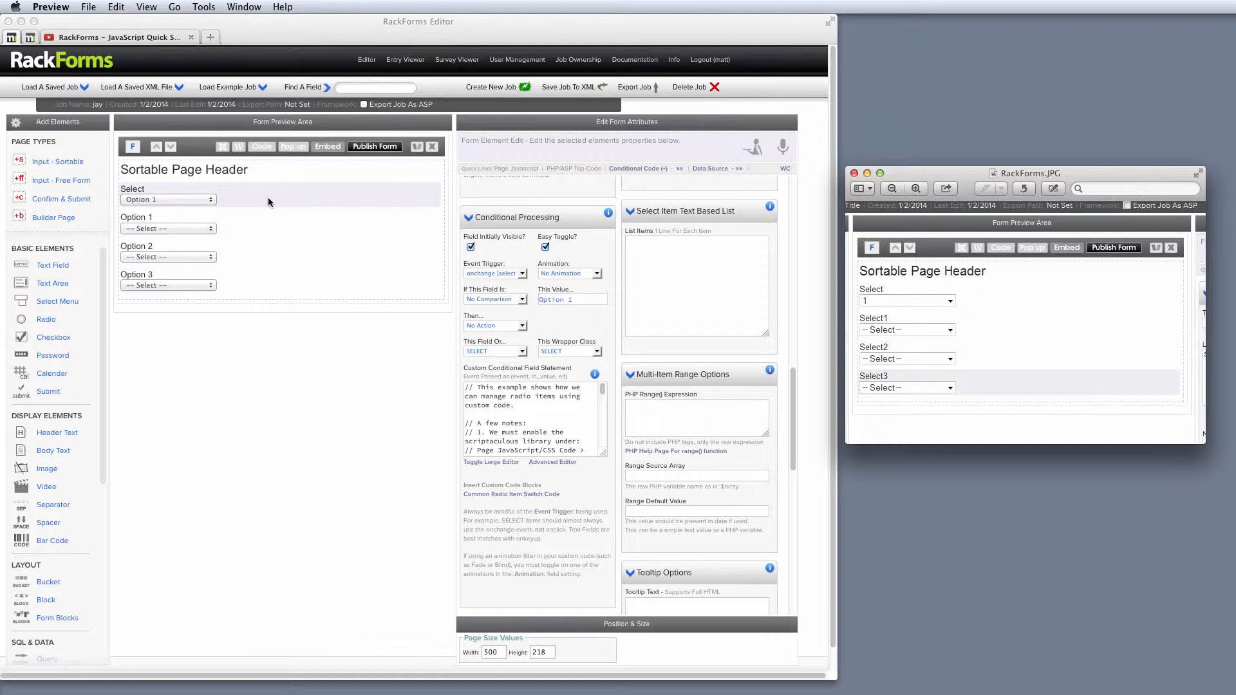
pyautogui.click(368, 147)
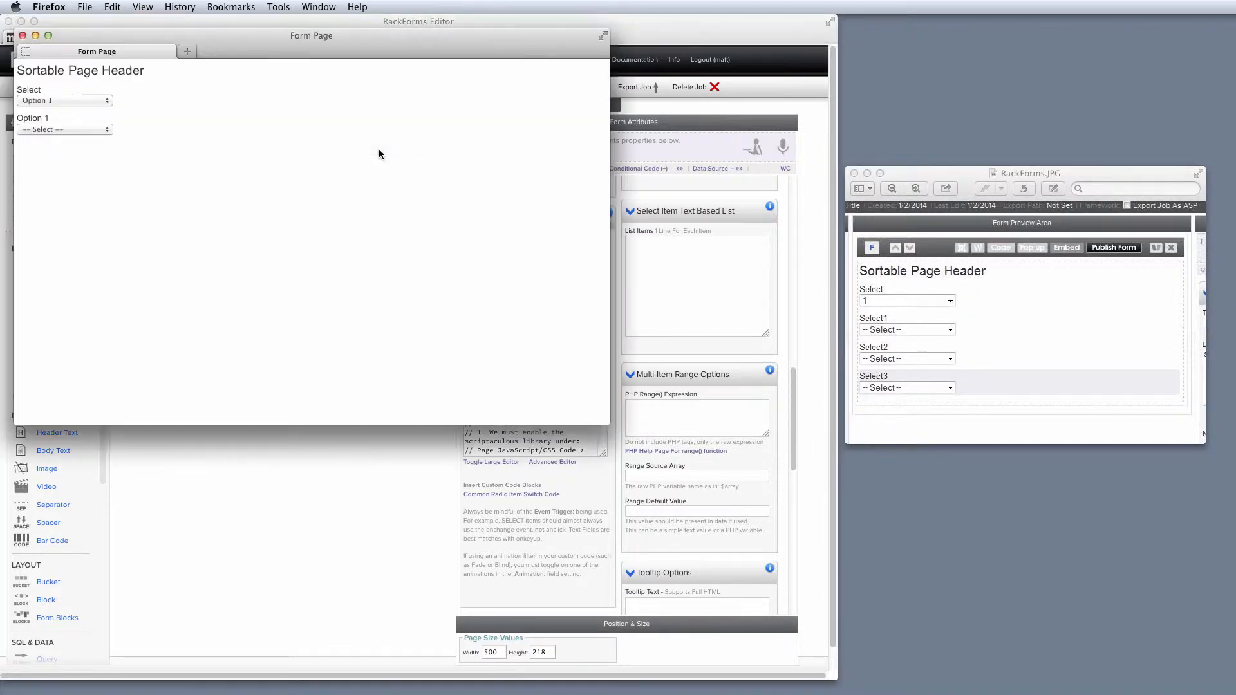
pyautogui.moveTo(65, 118); pyautogui.dragTo(21, 117)
pyautogui.click(55, 101)
pyautogui.click(61, 122)
pyautogui.click(62, 102)
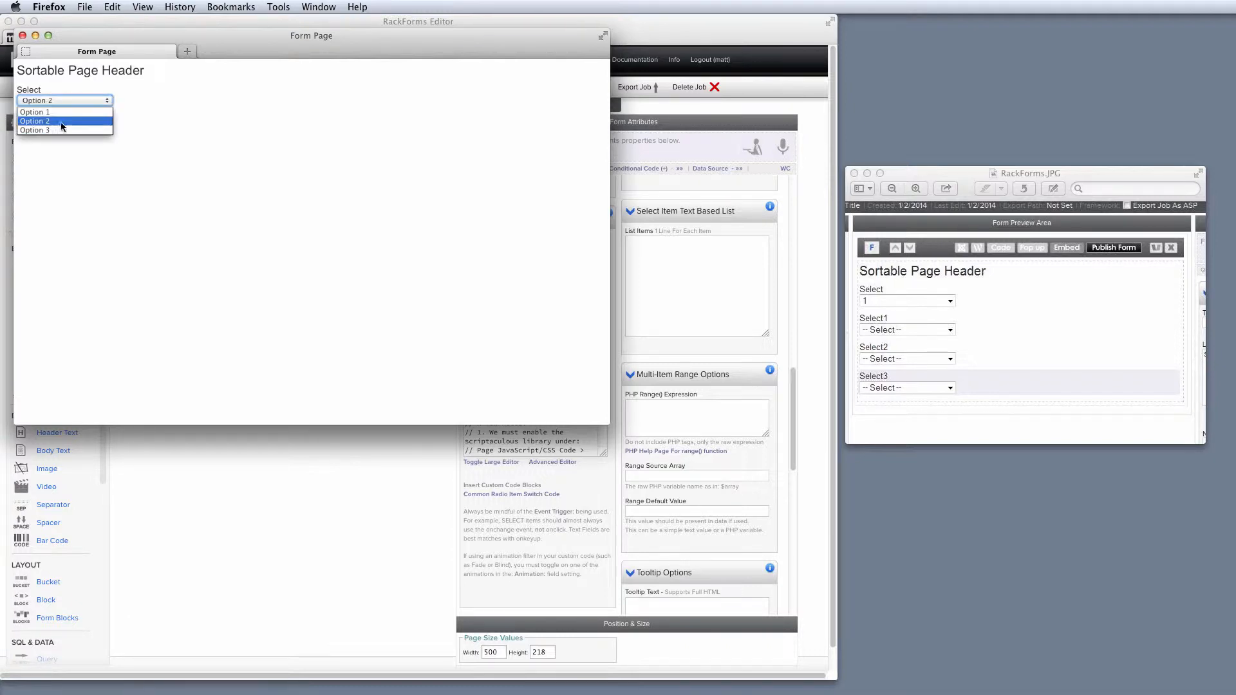
pyautogui.click(59, 130)
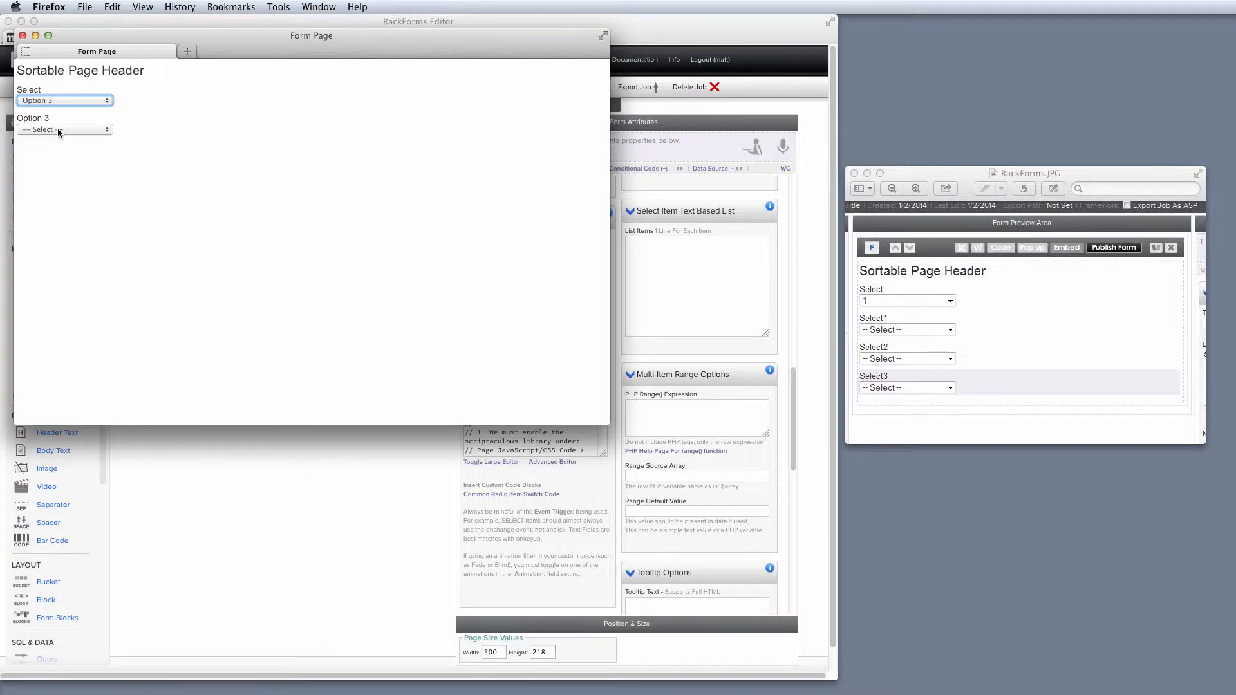
pyautogui.click(22, 36)
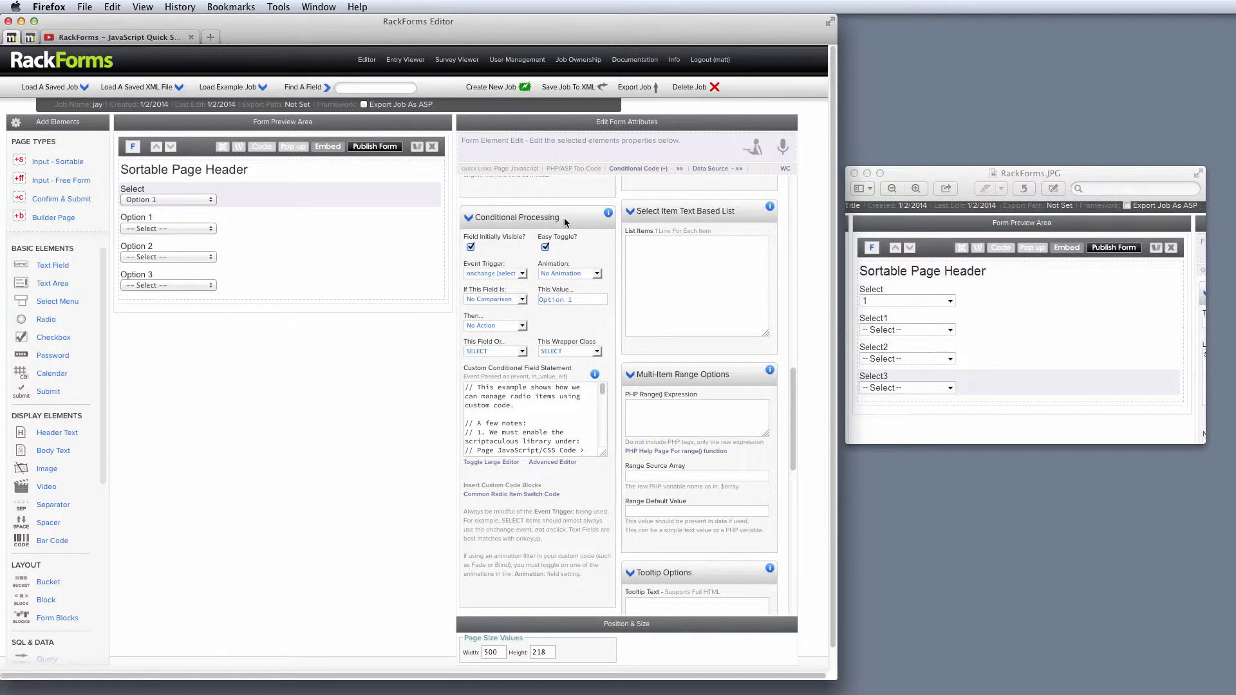
# - Examine the Select menu's Conditional Processing settings, including the comparison, action, target field and wrapper class choices
pyautogui.moveTo(562, 217); pyautogui.dragTo(475, 221)
pyautogui.click(464, 372)
pyautogui.moveTo(464, 372); pyautogui.dragTo(570, 361)
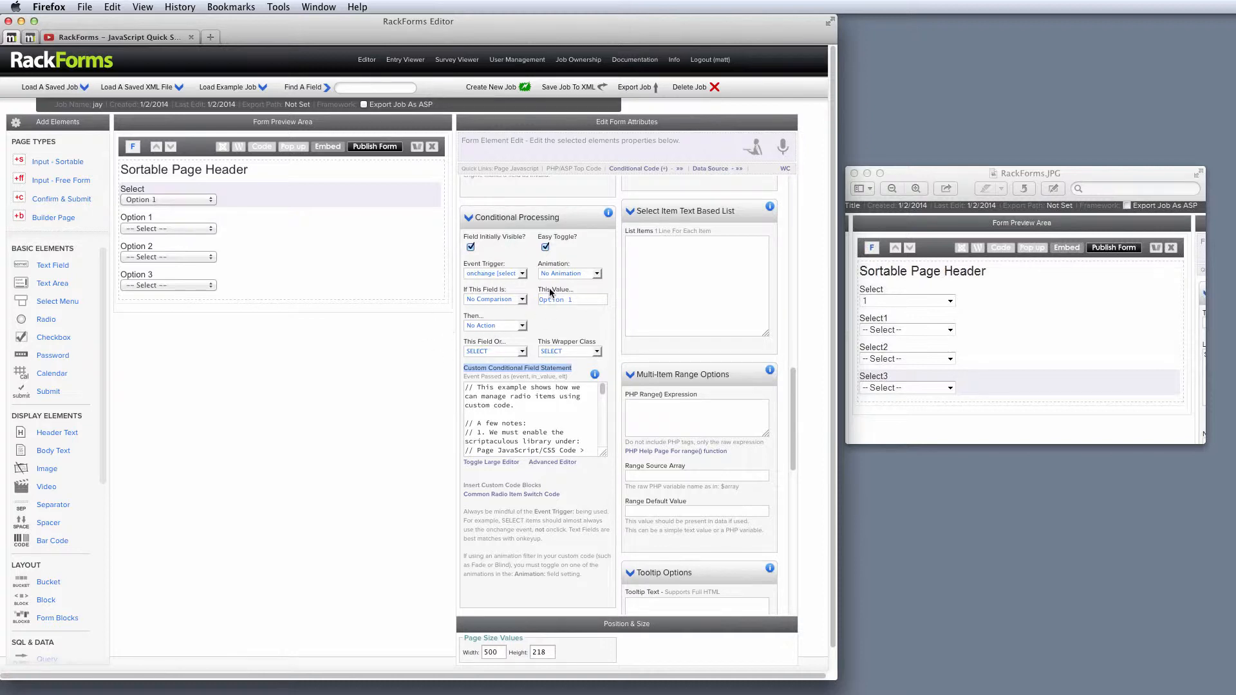
pyautogui.click(504, 300)
pyautogui.click(509, 298)
pyautogui.click(503, 327)
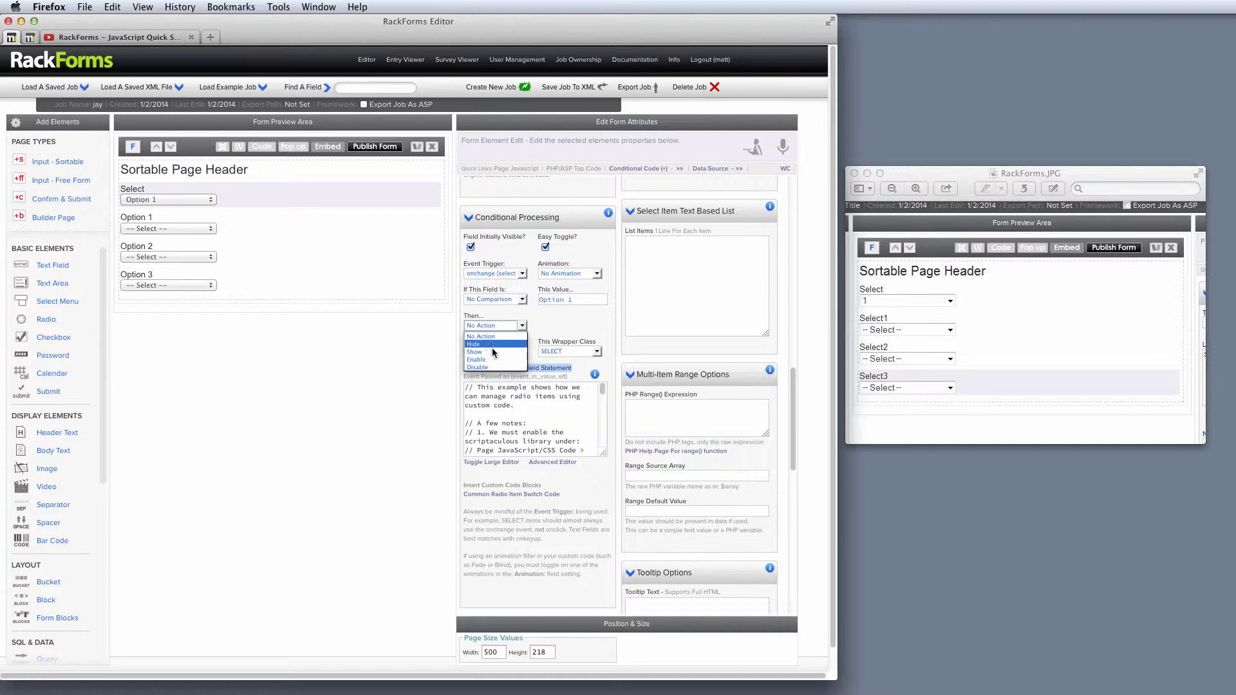
pyautogui.click(508, 326)
pyautogui.click(508, 352)
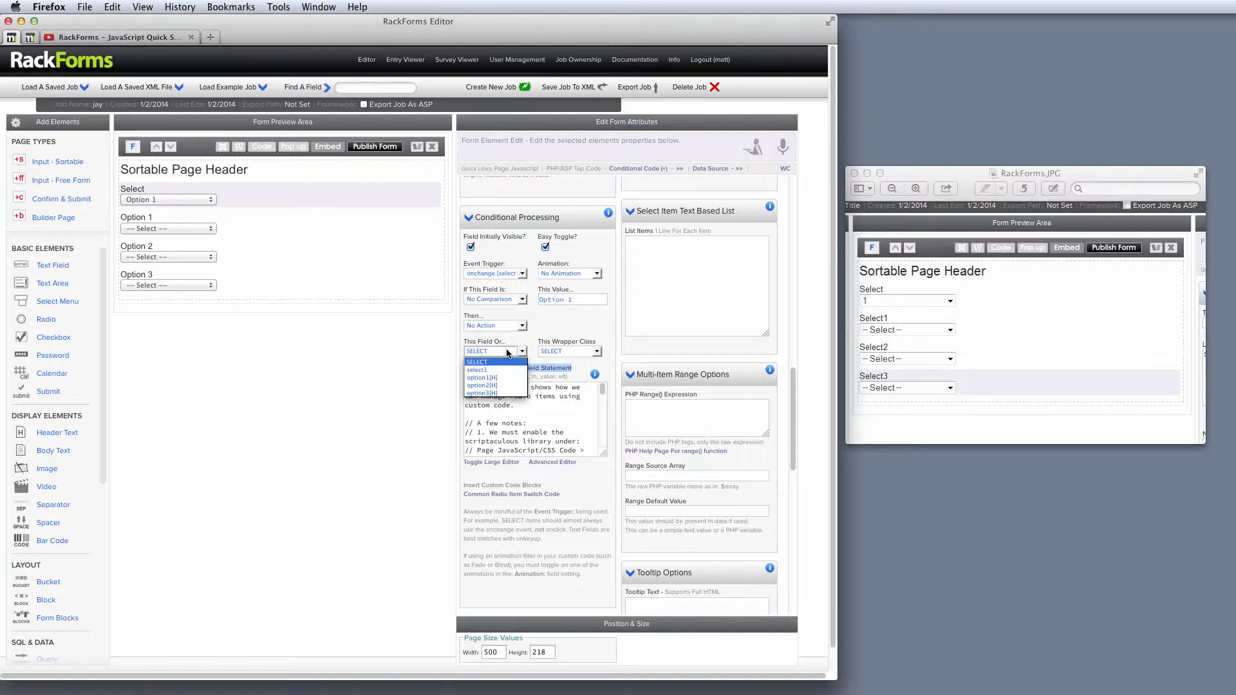
pyautogui.click(516, 350)
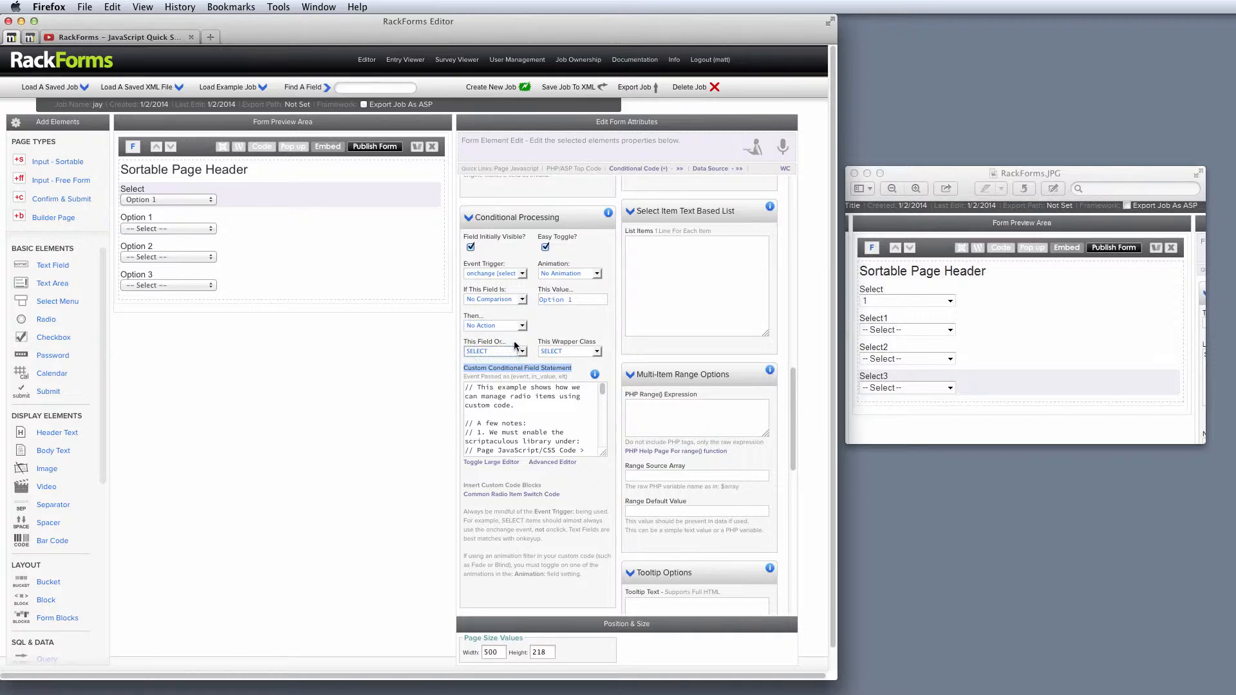
pyautogui.click(567, 352)
# - Remove the explanatory comments from the Select menu's custom conditional field statement and apply the code, keeping the hideField and switch logic
pyautogui.click(551, 462)
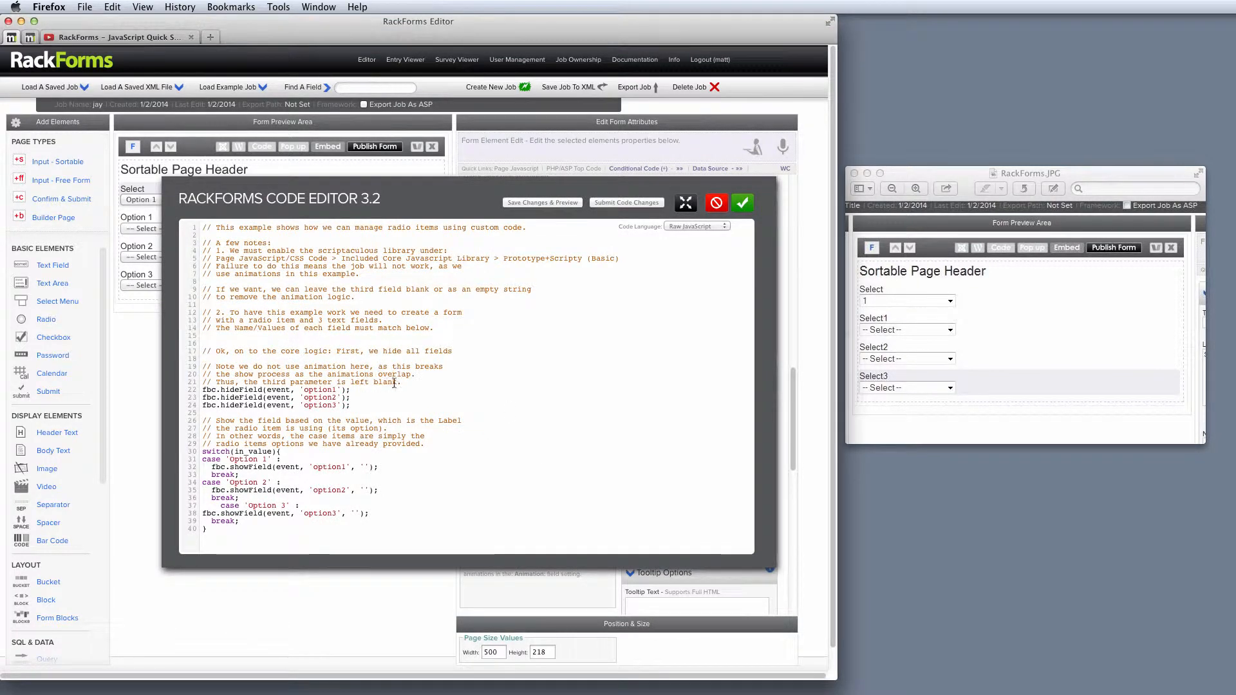
pyautogui.moveTo(401, 382); pyautogui.dragTo(197, 228)
pyautogui.press('BackSpace')
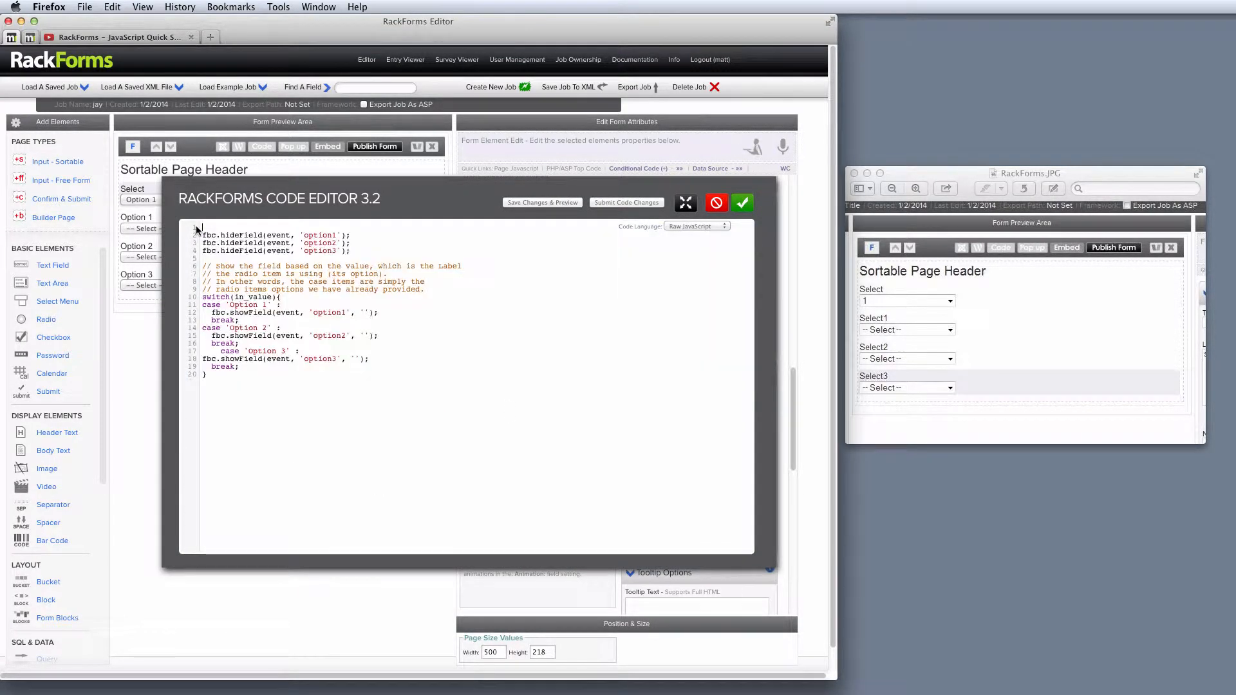
pyautogui.moveTo(441, 290); pyautogui.dragTo(136, 269)
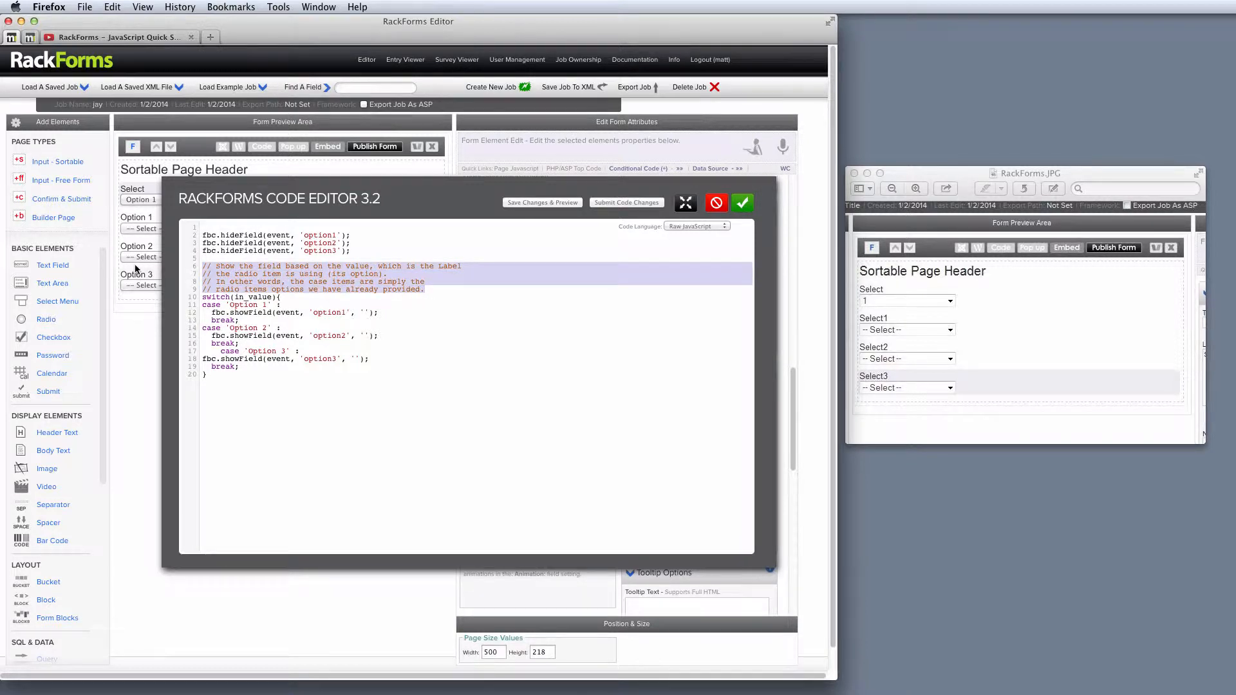
pyautogui.press('BackSpace')
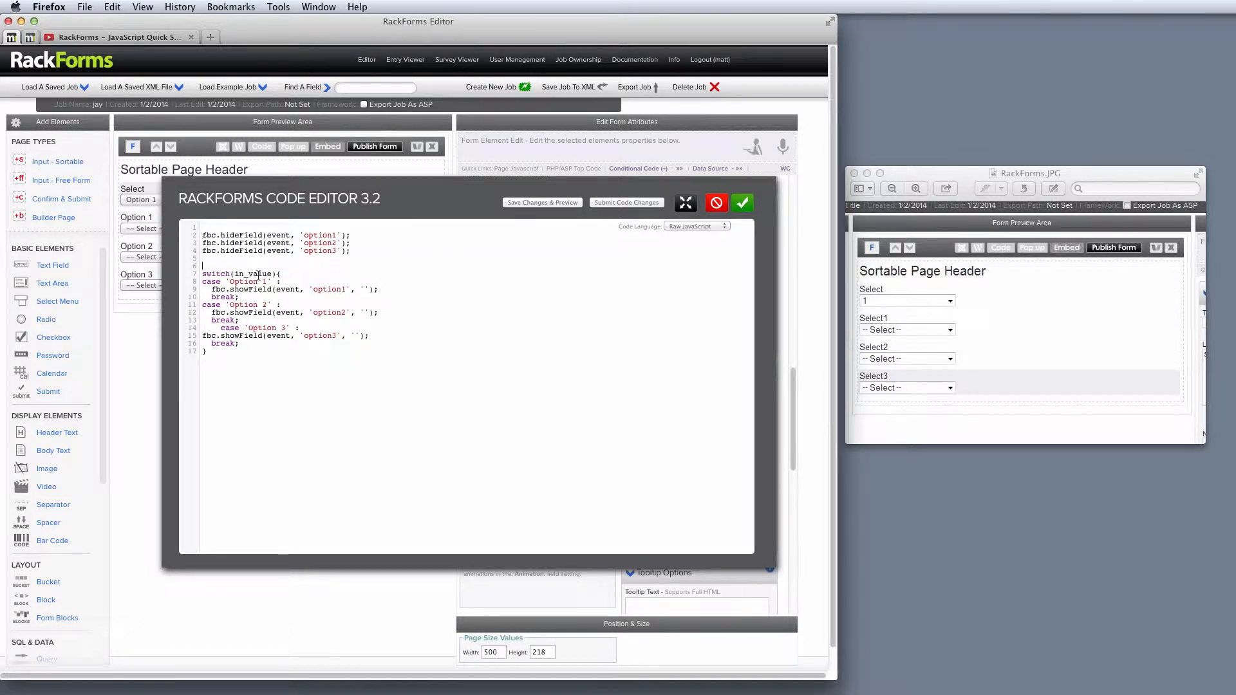
pyautogui.moveTo(234, 274); pyautogui.dragTo(276, 275)
pyautogui.moveTo(212, 289); pyautogui.dragTo(276, 290)
pyautogui.click(744, 204)
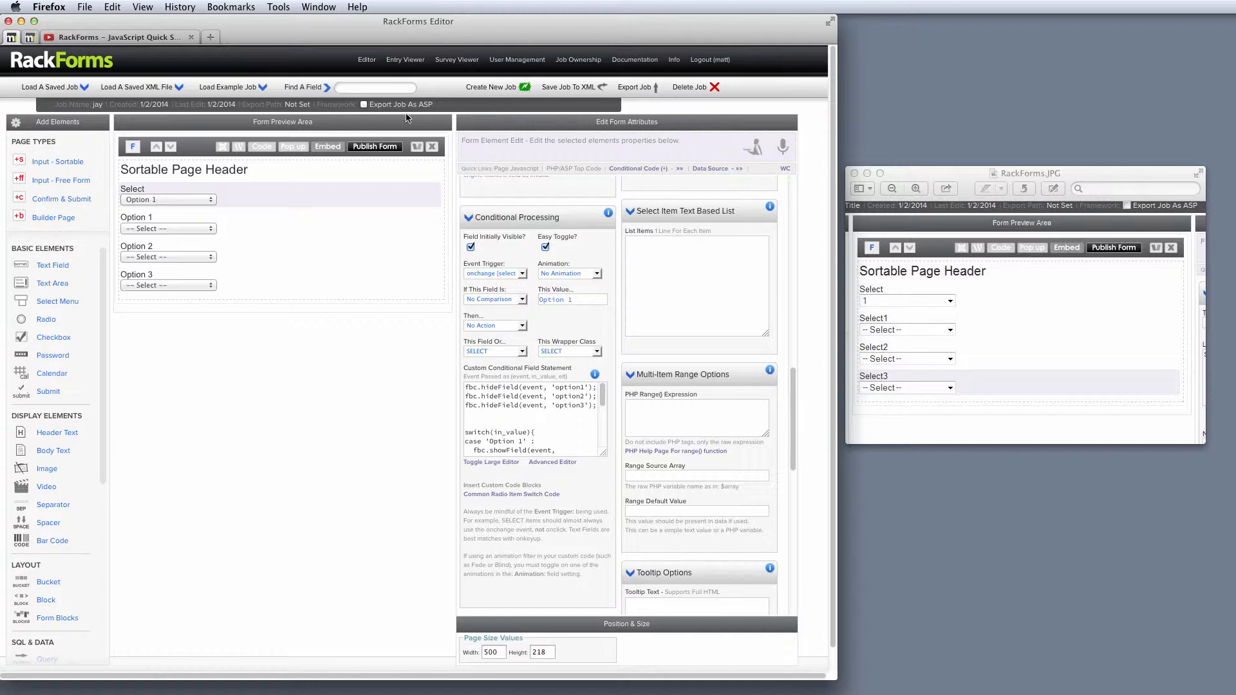
# - Save the current job and create a new one named demo-js
pyautogui.click(491, 86)
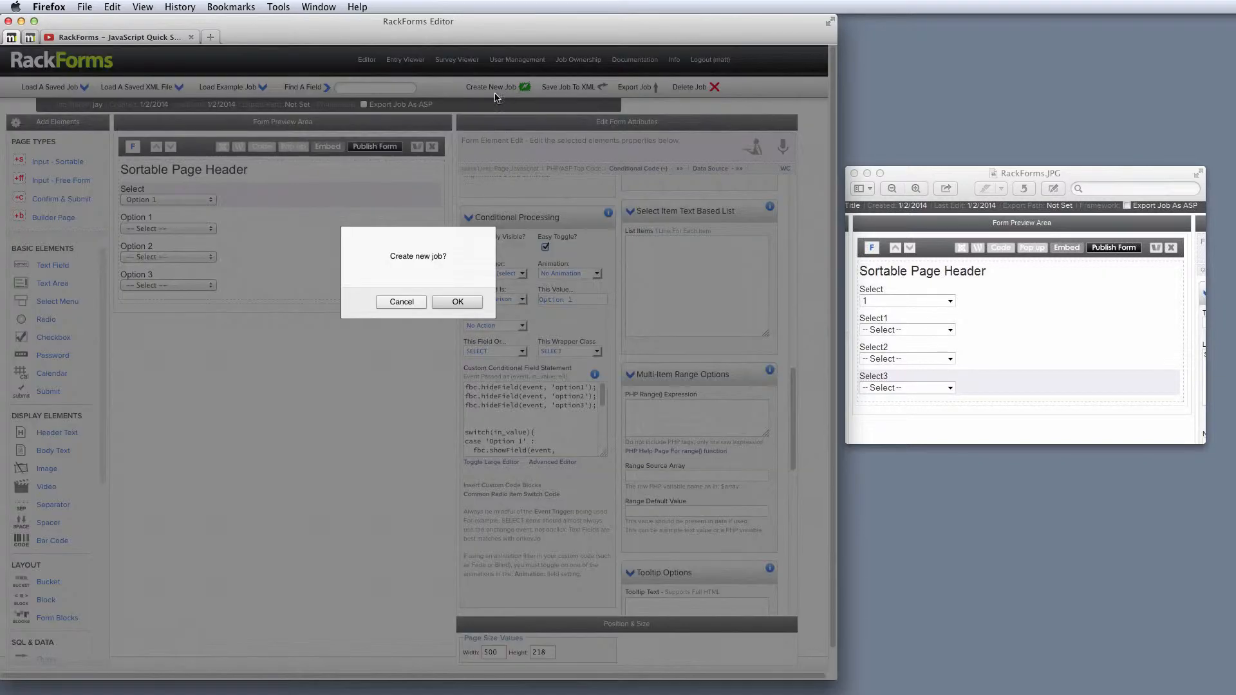
pyautogui.click(465, 305)
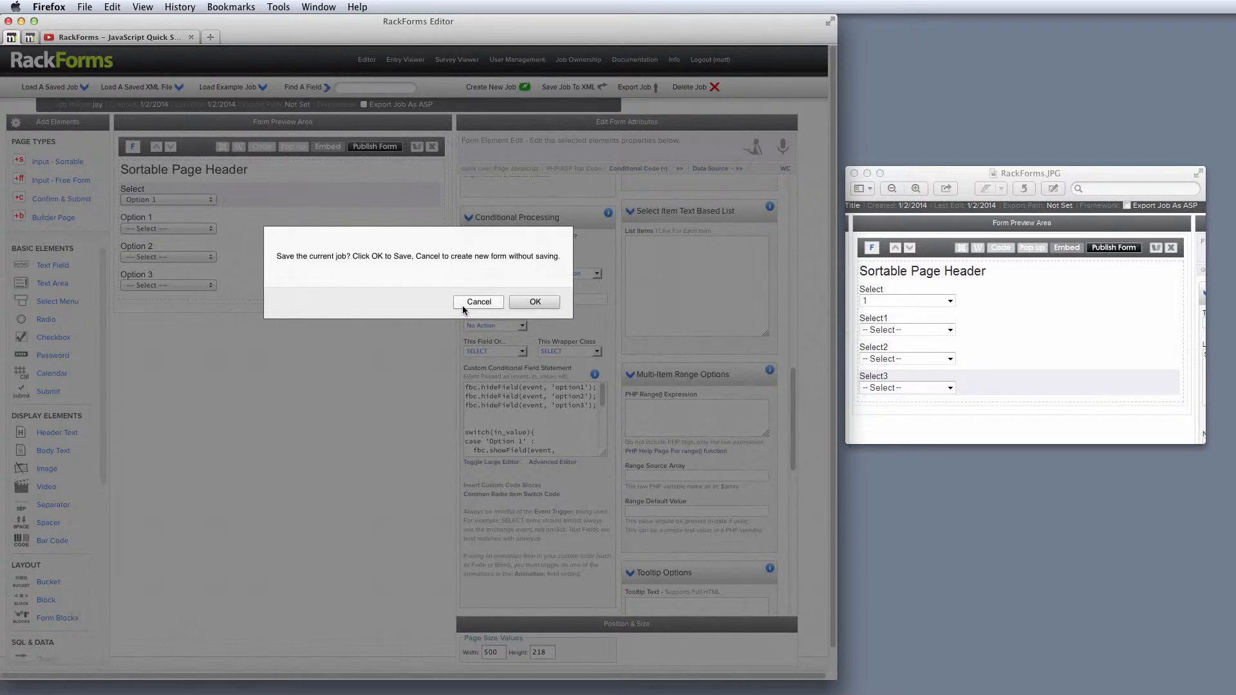
pyautogui.click(519, 302)
pyautogui.click(106, 104)
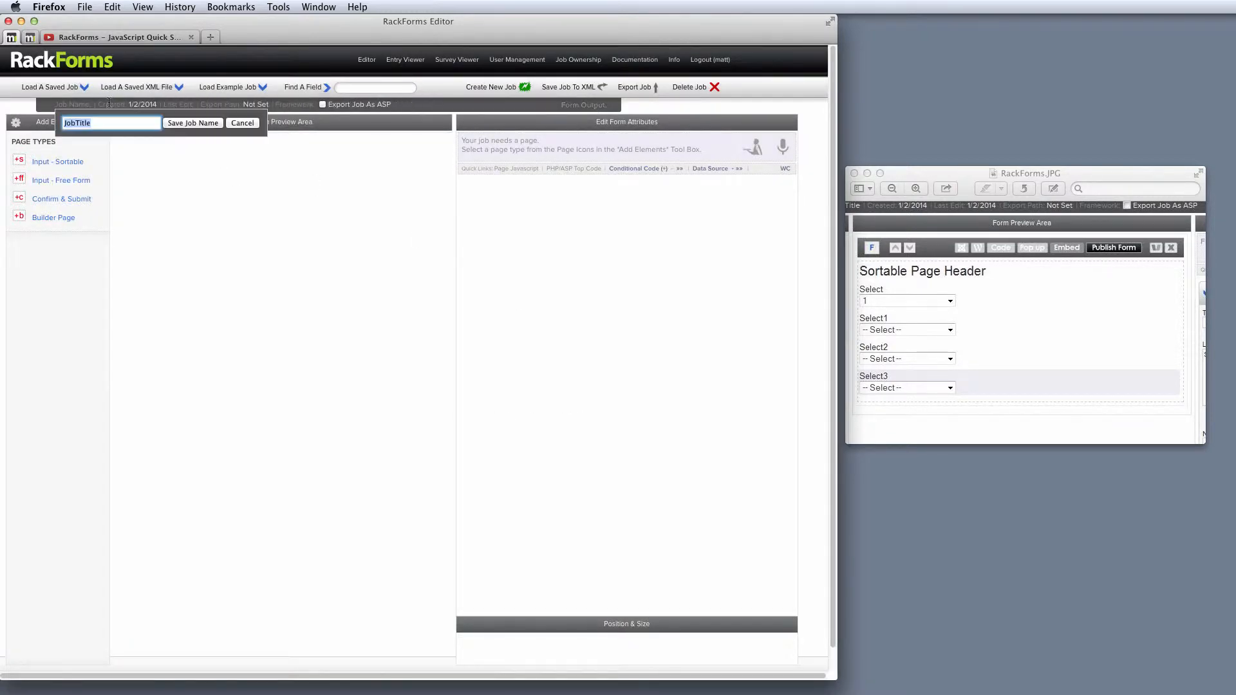
pyautogui.write('demo-js')
pyautogui.press('Return')
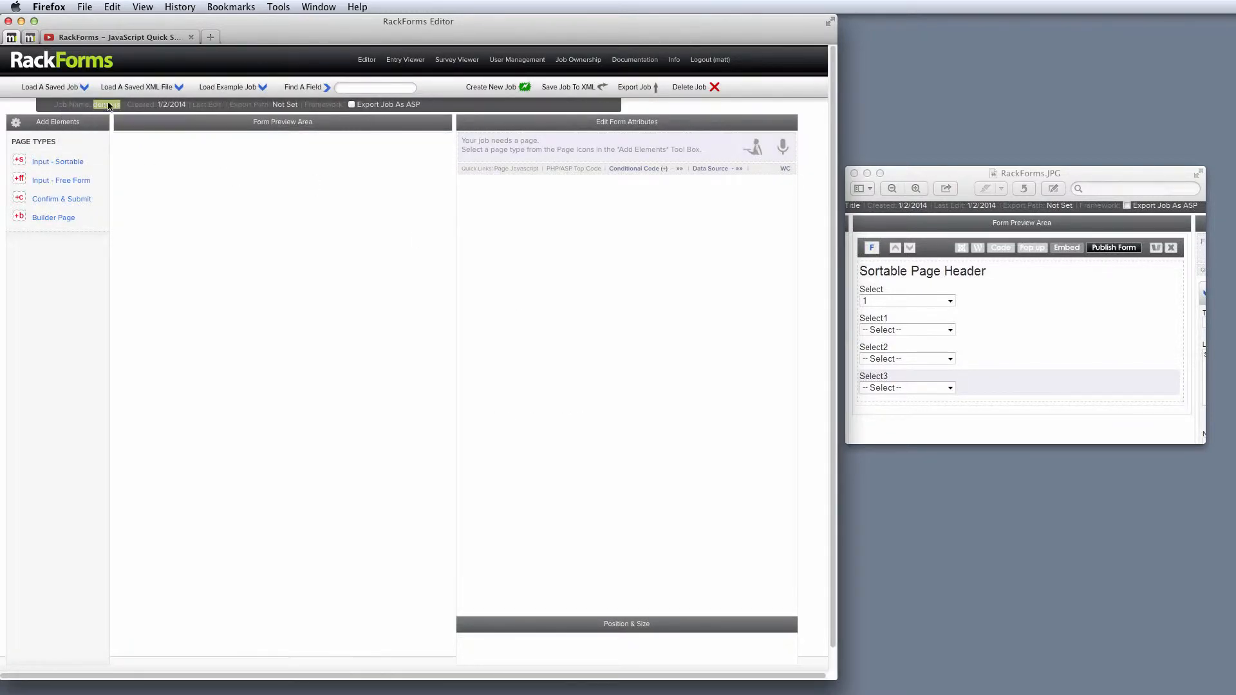
# - Add a sortable input page containing four select menus to the job
pyautogui.click(65, 162)
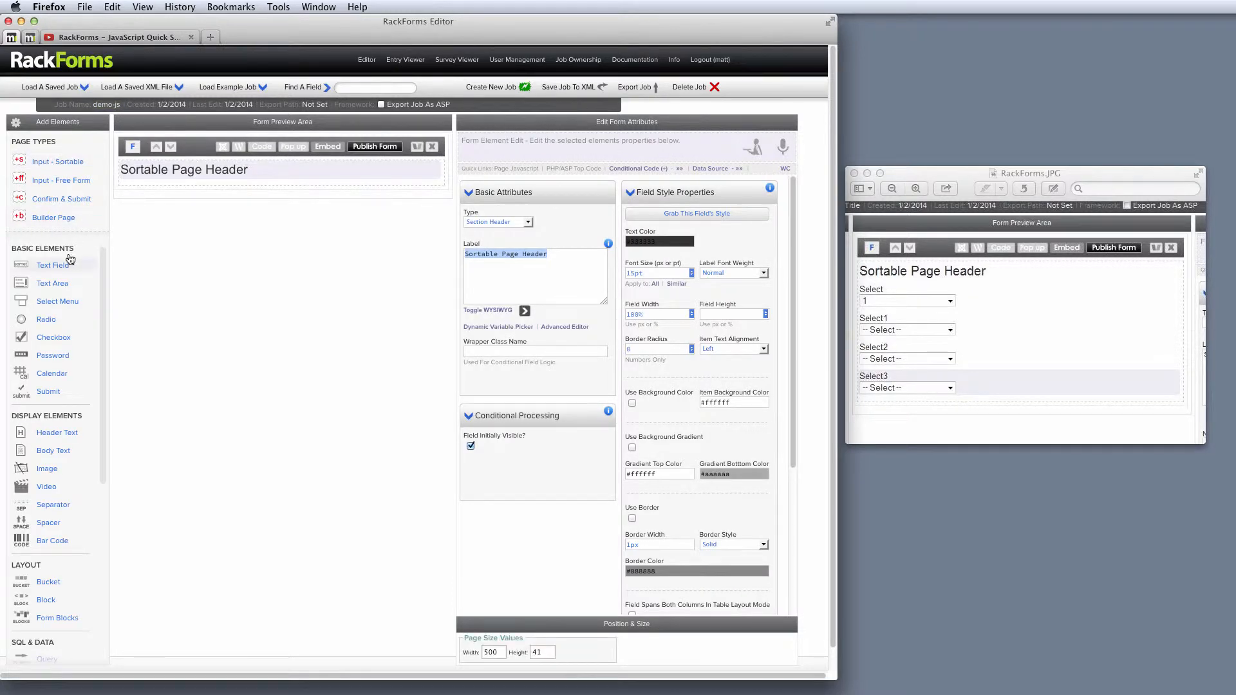
pyautogui.click(43, 303)
pyautogui.click(43, 303)
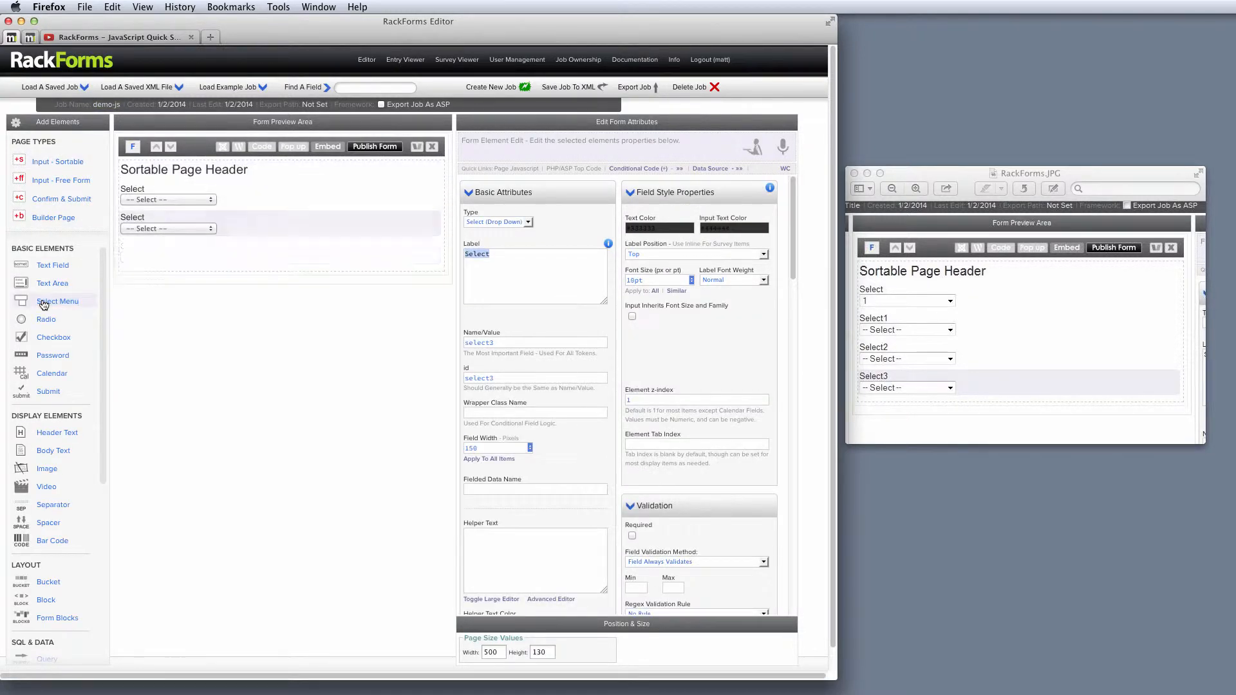
pyautogui.click(44, 303)
pyautogui.click(43, 303)
# - Label the first select menu "Tester - Select a value to show that box."
pyautogui.click(315, 193)
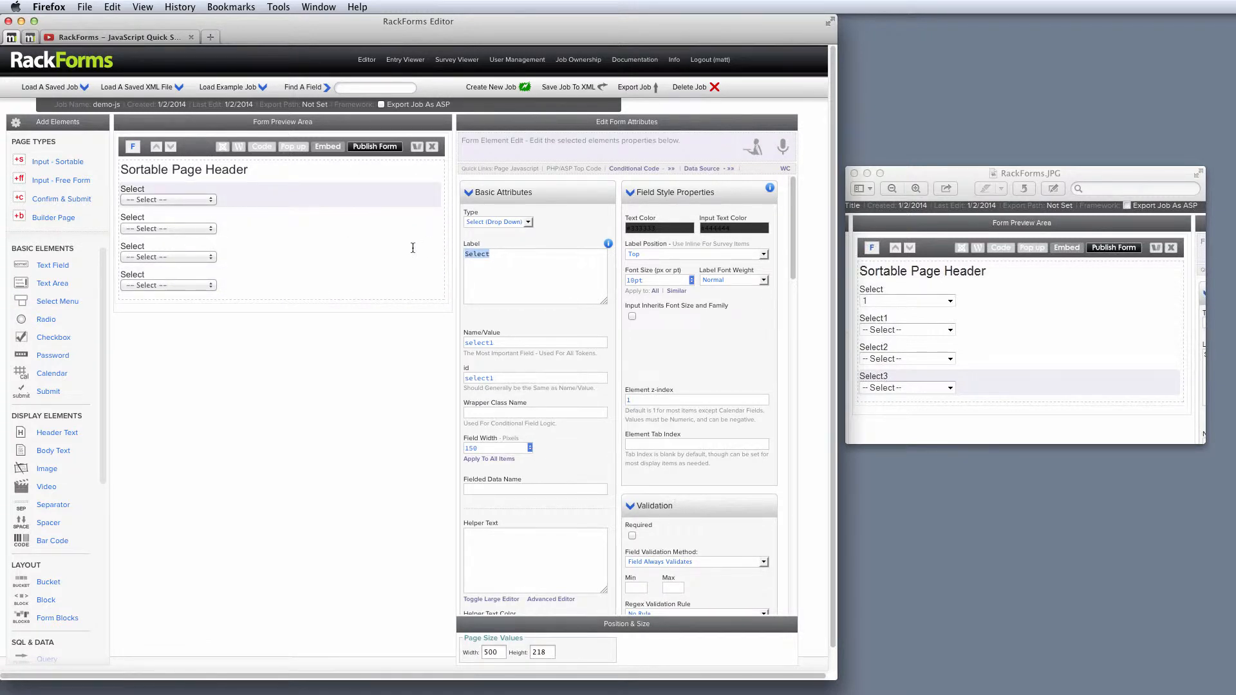
pyautogui.write('Tester - Select a value to show that ')
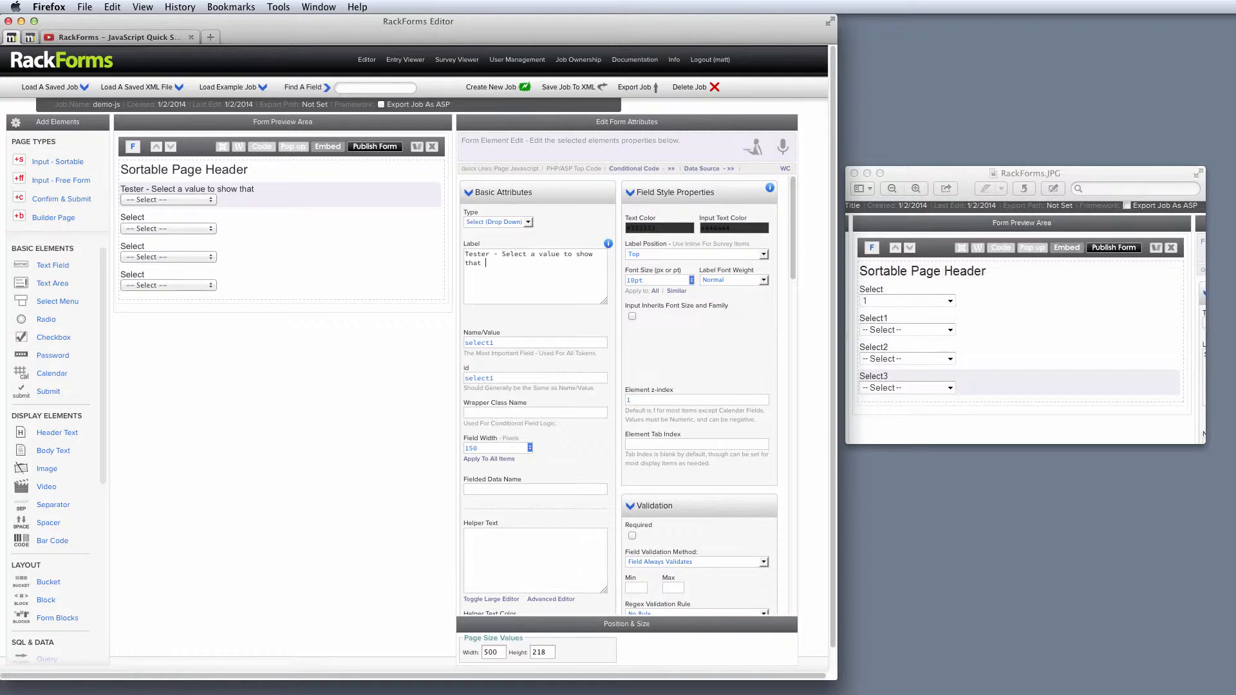
pyautogui.write('box.')
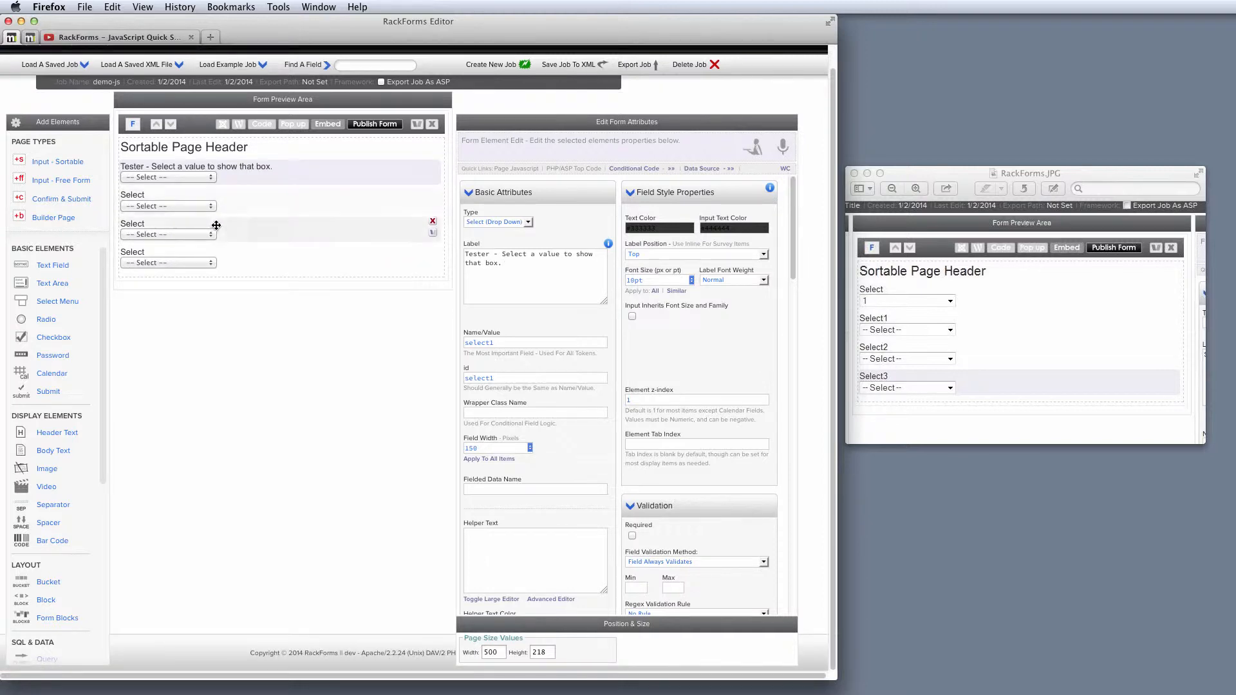
# - Label the remaining three select menus Select 1, Select 2 and Select 3
pyautogui.click(283, 222)
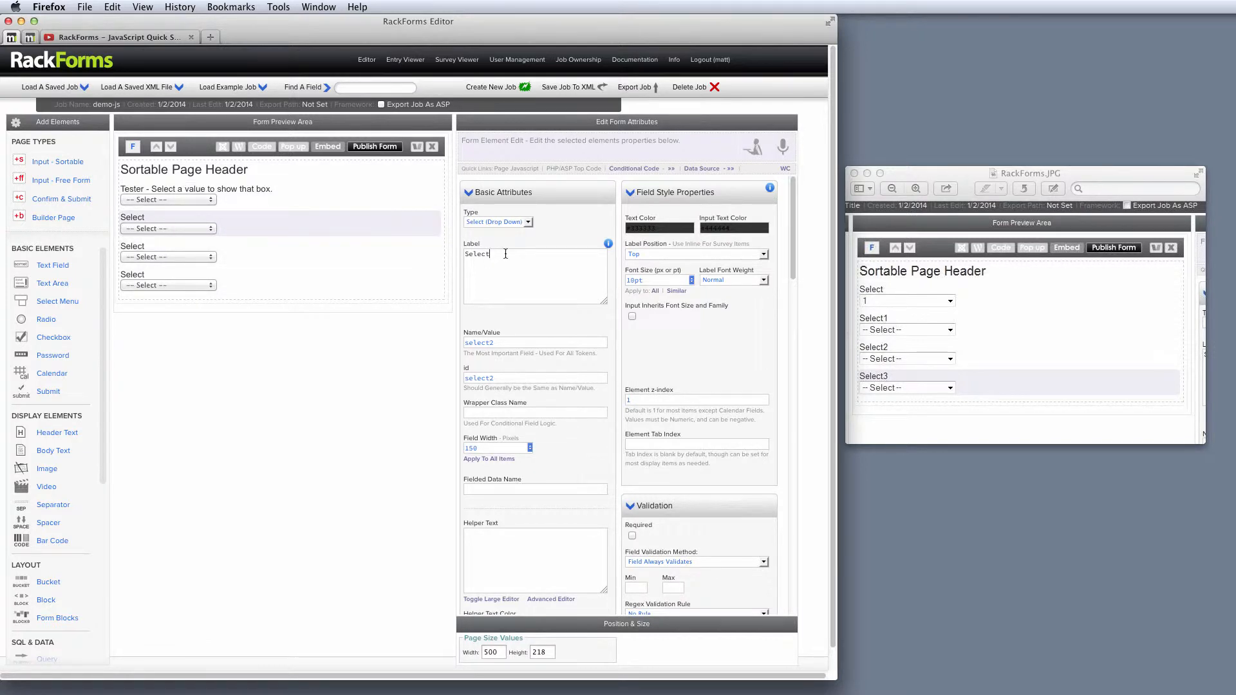
pyautogui.write('1')
pyautogui.click(254, 251)
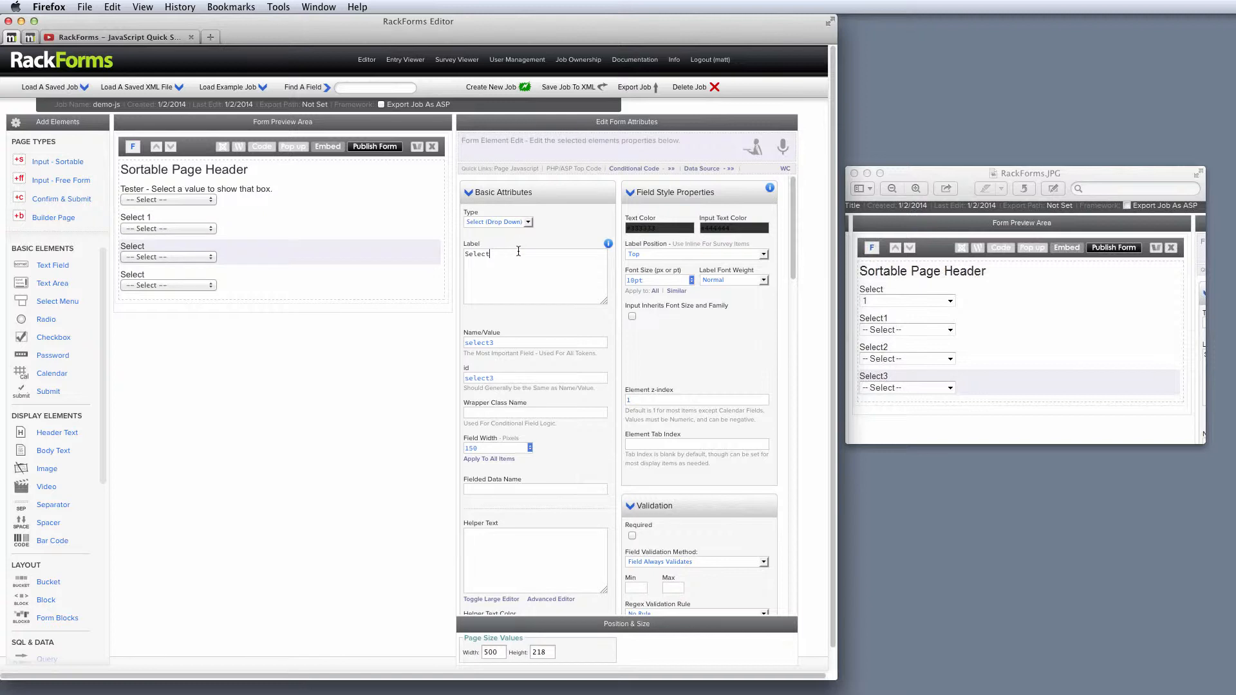
pyautogui.write('2')
pyautogui.click(295, 284)
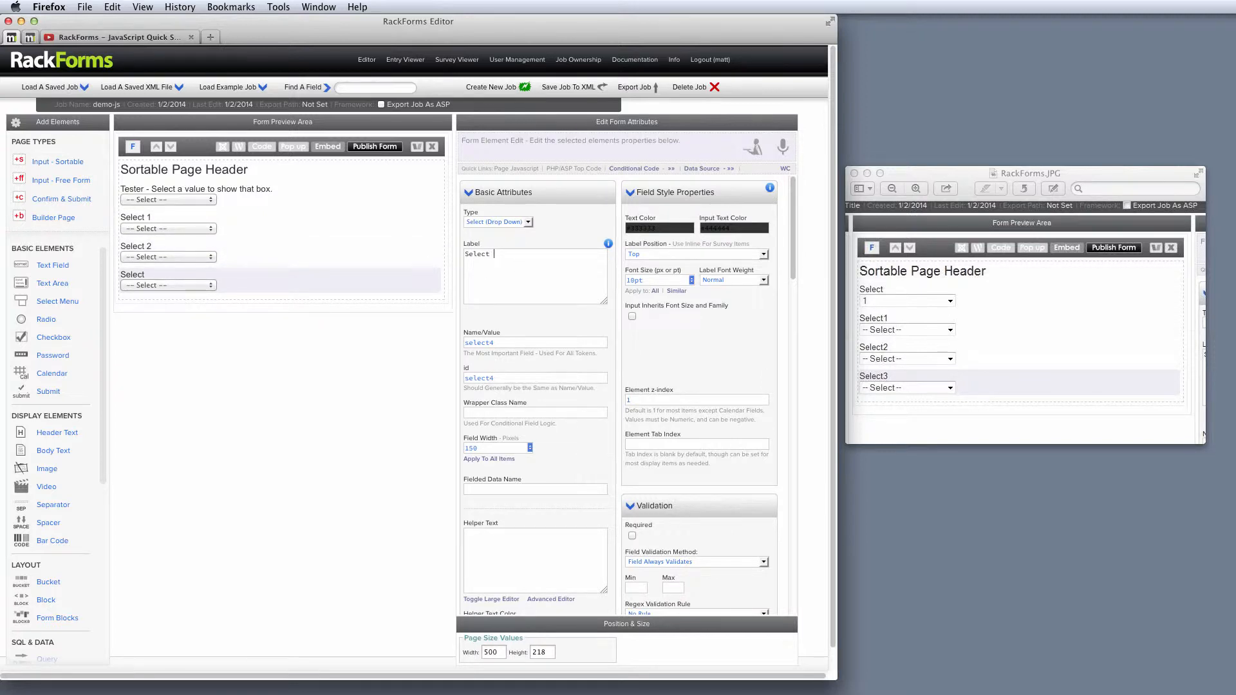
pyautogui.write('3')
# - Set the Name/Value of the Select 1, Select 2 and Select 3 menus to select1, option2 and option3
pyautogui.click(270, 224)
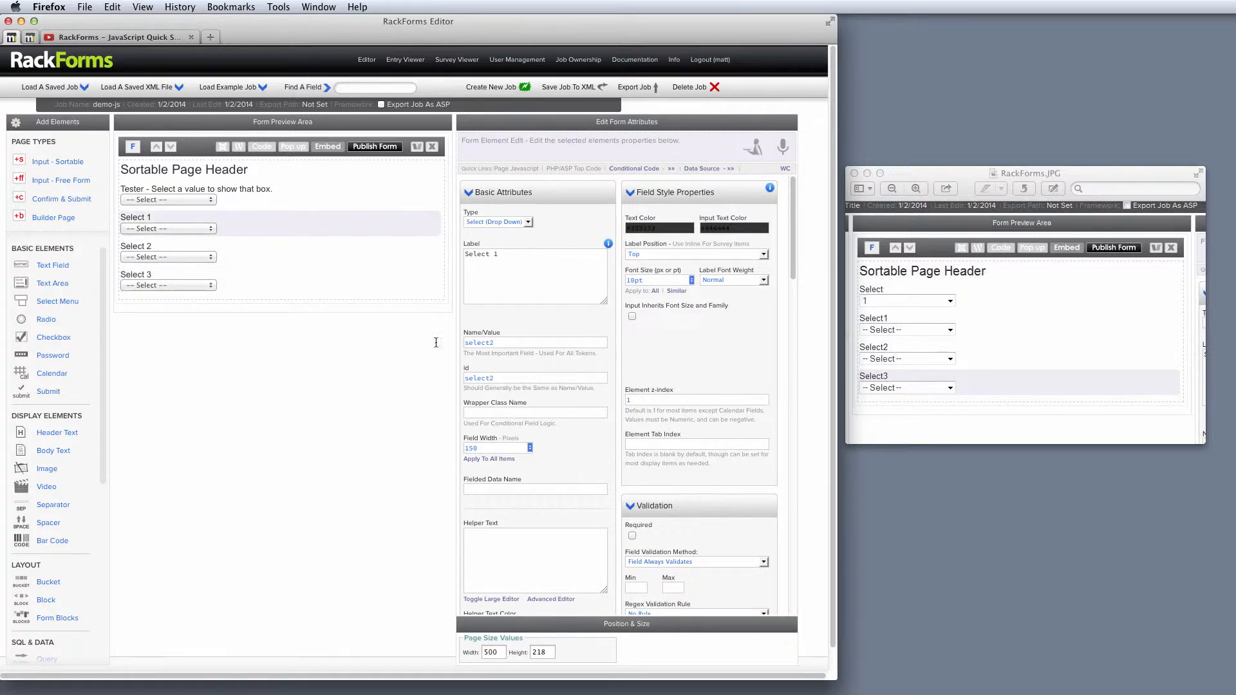
pyautogui.moveTo(520, 345); pyautogui.dragTo(367, 336)
pyautogui.write('select1')
pyautogui.click(251, 256)
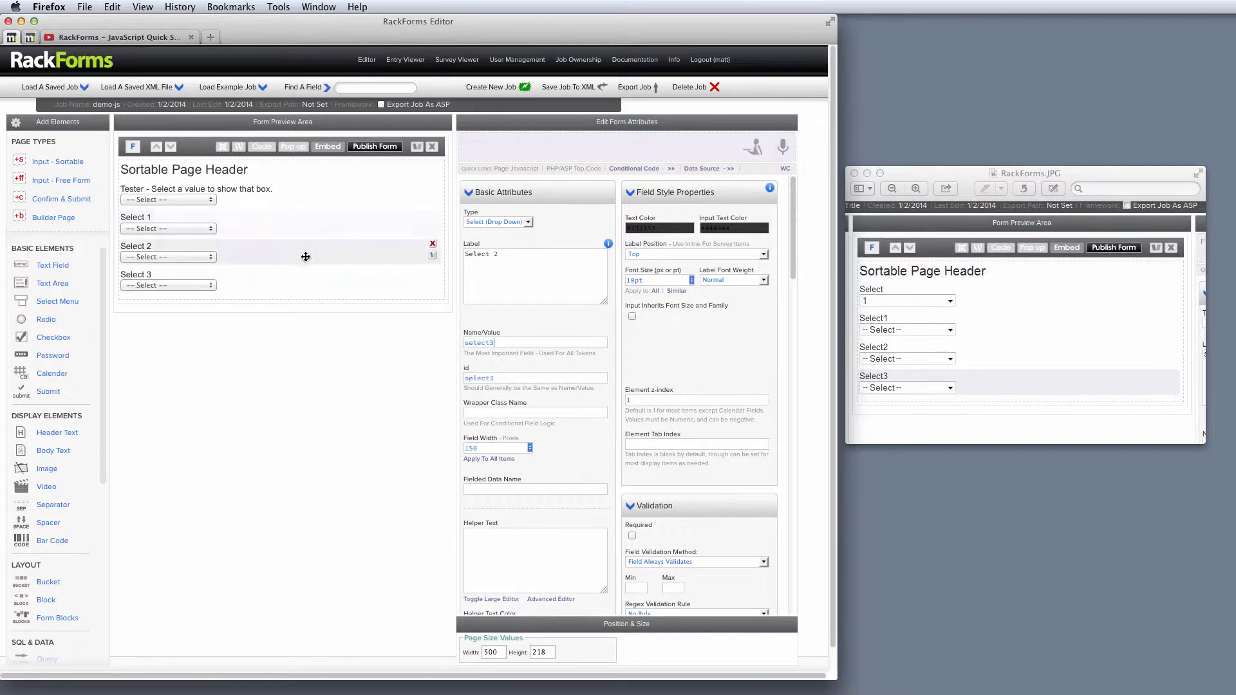
pyautogui.moveTo(515, 343); pyautogui.dragTo(401, 338)
pyautogui.write('option2')
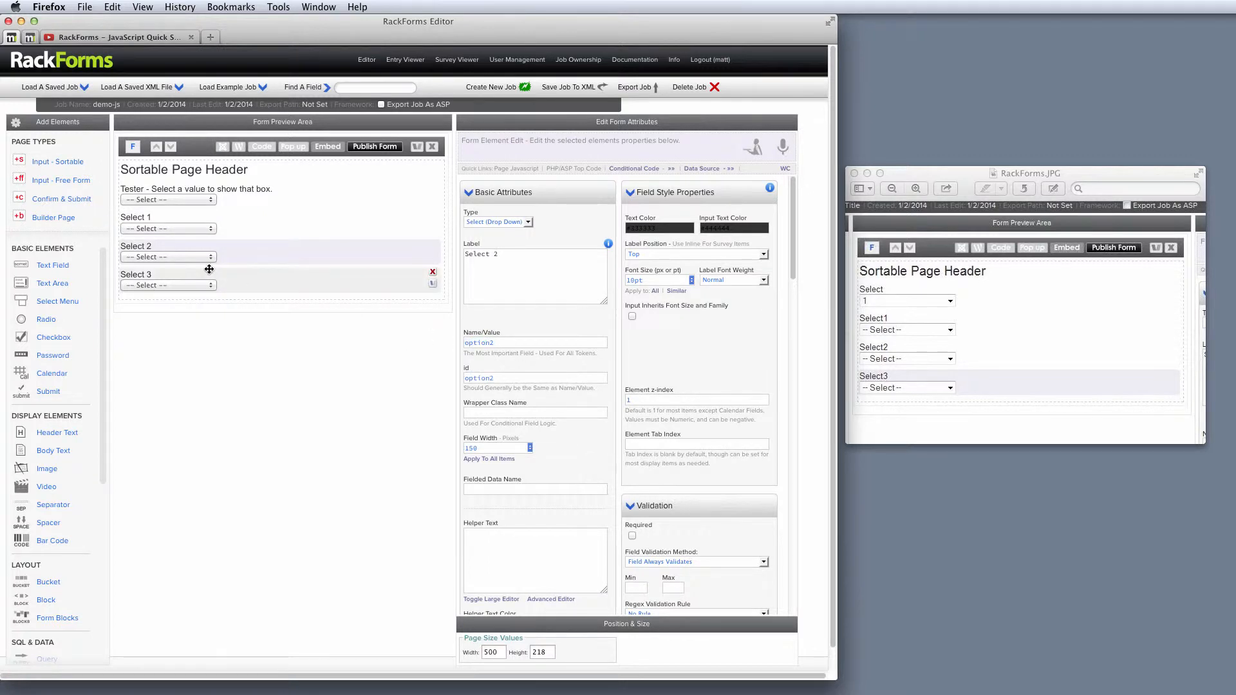
pyautogui.click(207, 269)
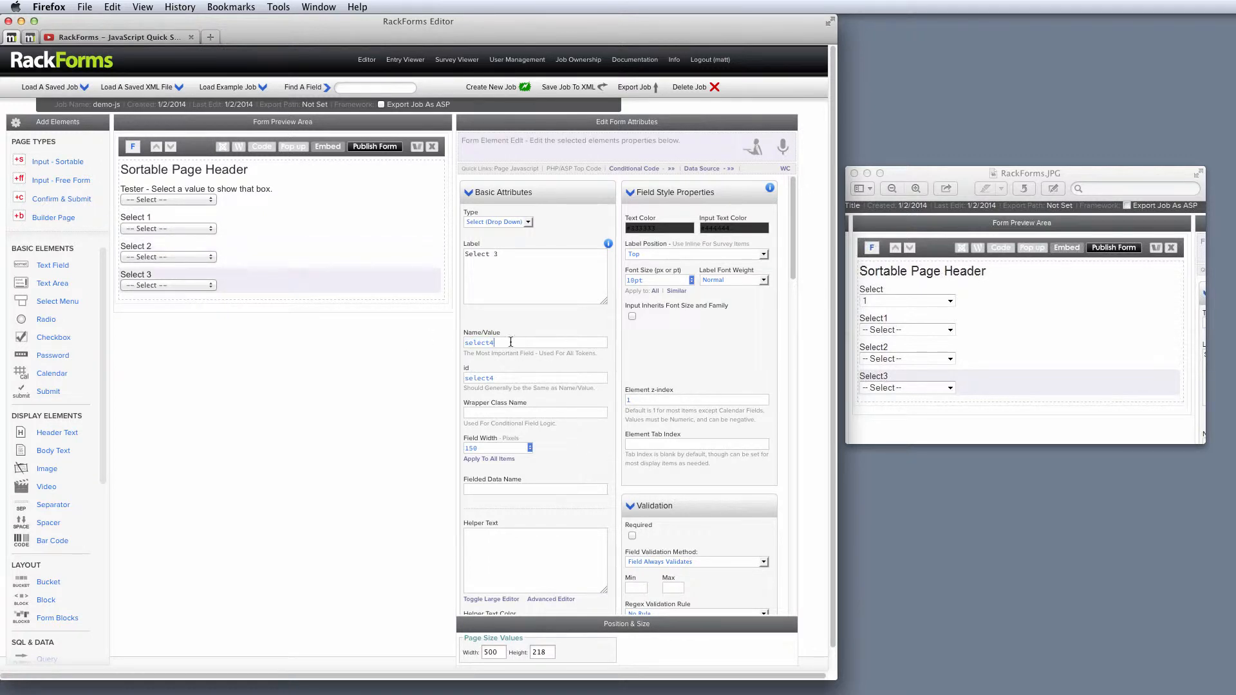
pyautogui.moveTo(510, 342); pyautogui.dragTo(400, 338)
pyautogui.write('option3')
# - Add the items Option 1, Option 2 and Option 3 to the Tester select menu below its default entry
pyautogui.click(224, 196)
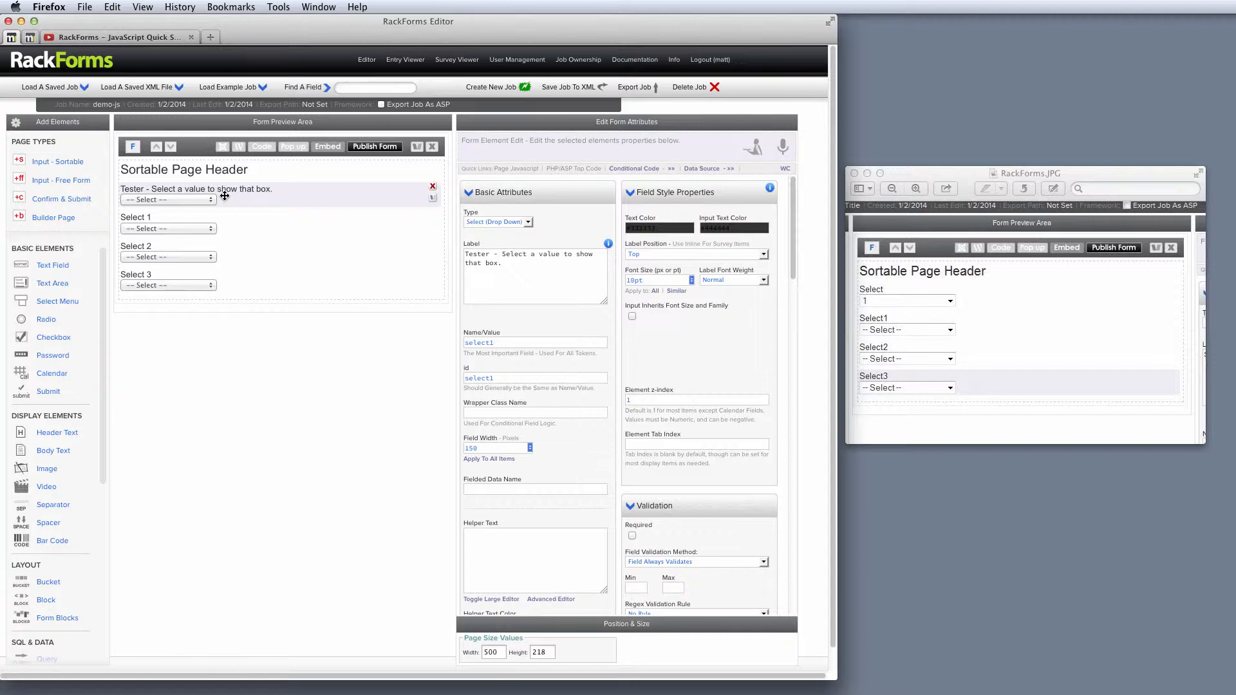
pyautogui.scroll(-3, 687, 420)
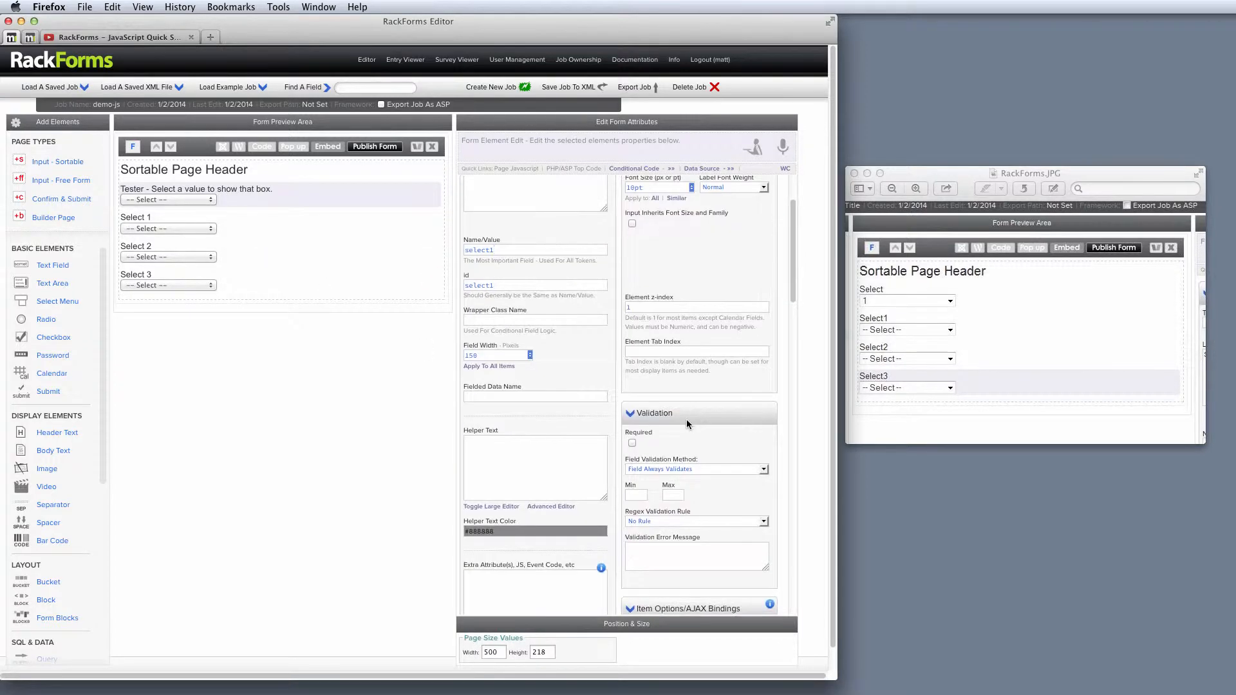
pyautogui.scroll(-10, 687, 420)
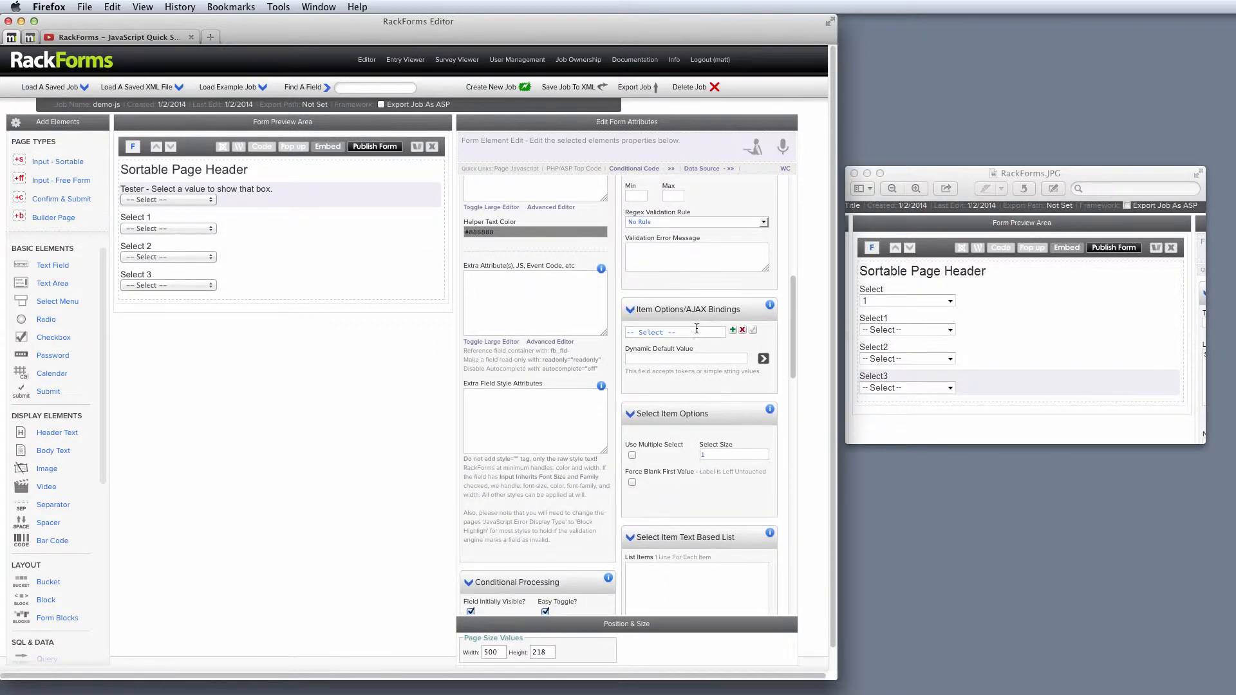
pyautogui.click(733, 331)
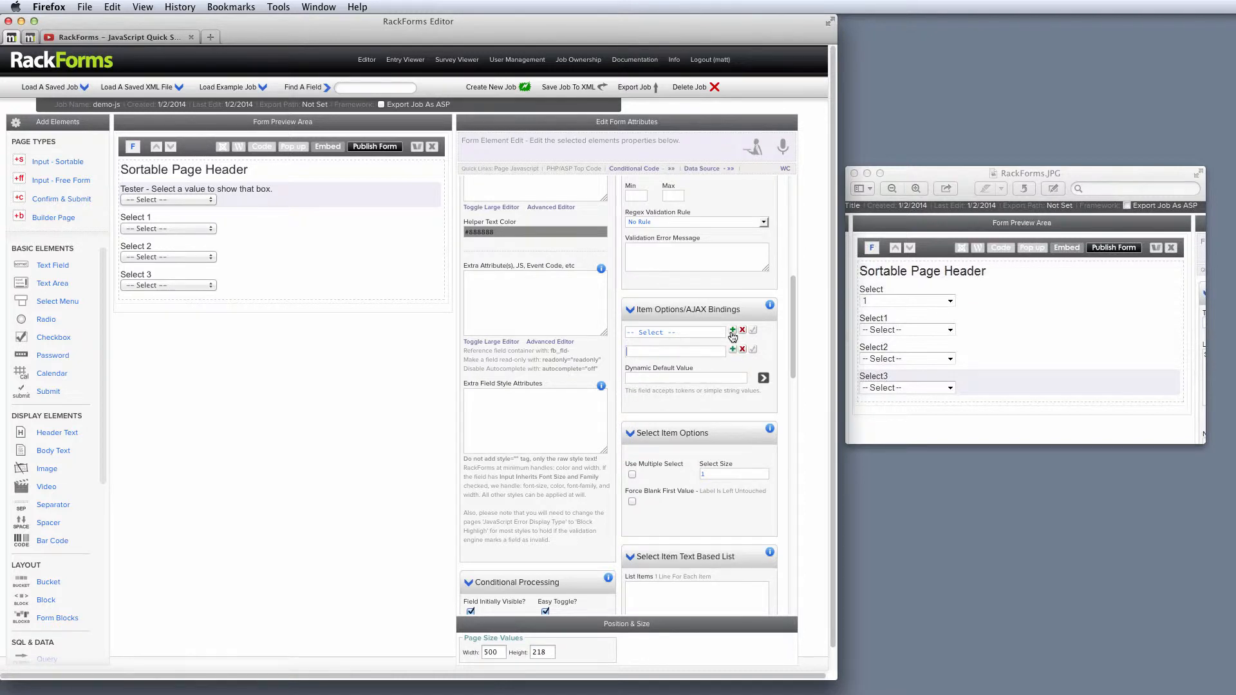
pyautogui.write('Option11')
pyautogui.click(733, 350)
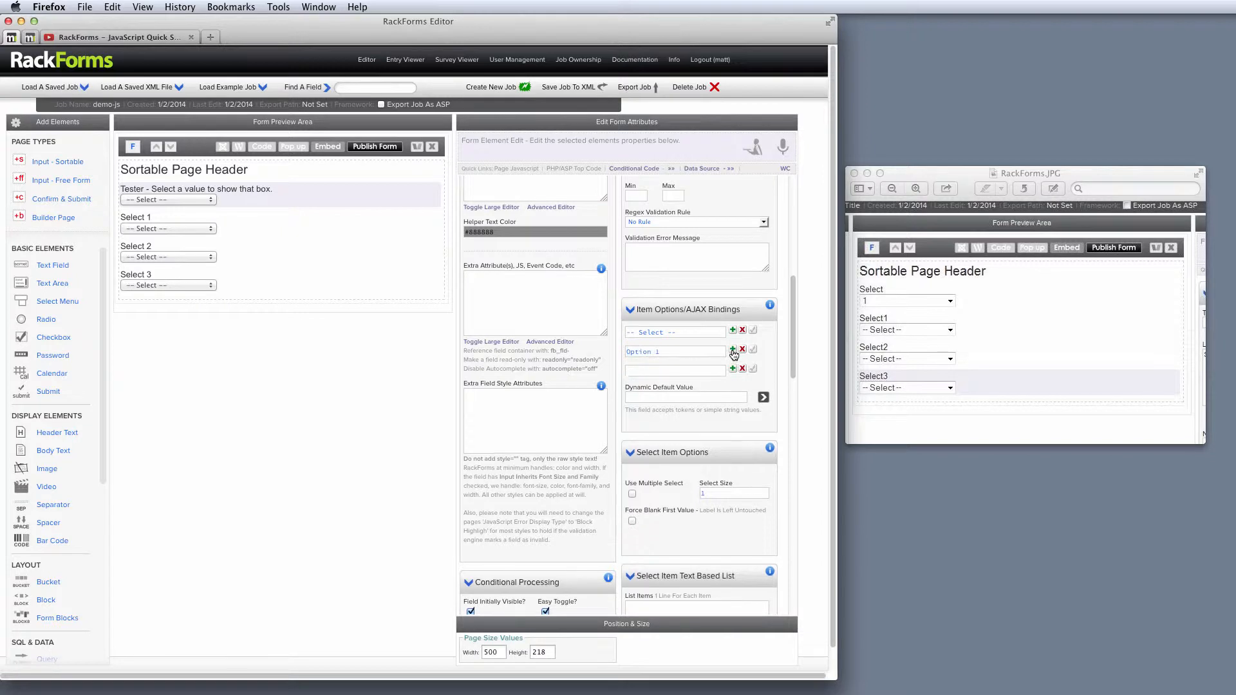
pyautogui.write('Option 2')
pyautogui.click(733, 369)
pyautogui.write('Option 3')
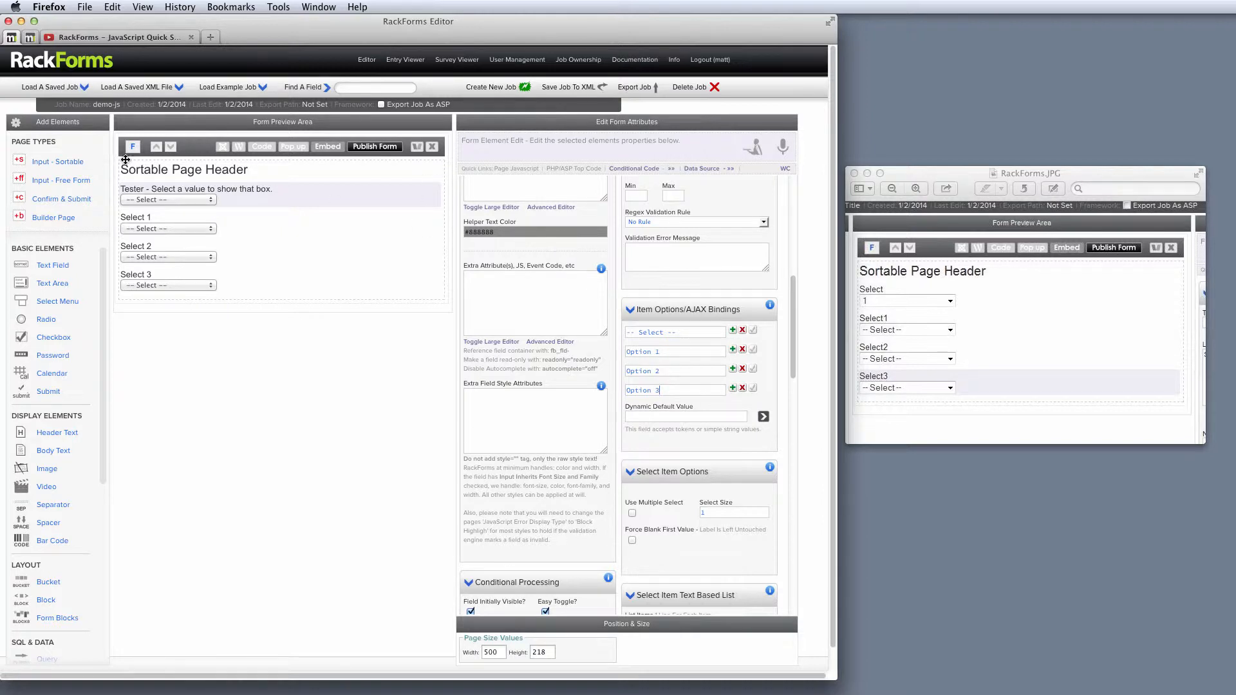
# - Turn off Field Initially Visible for the Select 1, Select 2 and Select 3 menus
pyautogui.moveTo(180, 230)
pyautogui.click(220, 228)
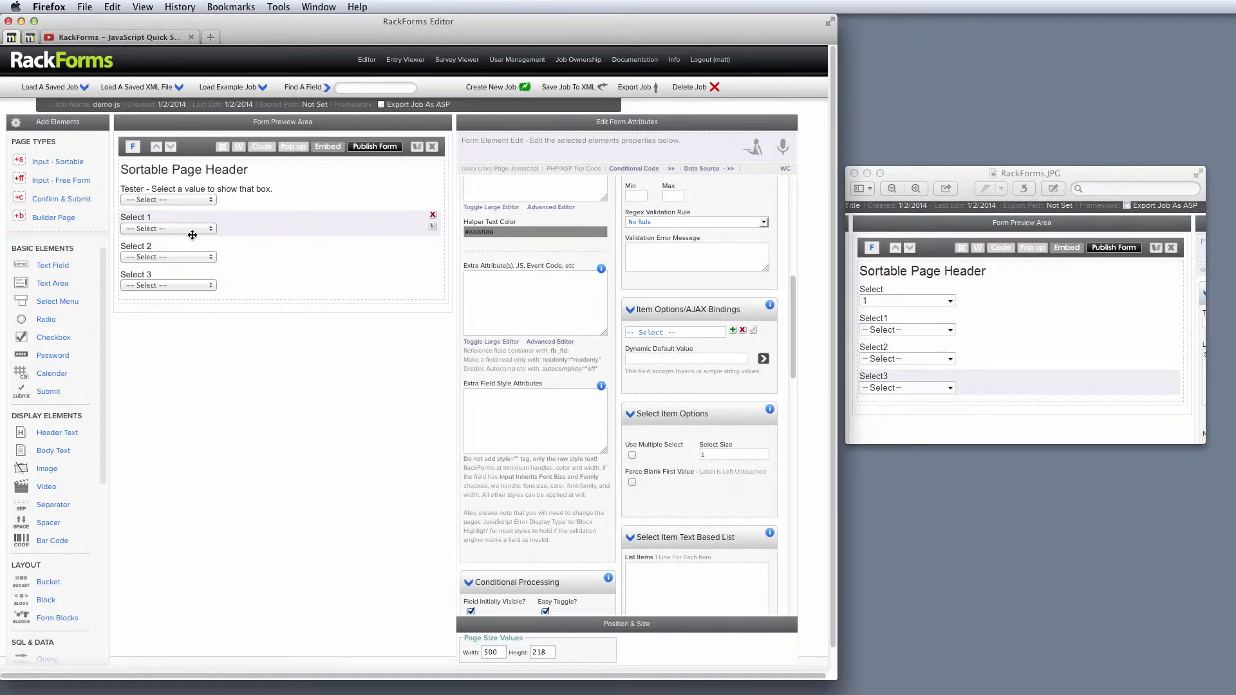
pyautogui.scroll(-5, 539, 408)
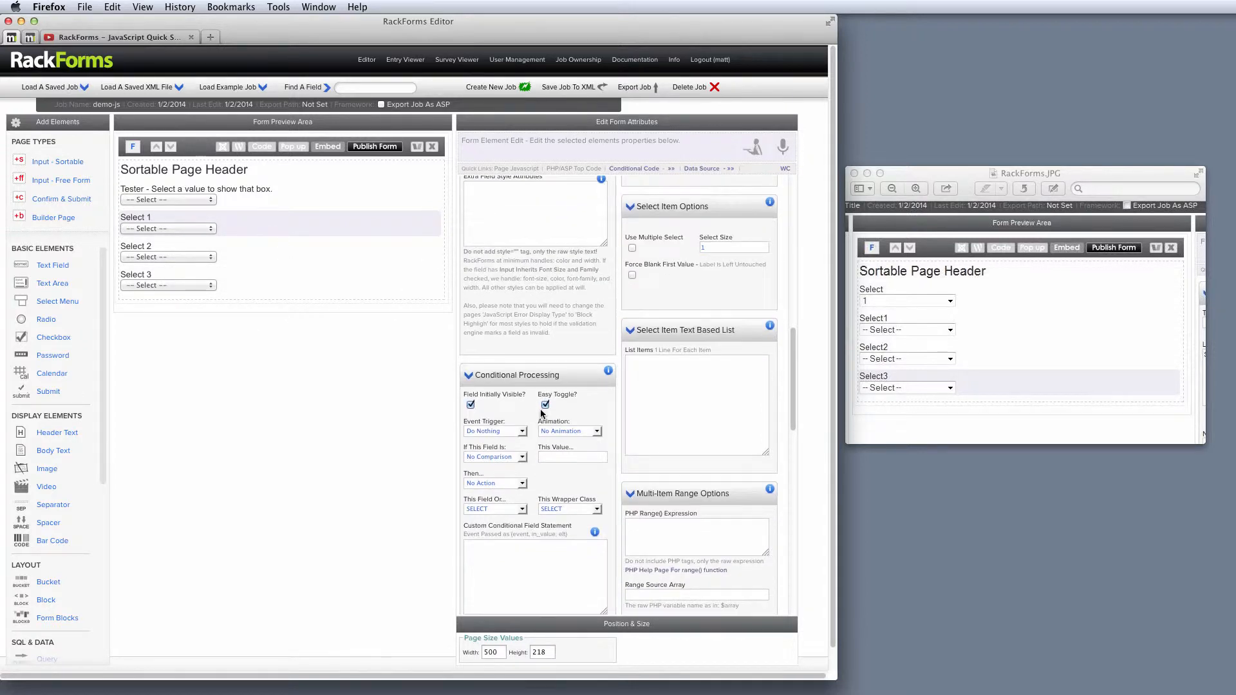
pyautogui.click(471, 405)
pyautogui.moveTo(535, 397); pyautogui.dragTo(461, 392)
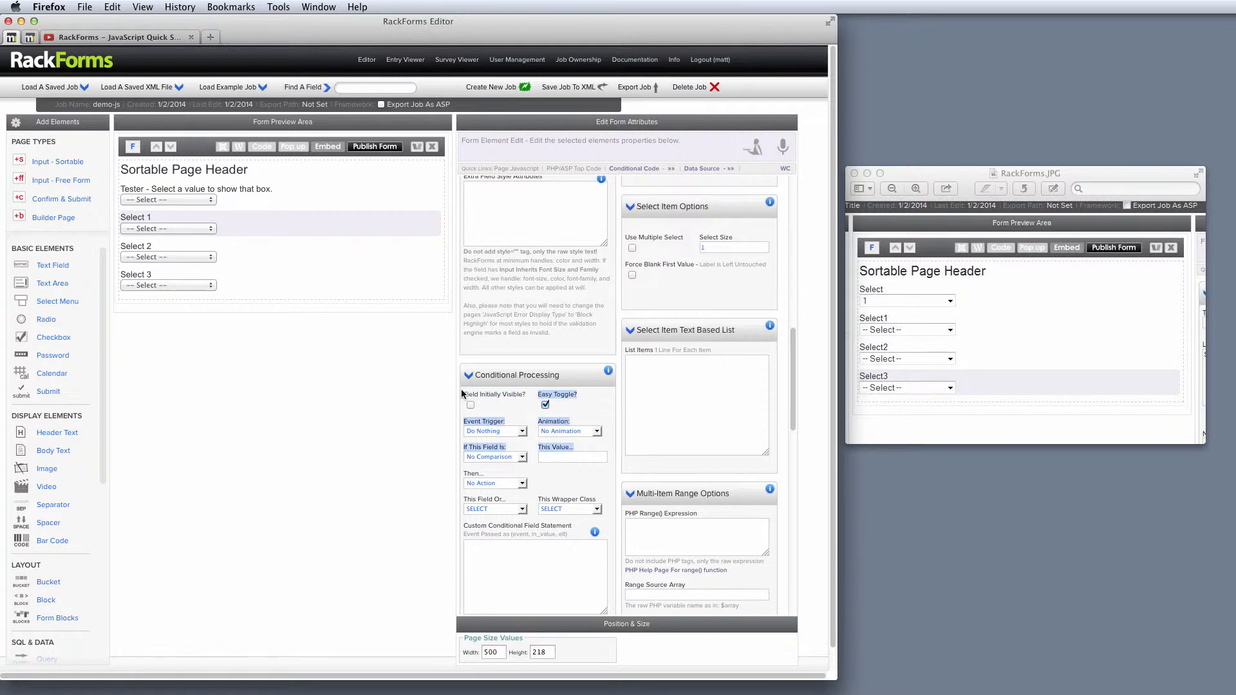
pyautogui.click(248, 251)
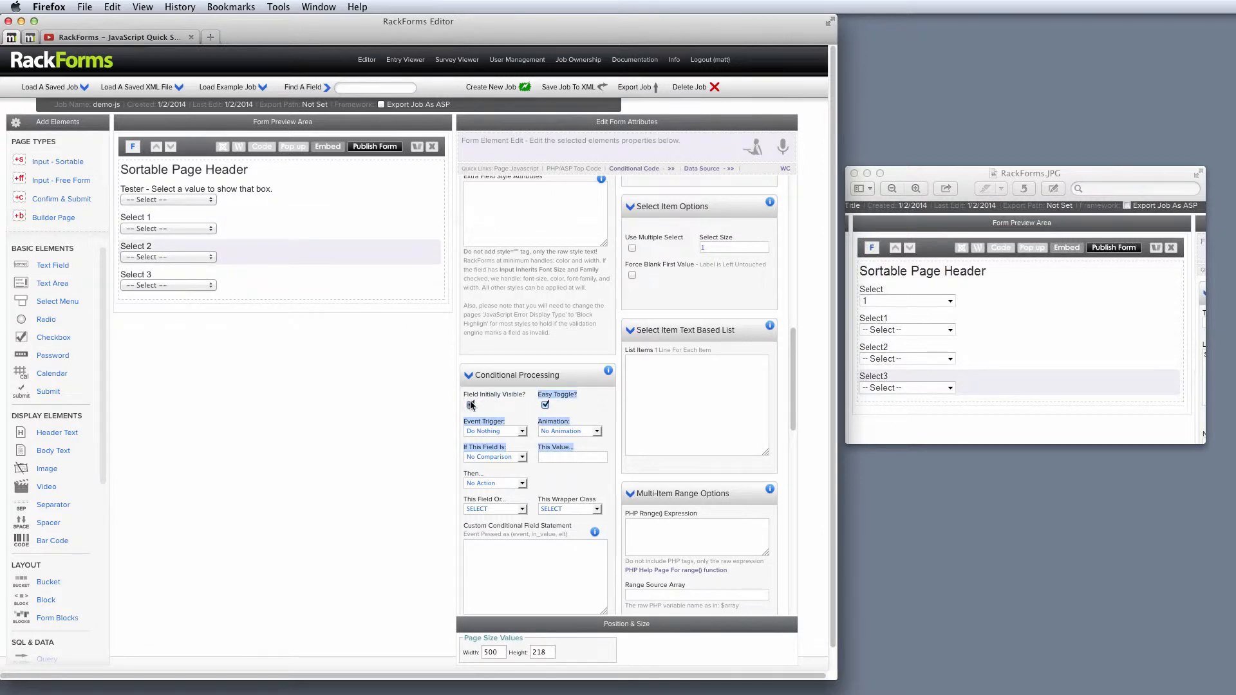
pyautogui.click(287, 273)
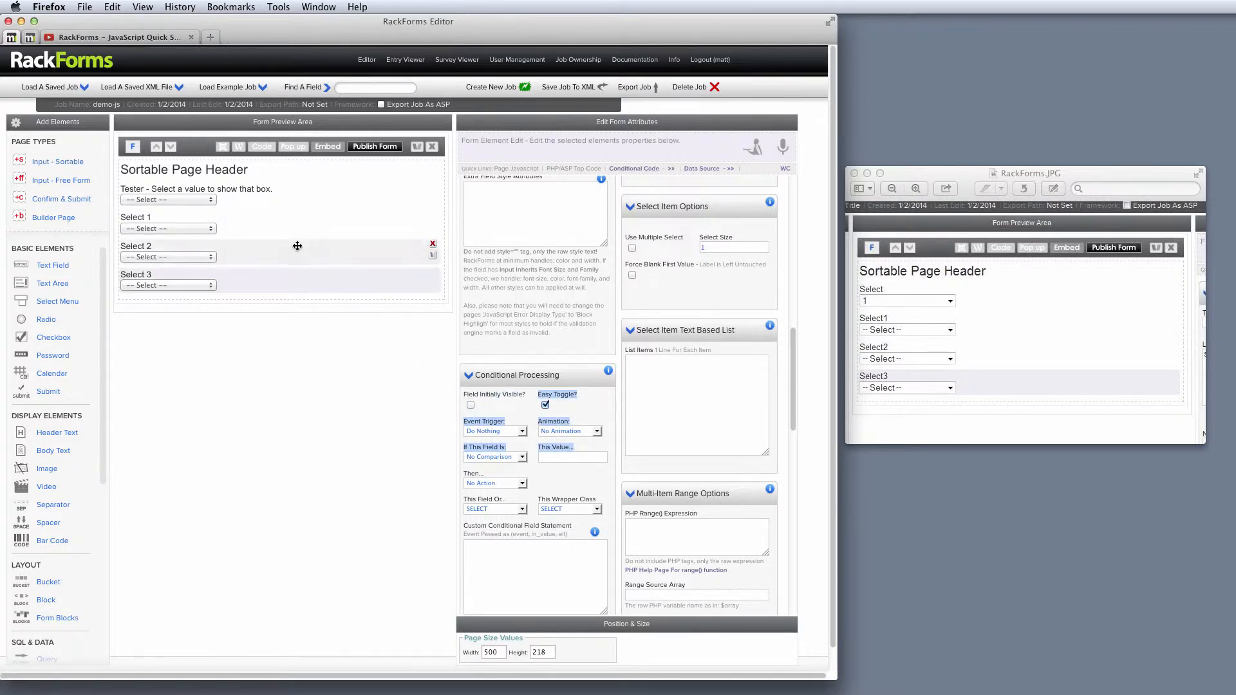
pyautogui.click(259, 189)
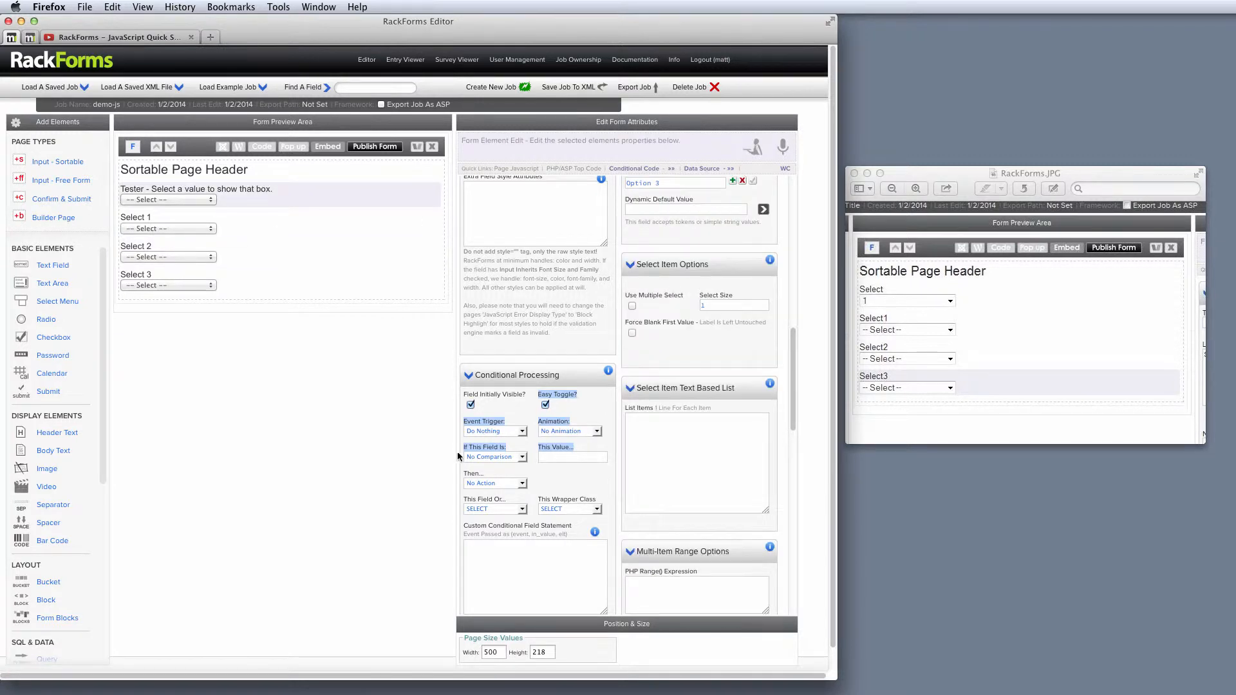
pyautogui.click(514, 421)
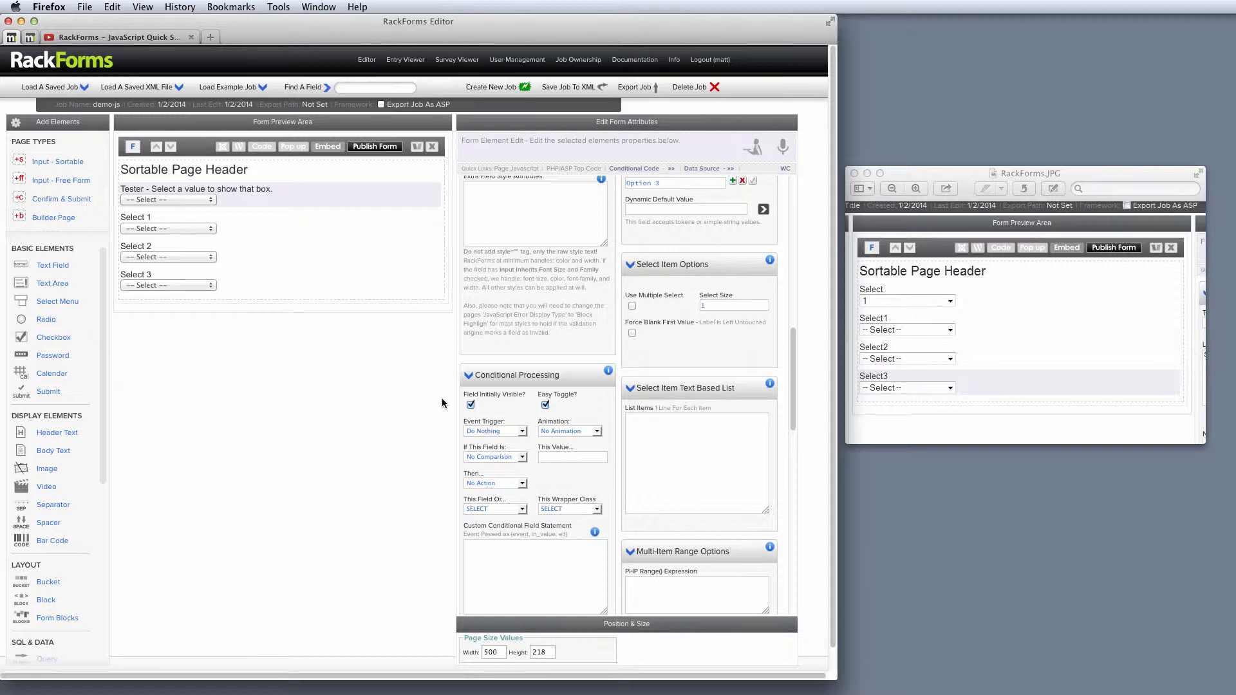
pyautogui.click(429, 222)
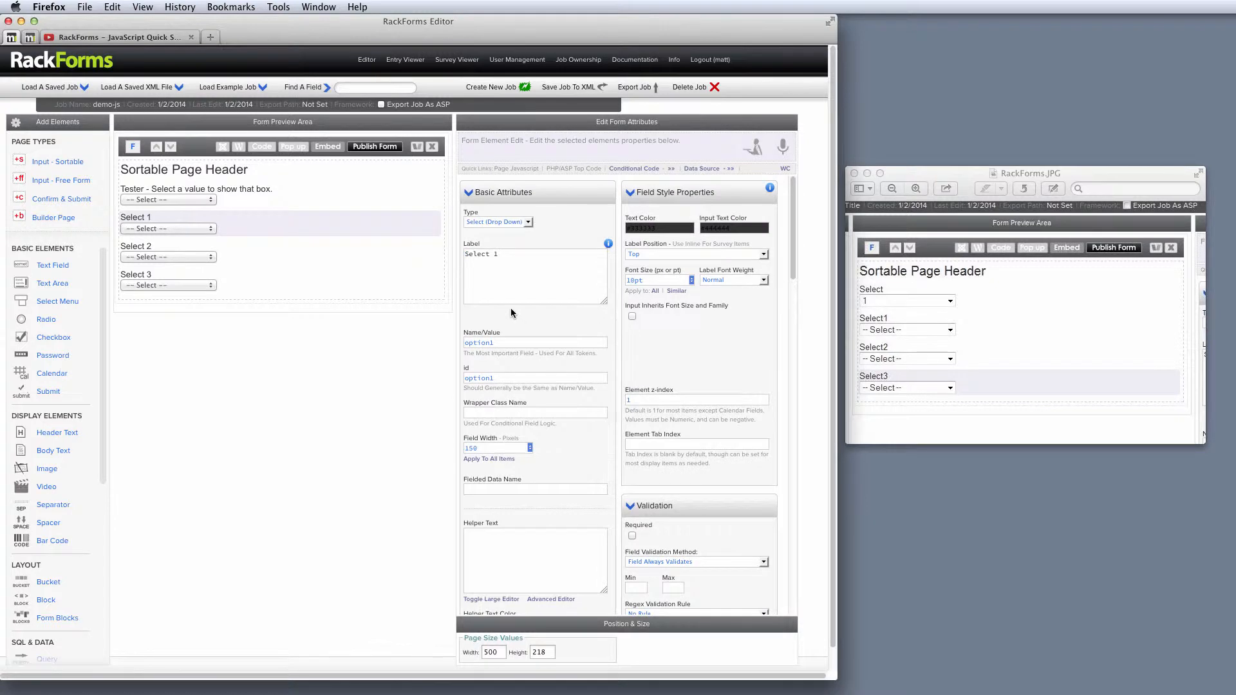
pyautogui.click(221, 191)
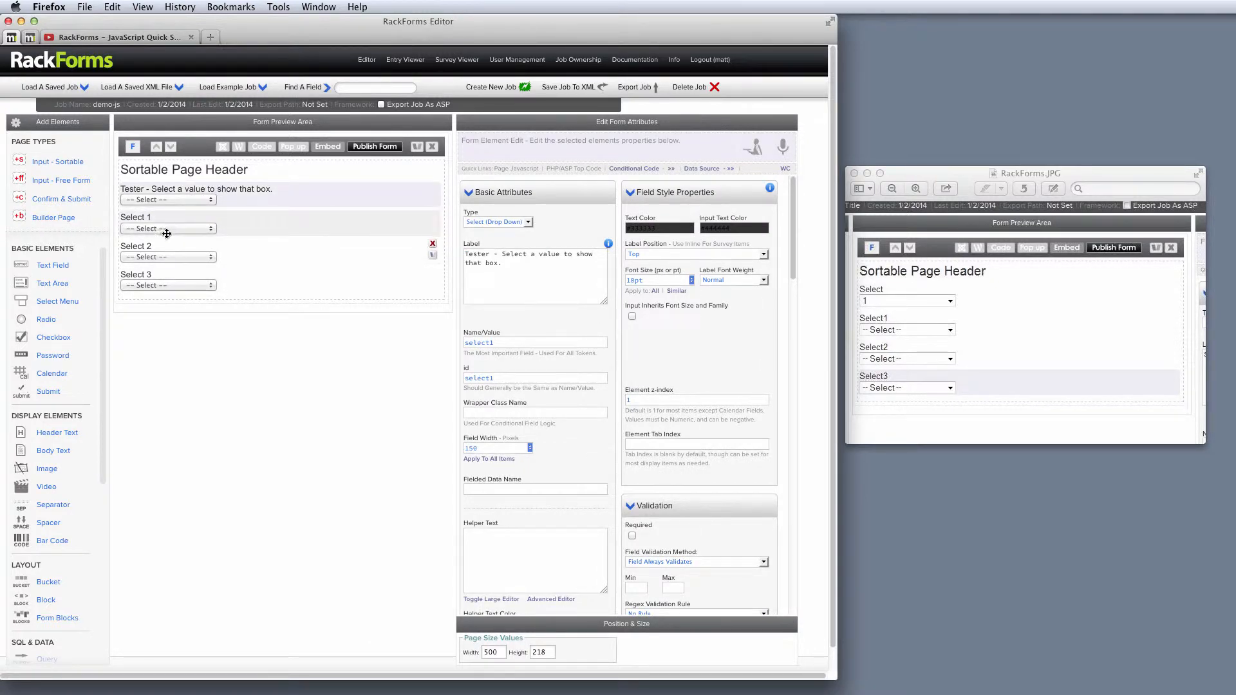
# - Relabel the Select 1, Select 2 and Select 3 menus as Option 1, Option 2 and Option 3
pyautogui.click(191, 220)
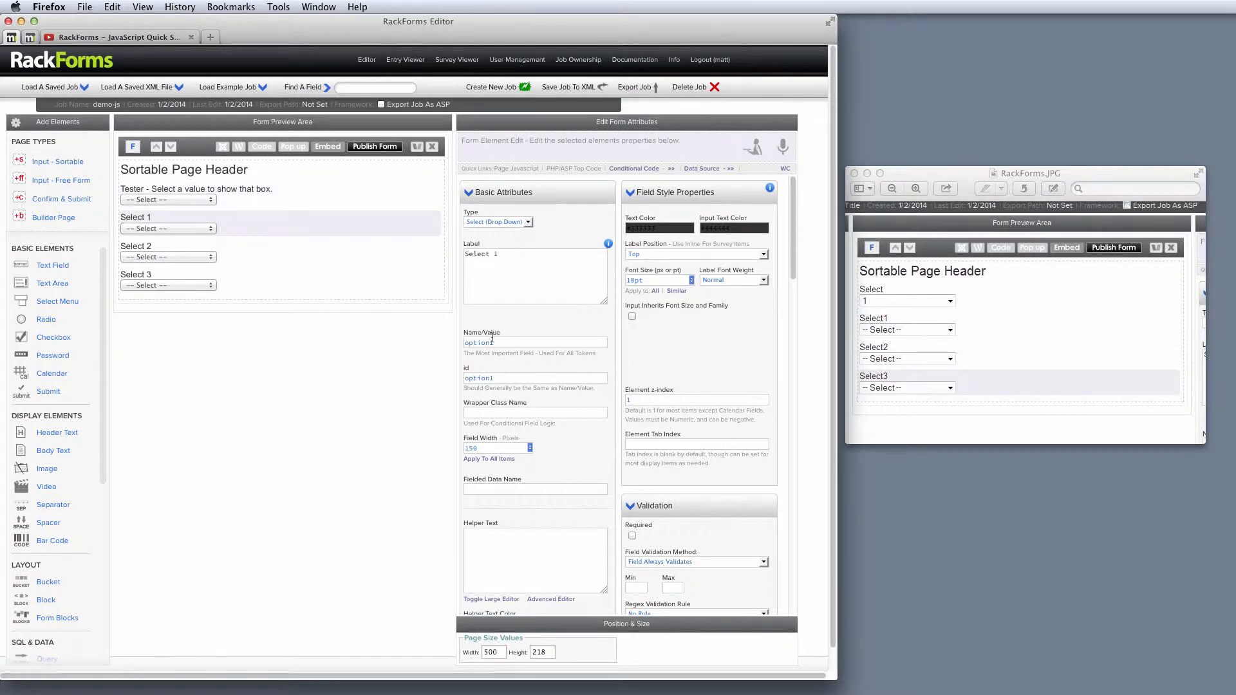
pyautogui.doubleClick(482, 254)
pyautogui.write('Option')
pyautogui.click(386, 249)
pyautogui.doubleClick(473, 253)
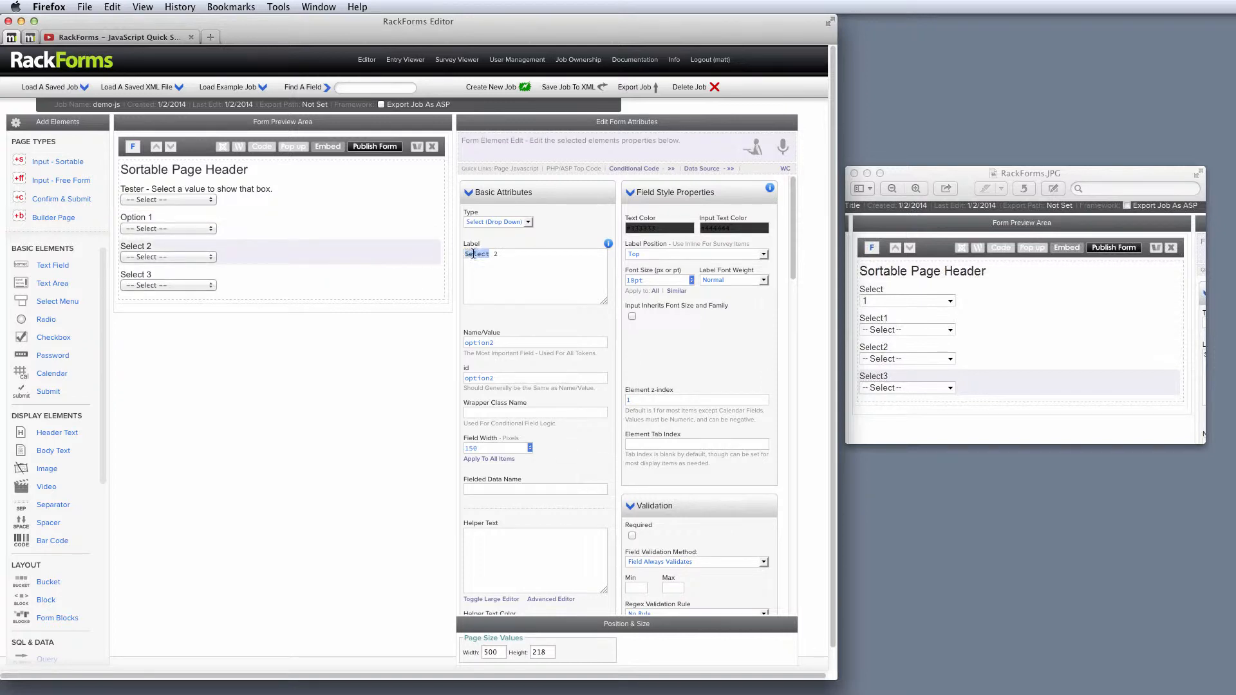
pyautogui.write('Option')
pyautogui.click(296, 281)
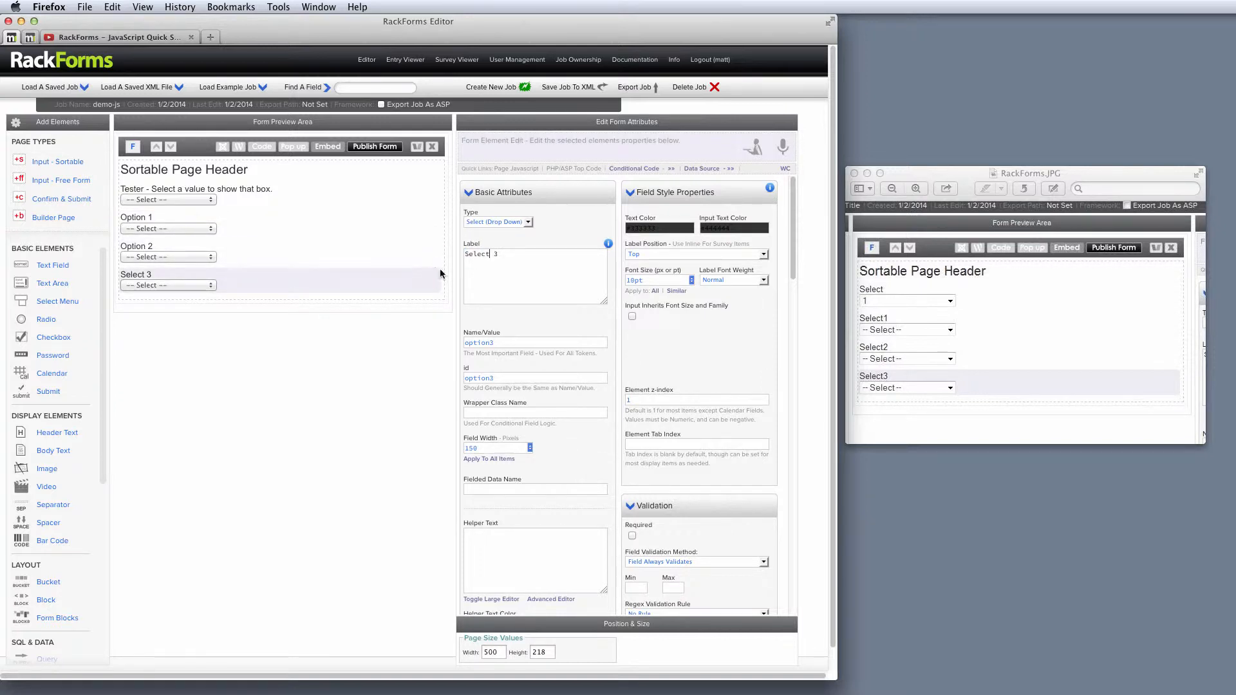
pyautogui.doubleClick(475, 254)
pyautogui.write('Option')
# - Review the Name/Value of the three option menus and the Tester menu, and the initial visibility setting of Option 1
pyautogui.click(238, 219)
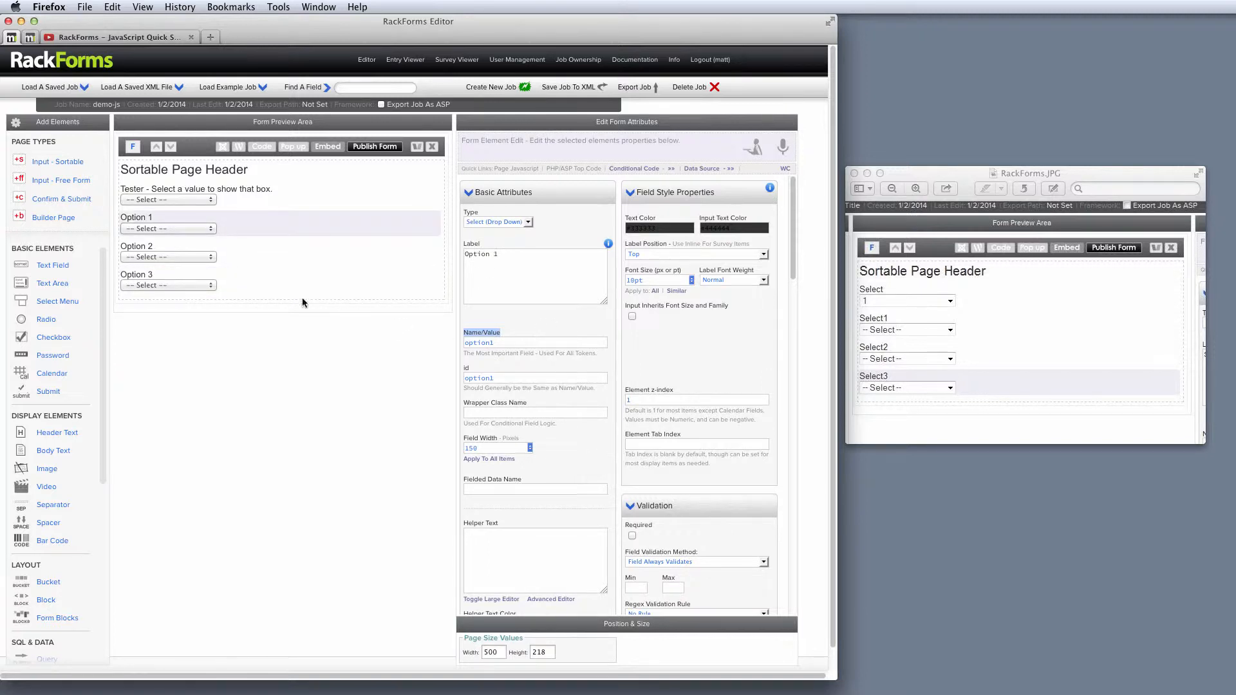
pyautogui.click(260, 256)
pyautogui.click(260, 270)
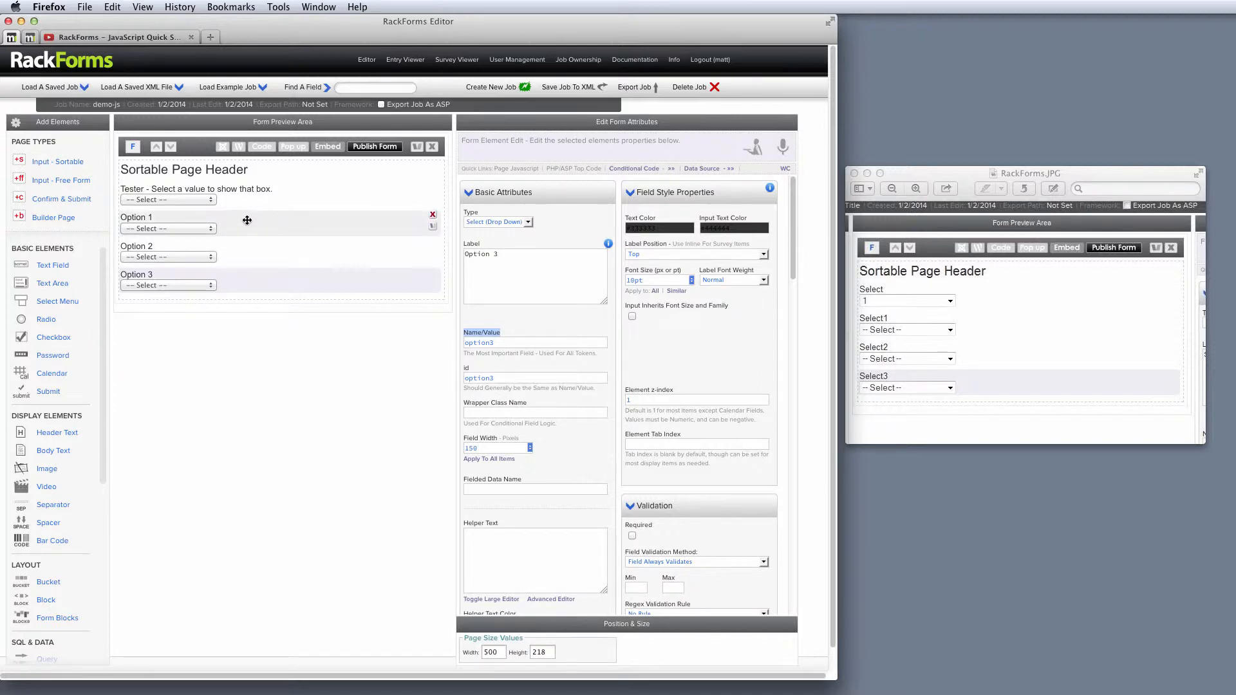
pyautogui.click(287, 229)
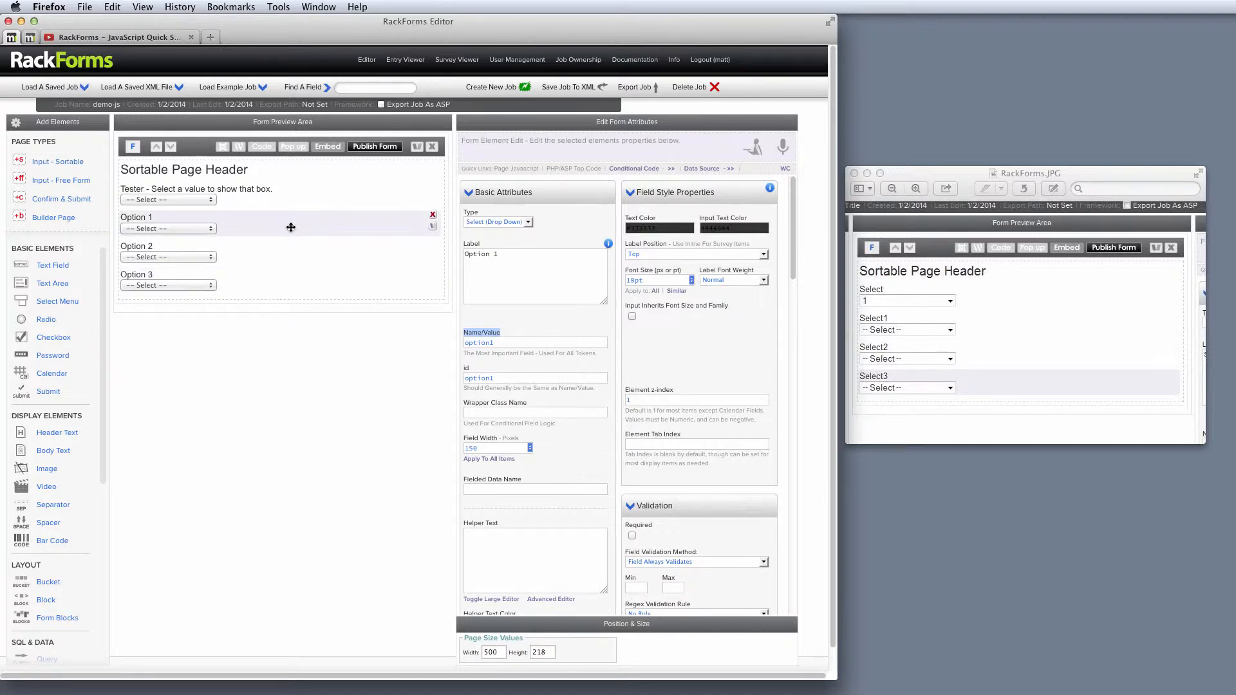
pyautogui.click(190, 198)
pyautogui.click(177, 199)
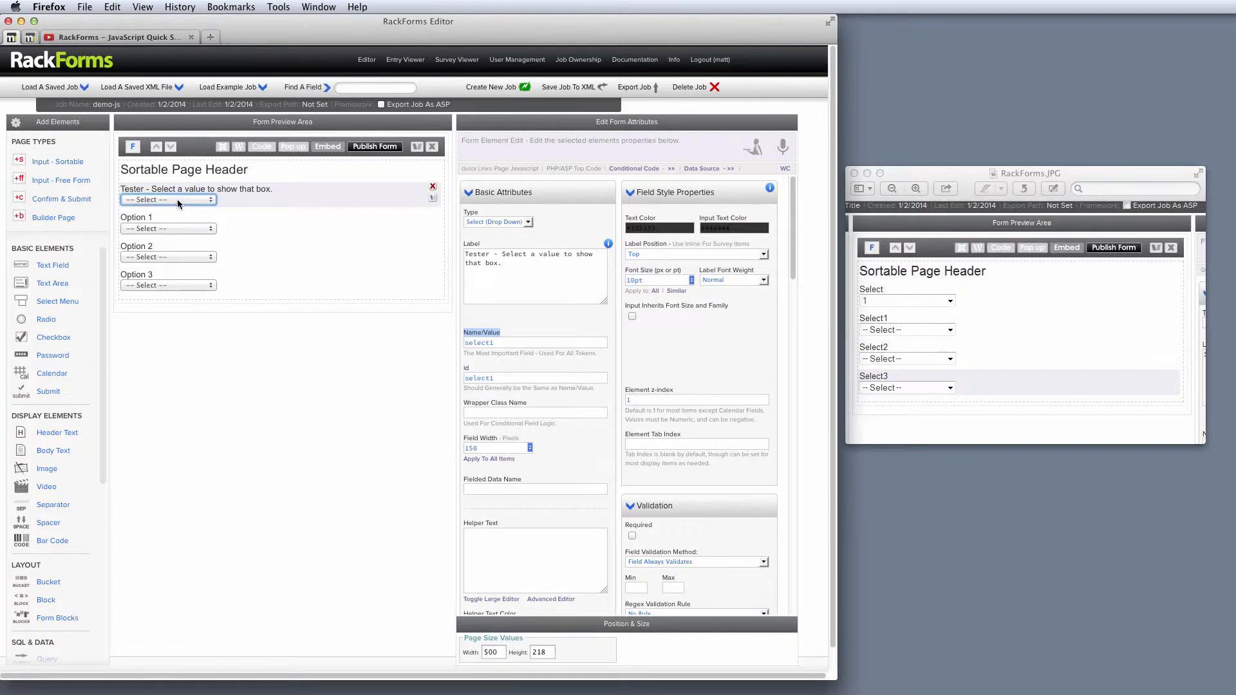
pyautogui.scroll(-15, 515, 303)
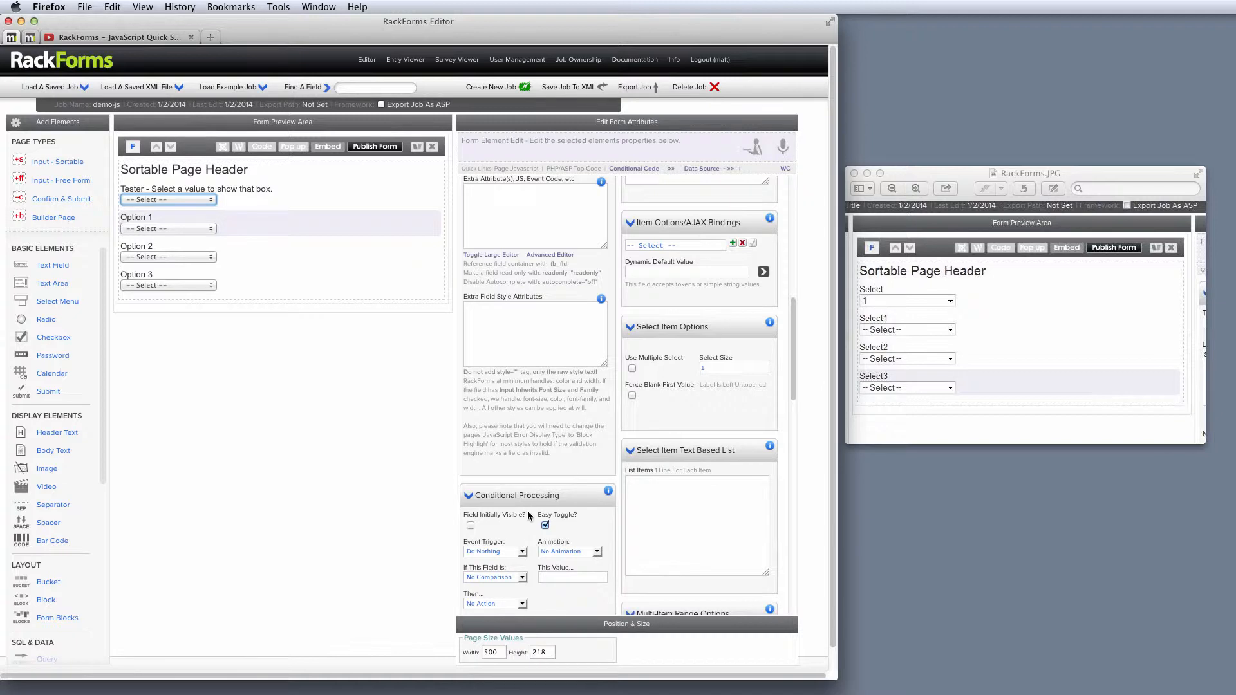
pyautogui.moveTo(527, 516); pyautogui.dragTo(468, 516)
# - Publish the form, try Option 1 and Option 2 in the Tester menu, and close the published page
pyautogui.click(363, 147)
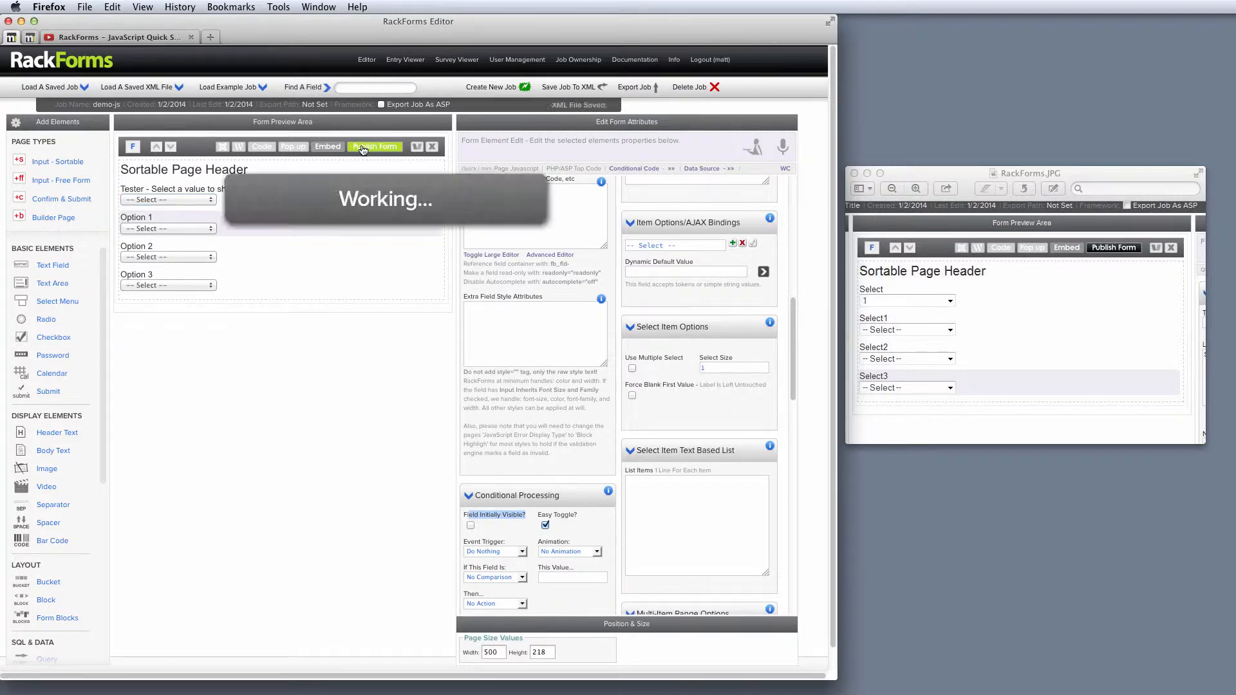
pyautogui.click(69, 100)
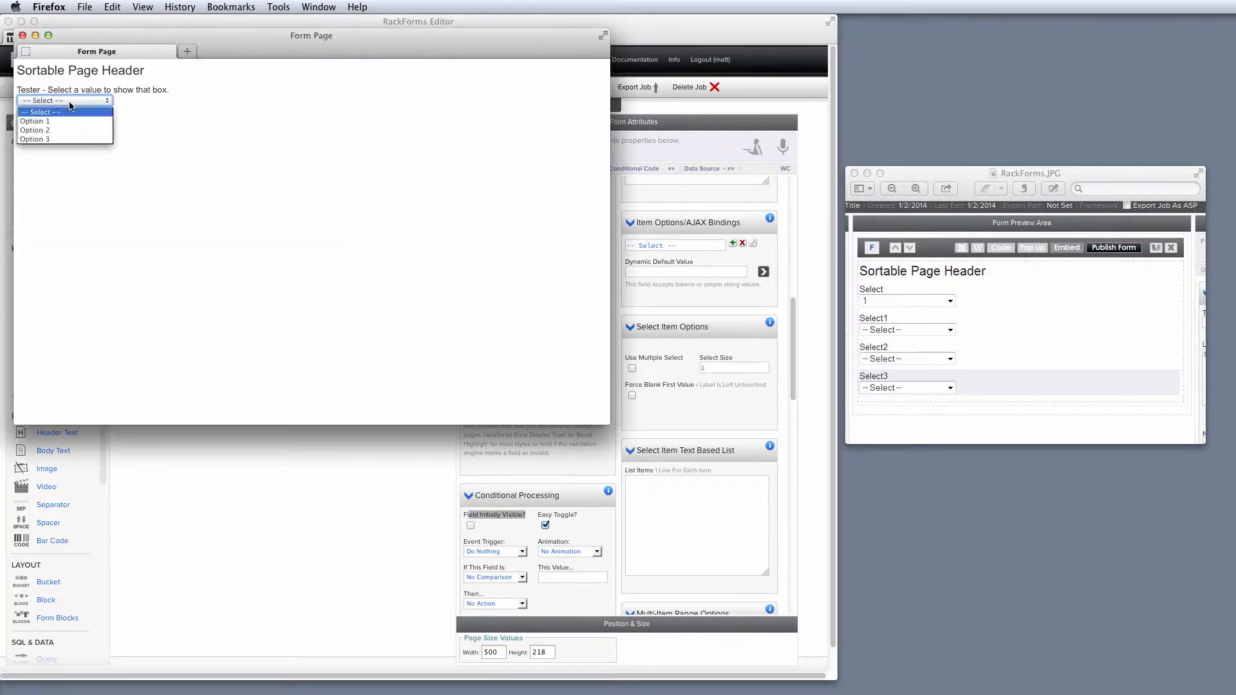
pyautogui.click(68, 101)
pyautogui.click(66, 102)
pyautogui.click(49, 121)
pyautogui.click(71, 103)
pyautogui.click(54, 131)
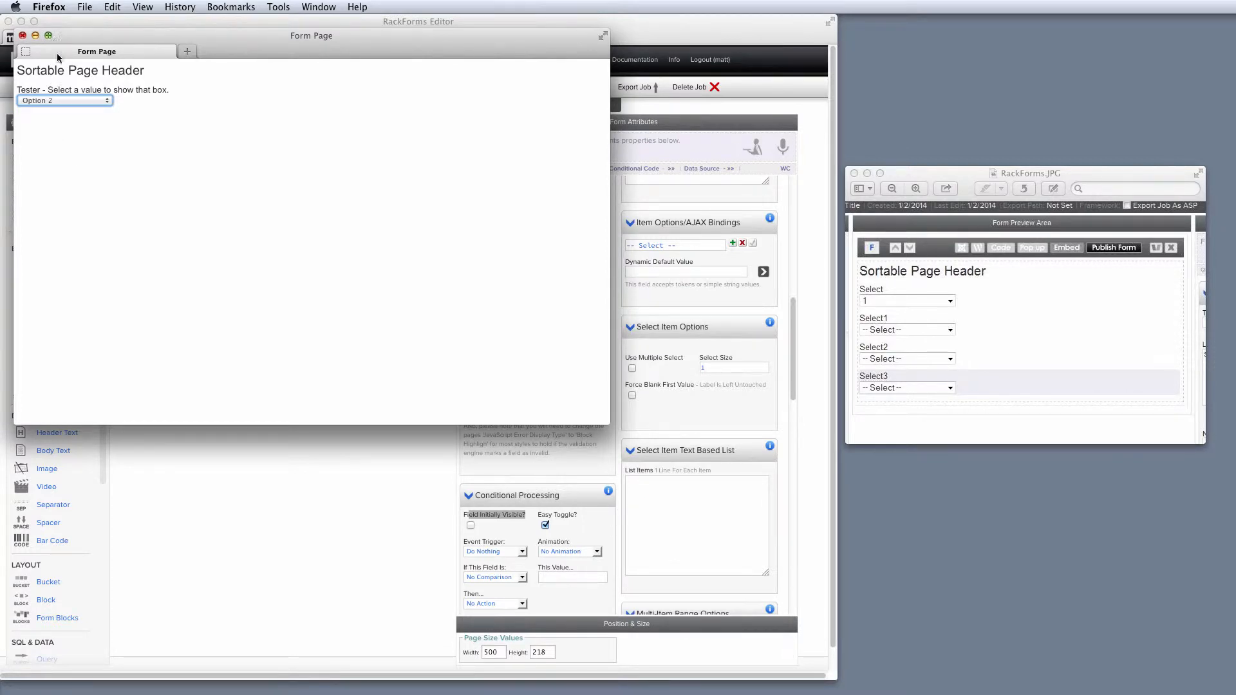
pyautogui.click(22, 35)
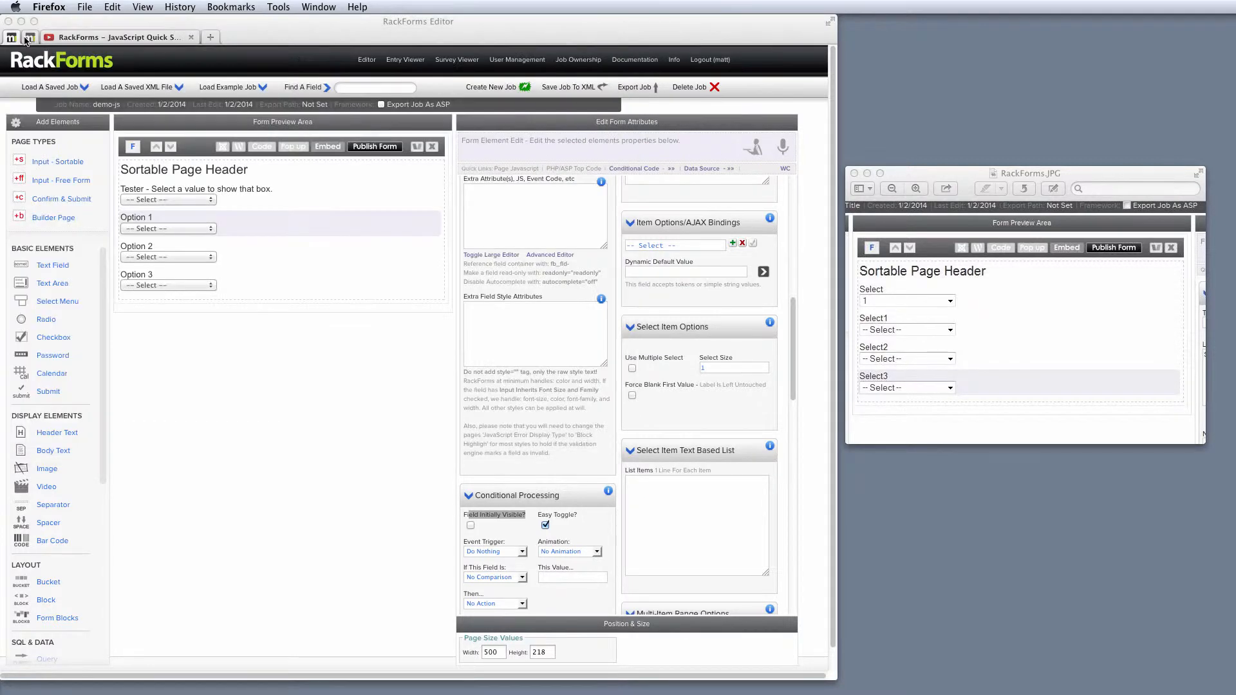
# - Set the Tester menu's conditional event trigger to onchange [select boxes] and its comparison to Equal To (==)
pyautogui.click(266, 198)
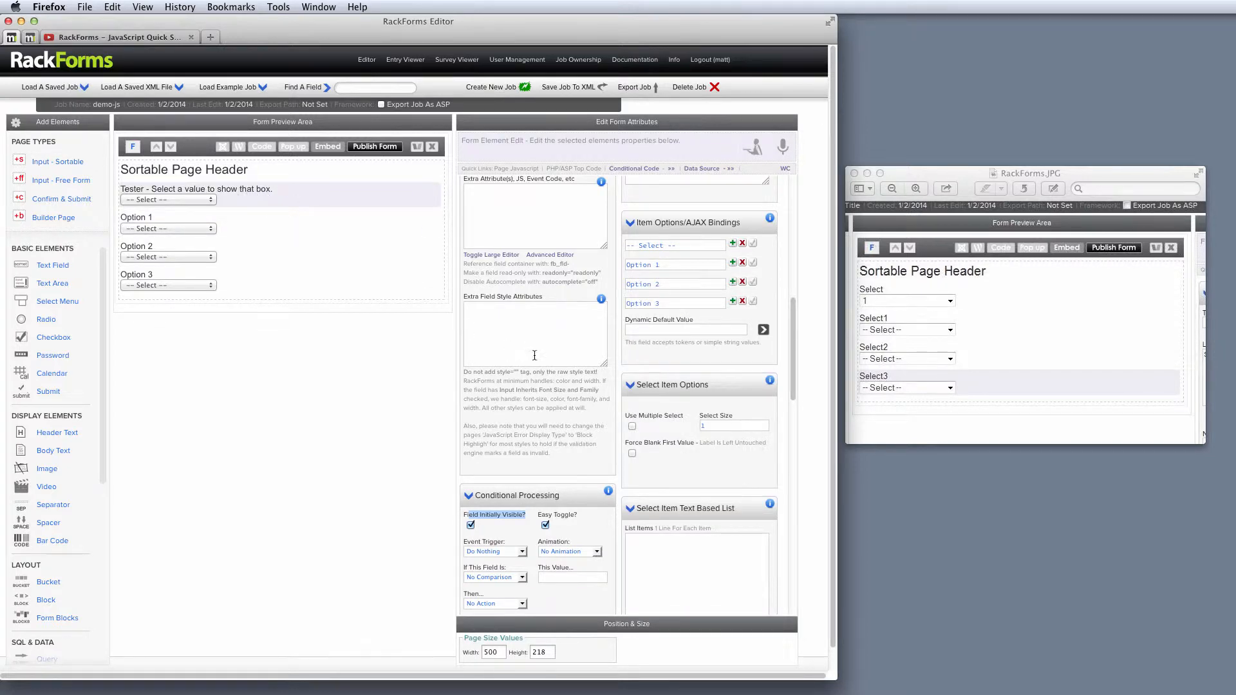
pyautogui.scroll(-5, 538, 354)
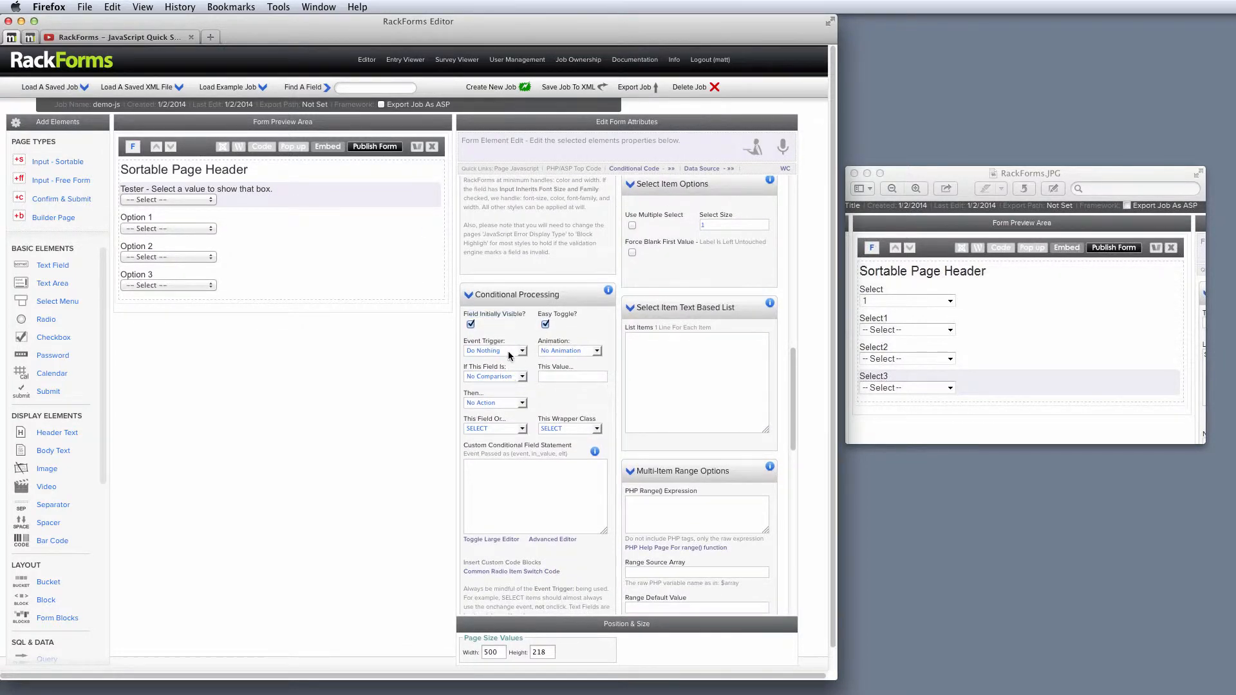
pyautogui.click(509, 351)
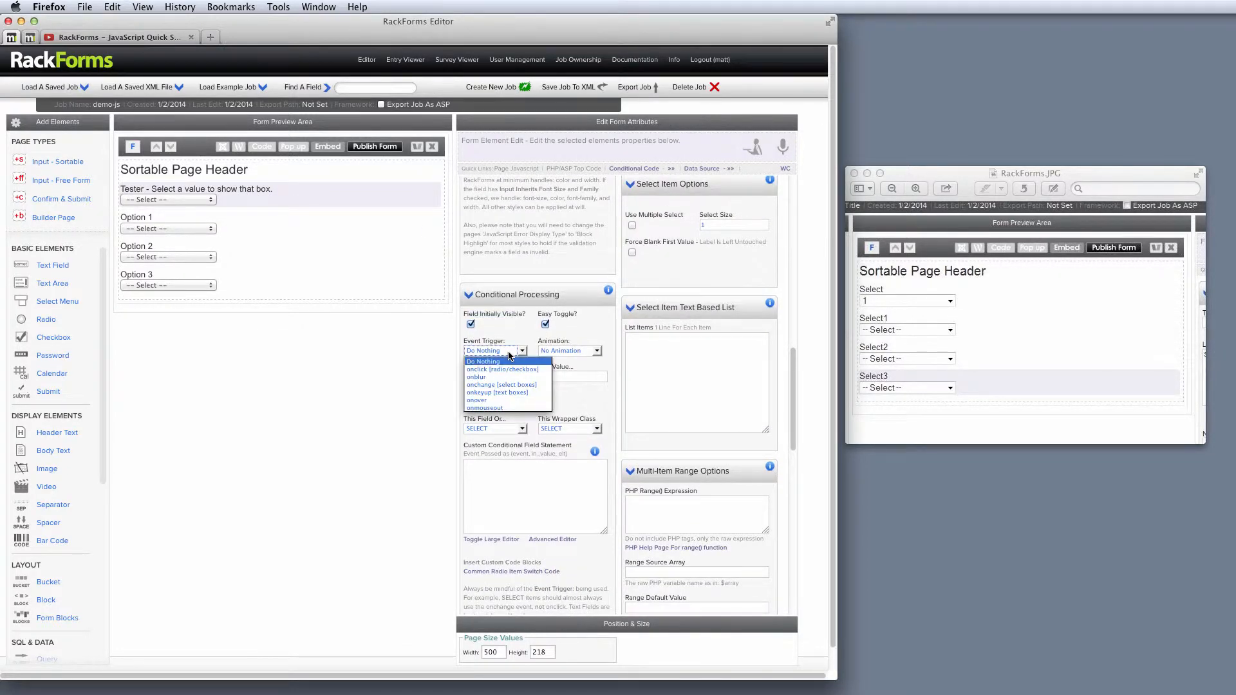
pyautogui.click(526, 385)
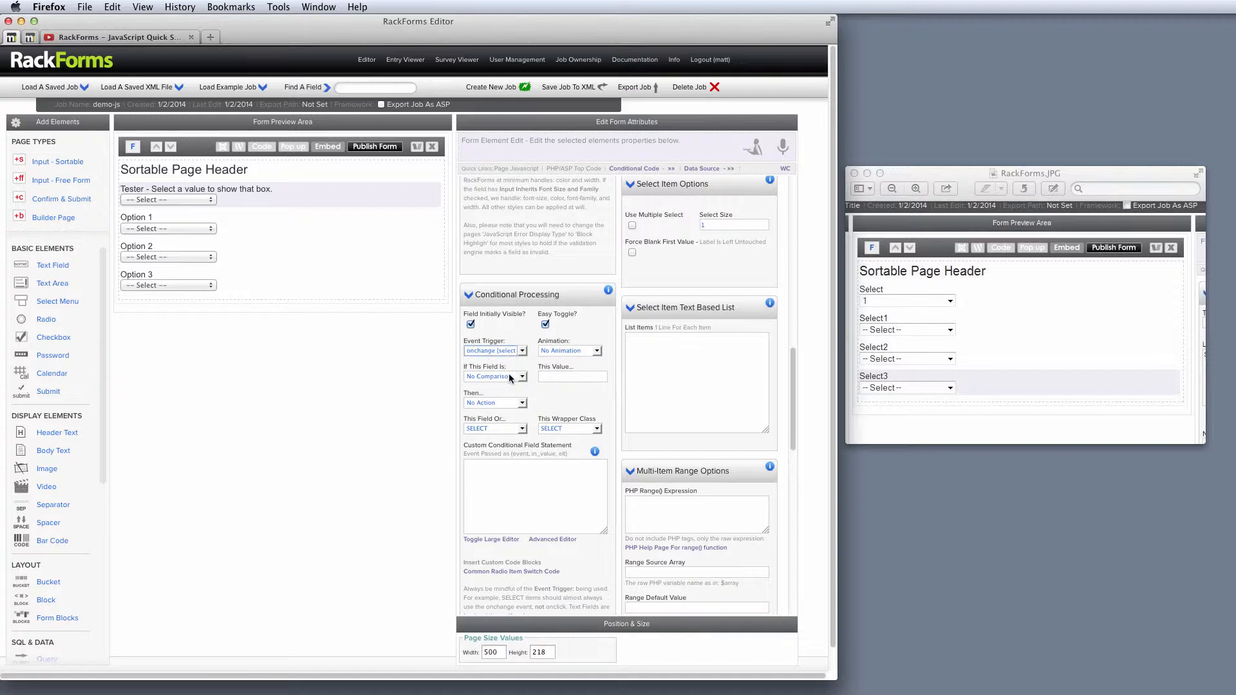
pyautogui.click(507, 381)
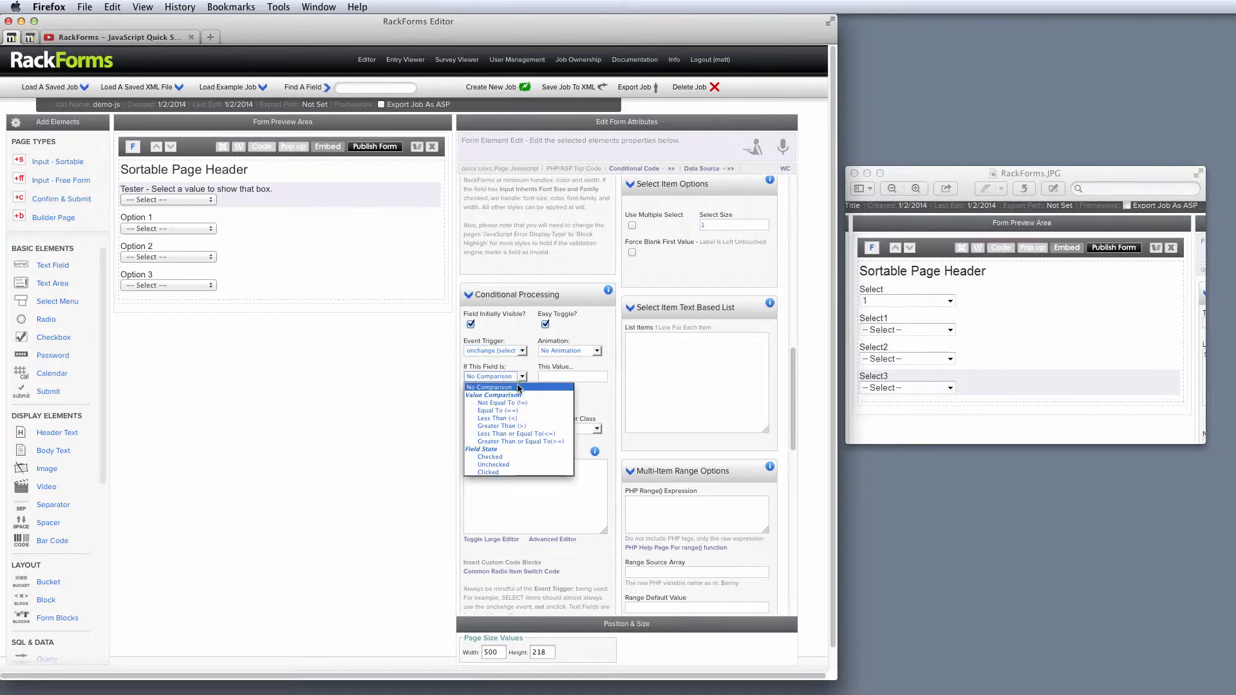
pyautogui.click(513, 411)
# - Complete the Tester menu's condition: when its value equals "Option 1", show the option1 field
pyautogui.click(500, 404)
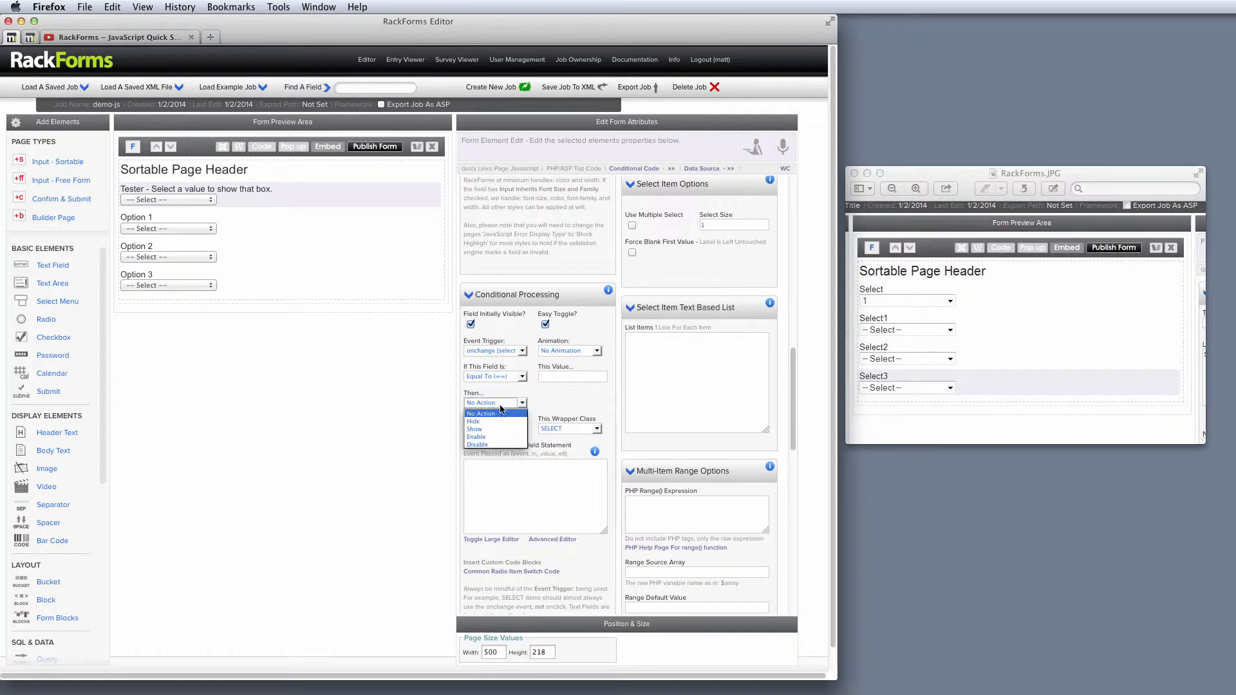
pyautogui.click(492, 428)
pyautogui.click(552, 376)
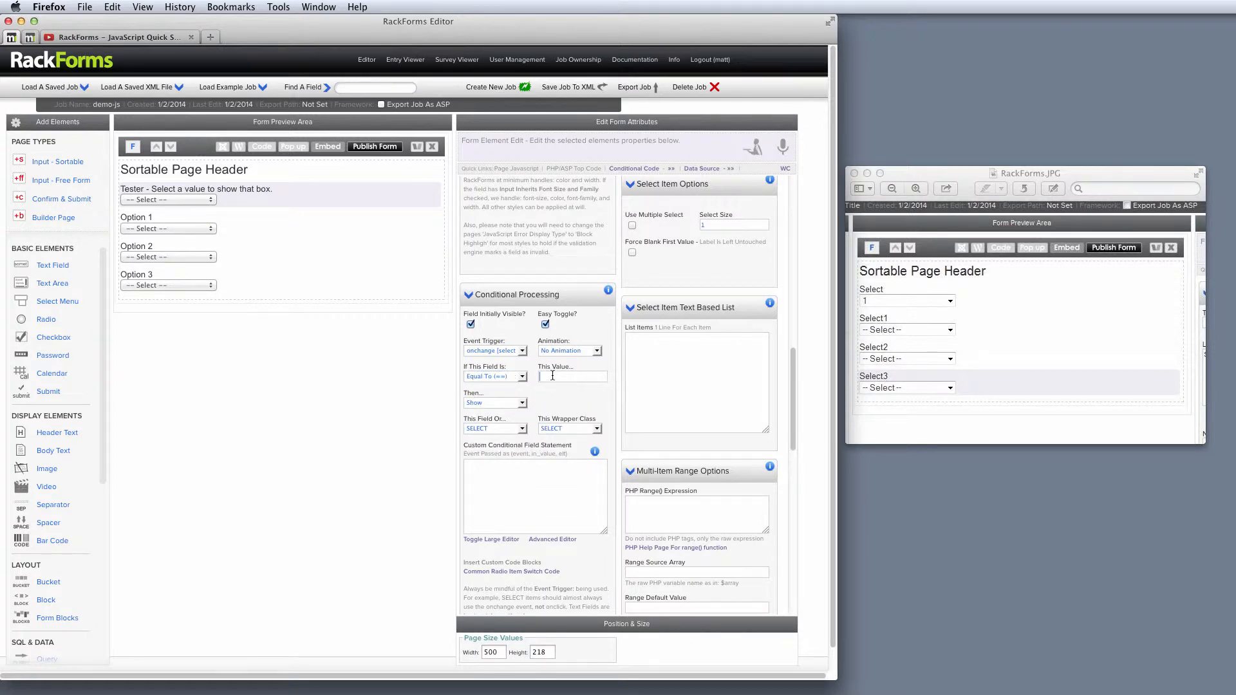
pyautogui.write('Option 1')
pyautogui.click(494, 404)
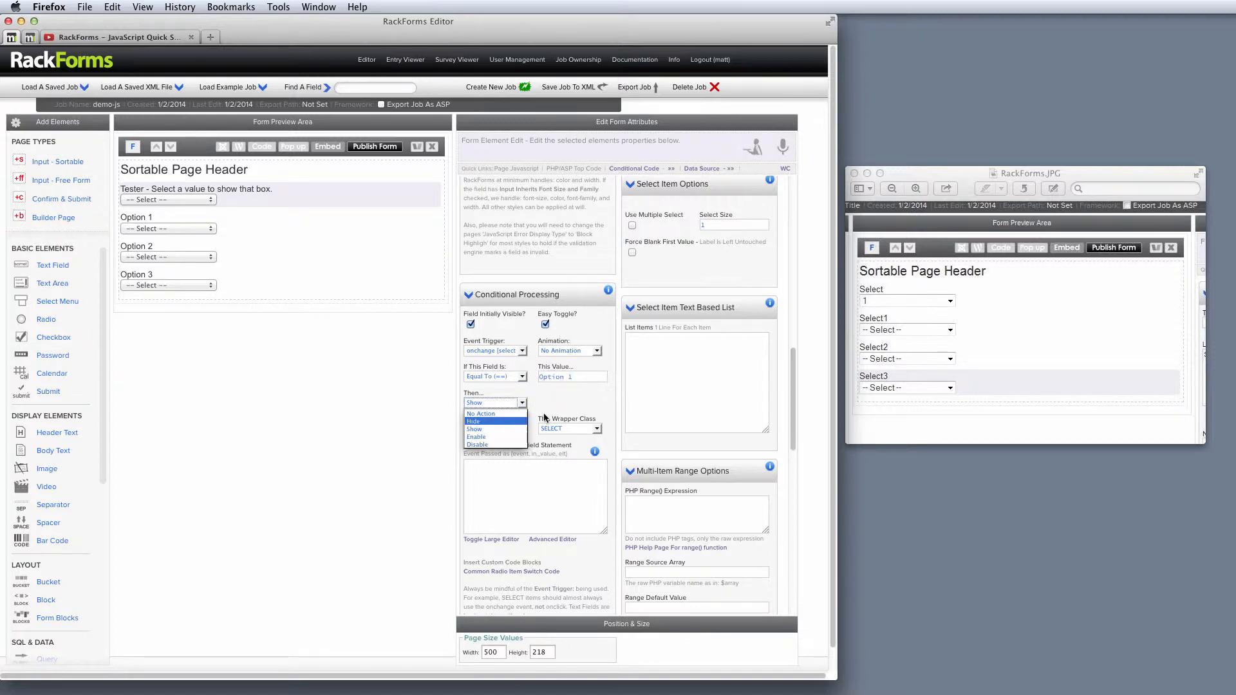
pyautogui.click(541, 414)
pyautogui.click(491, 429)
pyautogui.click(492, 453)
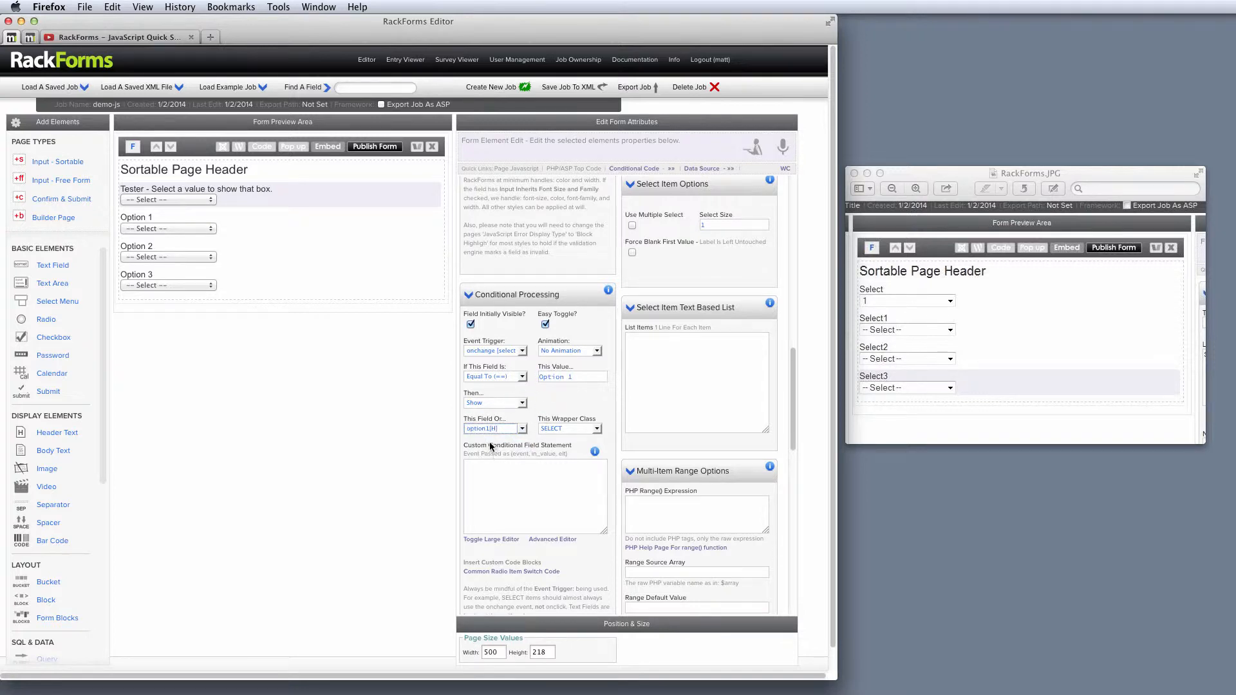
# - Publish the form, try Option 1, Option 2 and Option 3 in the Tester menu, and close the published page
pyautogui.click(375, 147)
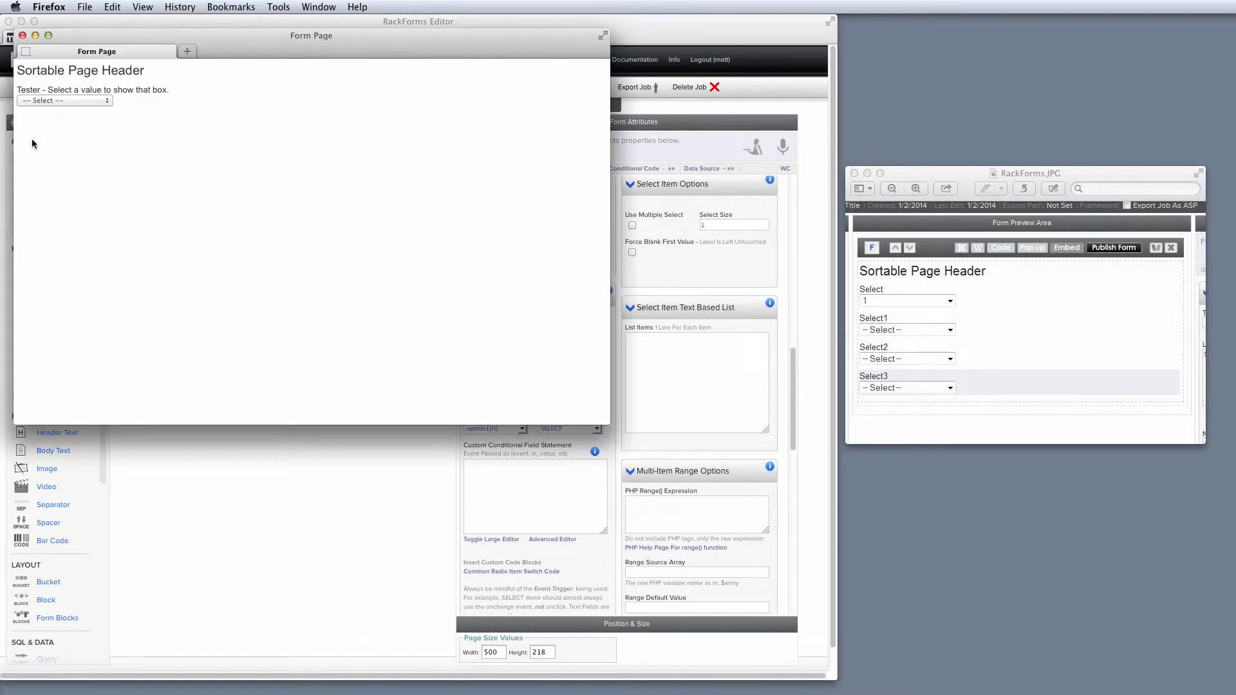
pyautogui.click(51, 101)
pyautogui.click(60, 121)
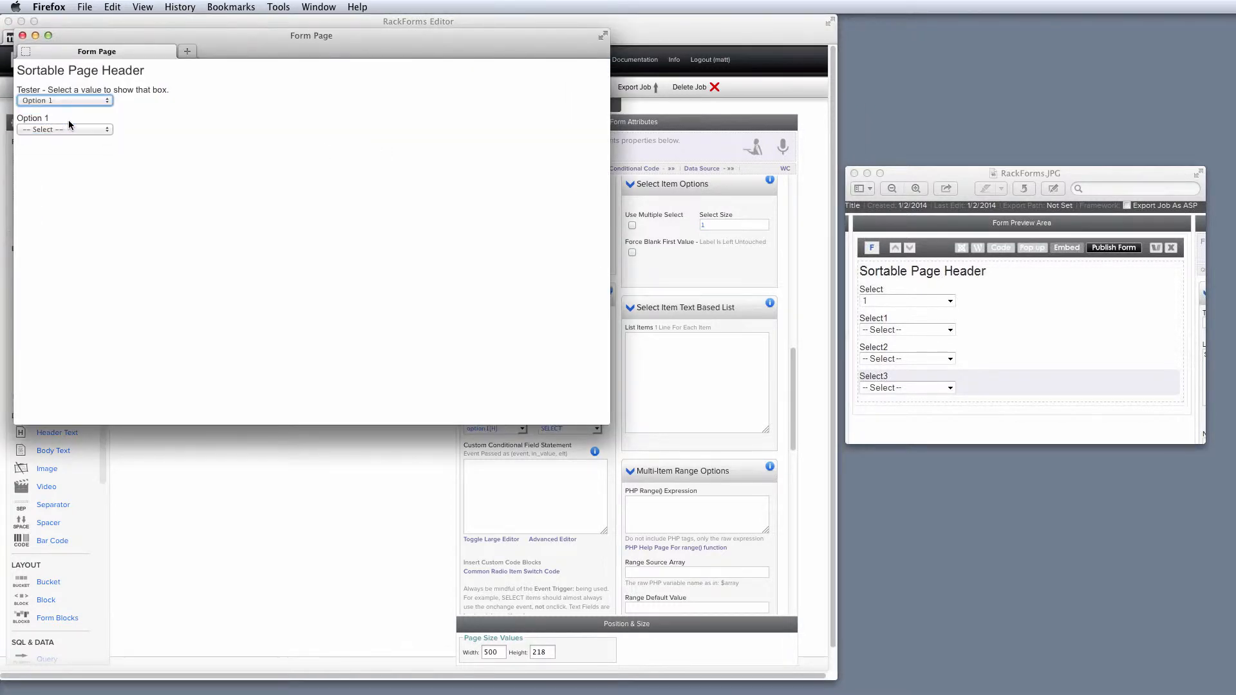
pyautogui.click(71, 101)
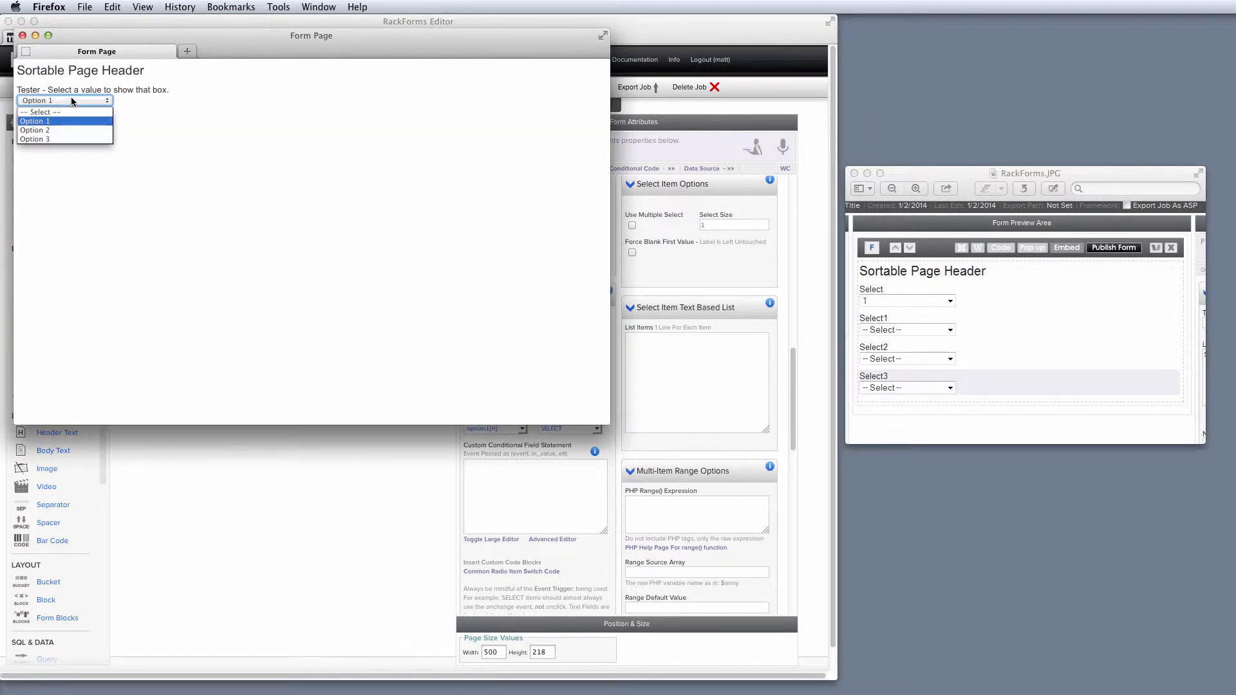
pyautogui.click(56, 133)
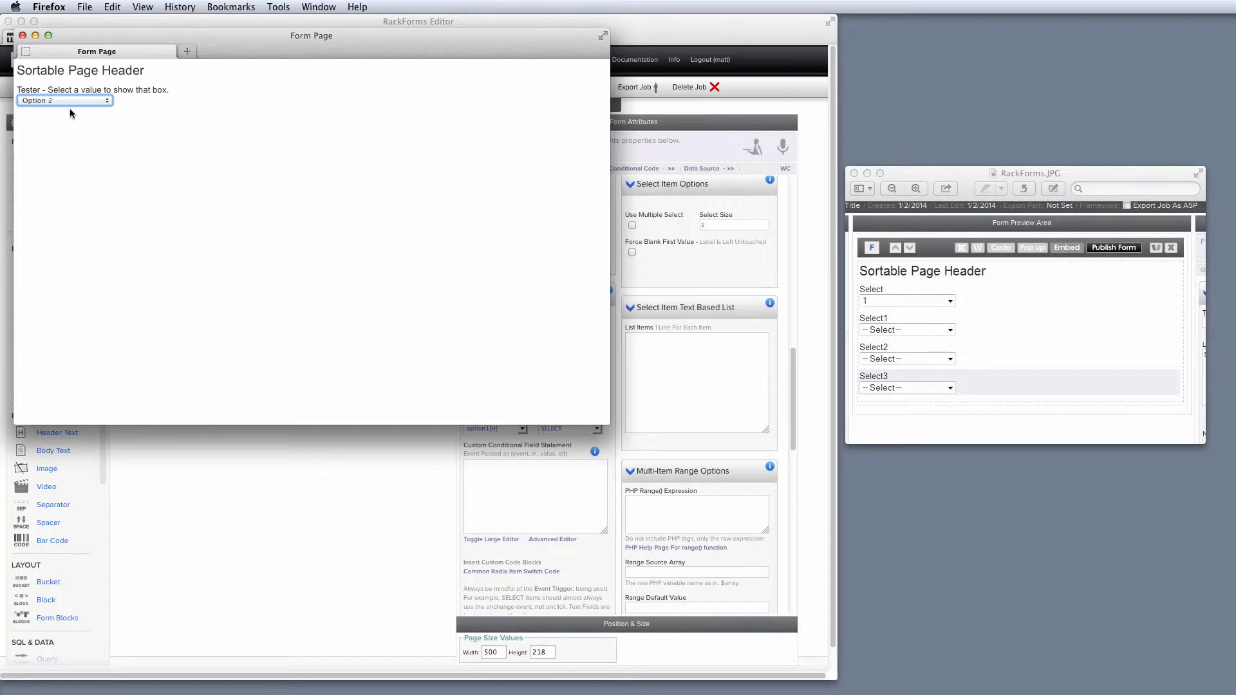
pyautogui.moveTo(608, 422); pyautogui.dragTo(493, 448)
pyautogui.click(56, 102)
pyautogui.click(52, 119)
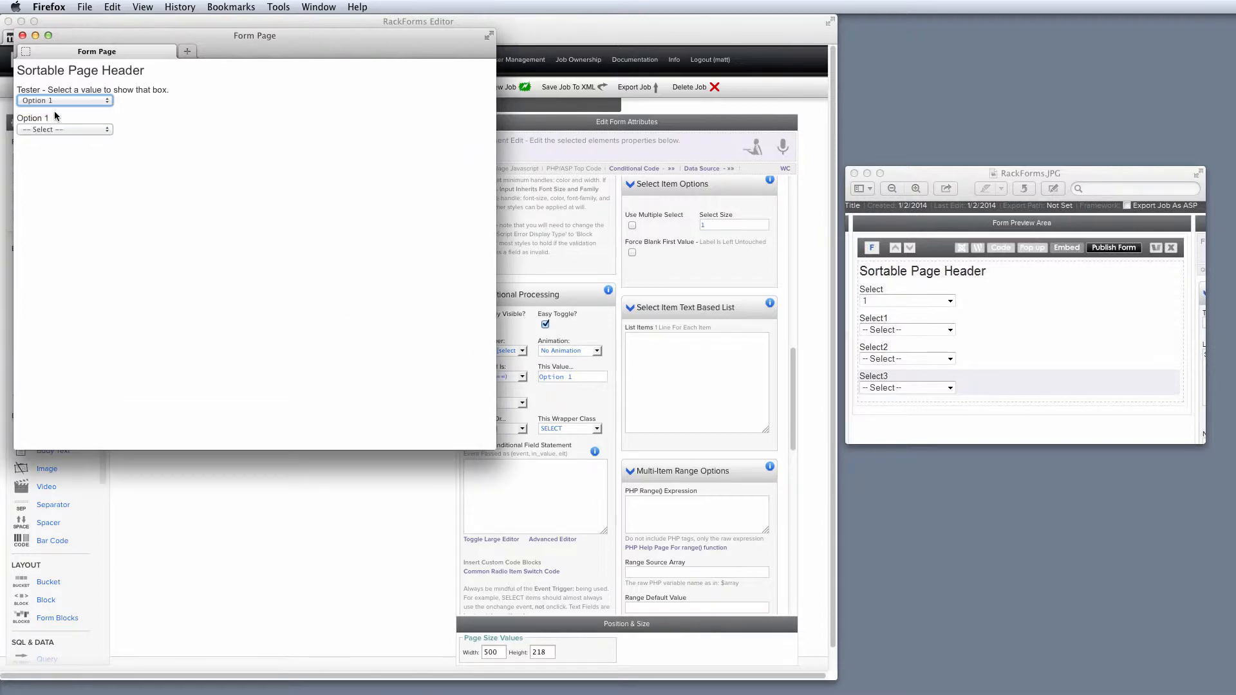
pyautogui.click(64, 102)
pyautogui.click(49, 136)
pyautogui.click(21, 35)
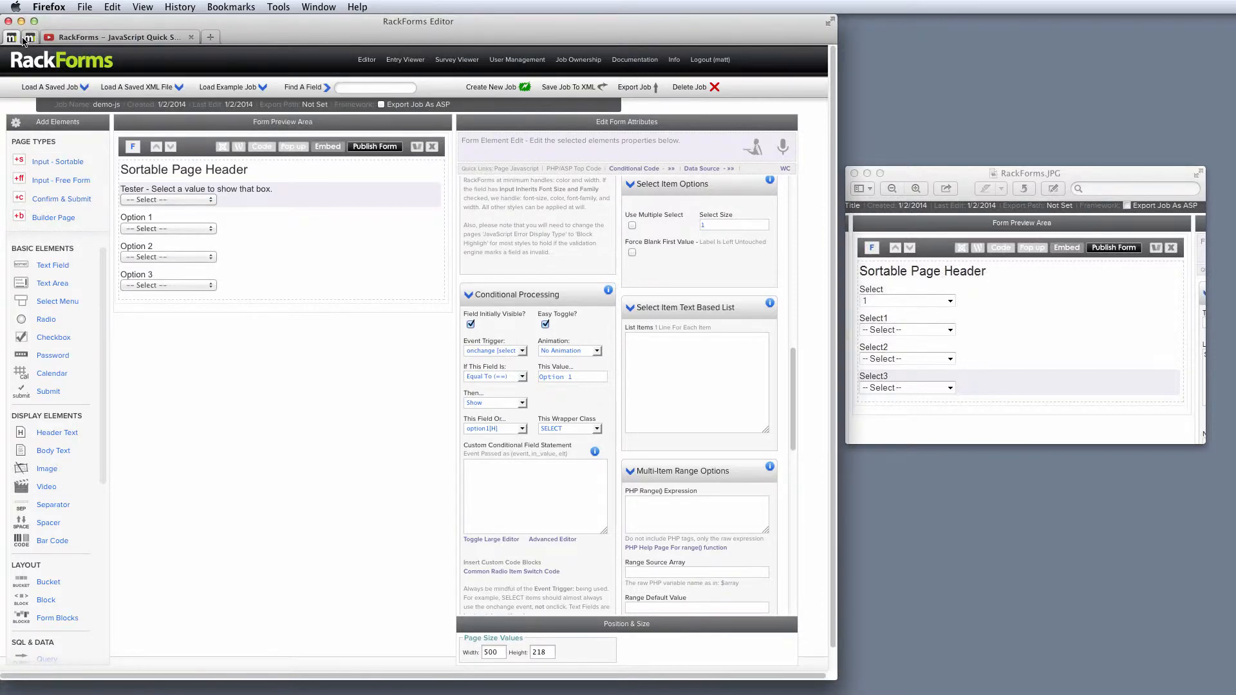
# - Reset the Tester condition to No Comparison with an empty value and target field SELECT, keeping the onchange [select boxes] event trigger
pyautogui.moveTo(539, 377); pyautogui.dragTo(582, 367)
pyautogui.click(493, 377)
pyautogui.click(493, 387)
pyautogui.click(540, 378)
pyautogui.moveTo(573, 377); pyautogui.dragTo(540, 377)
pyautogui.press('BackSpace')
pyautogui.click(514, 351)
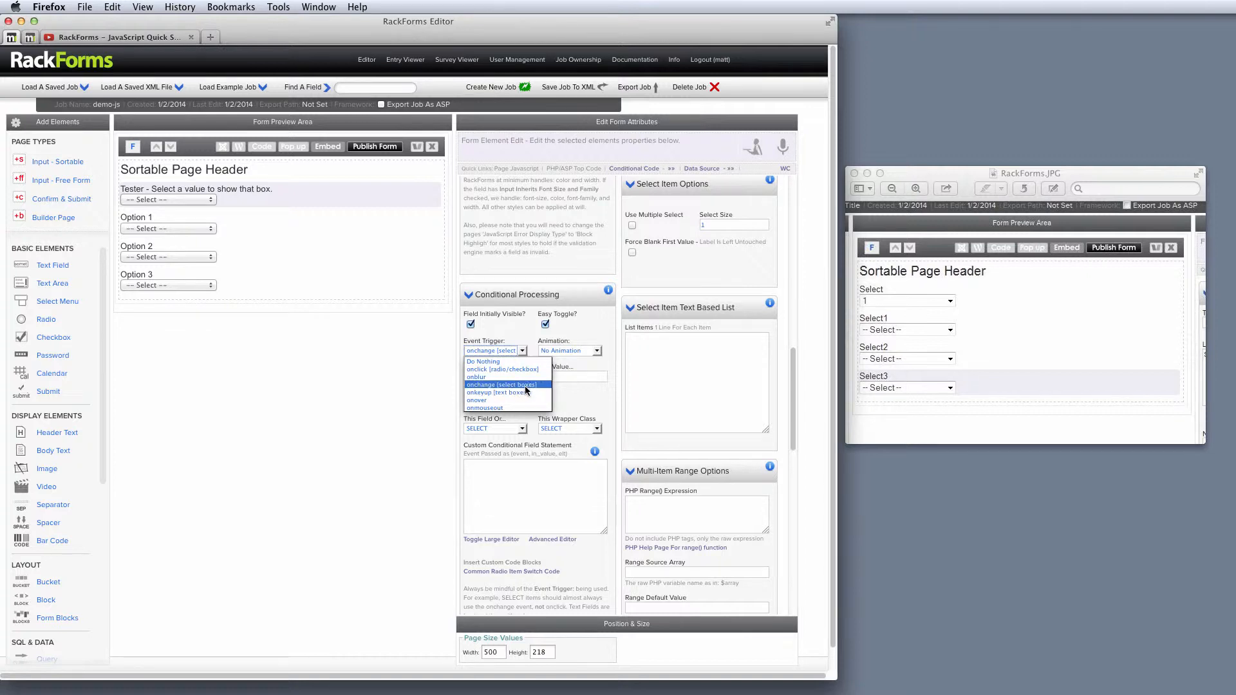
pyautogui.click(531, 388)
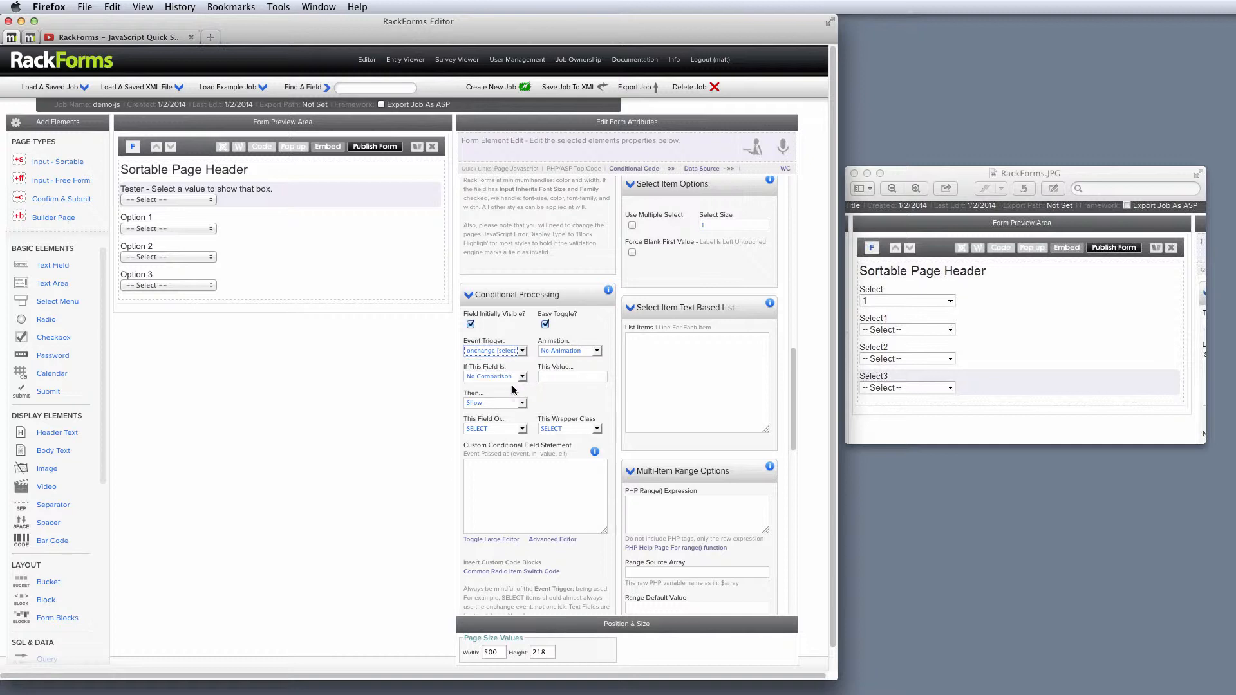
# - Insert the Common Radio Item Switch Code as the Tester menu's custom conditional field statement and open it in the advanced code editor
pyautogui.scroll(-2, 539, 451)
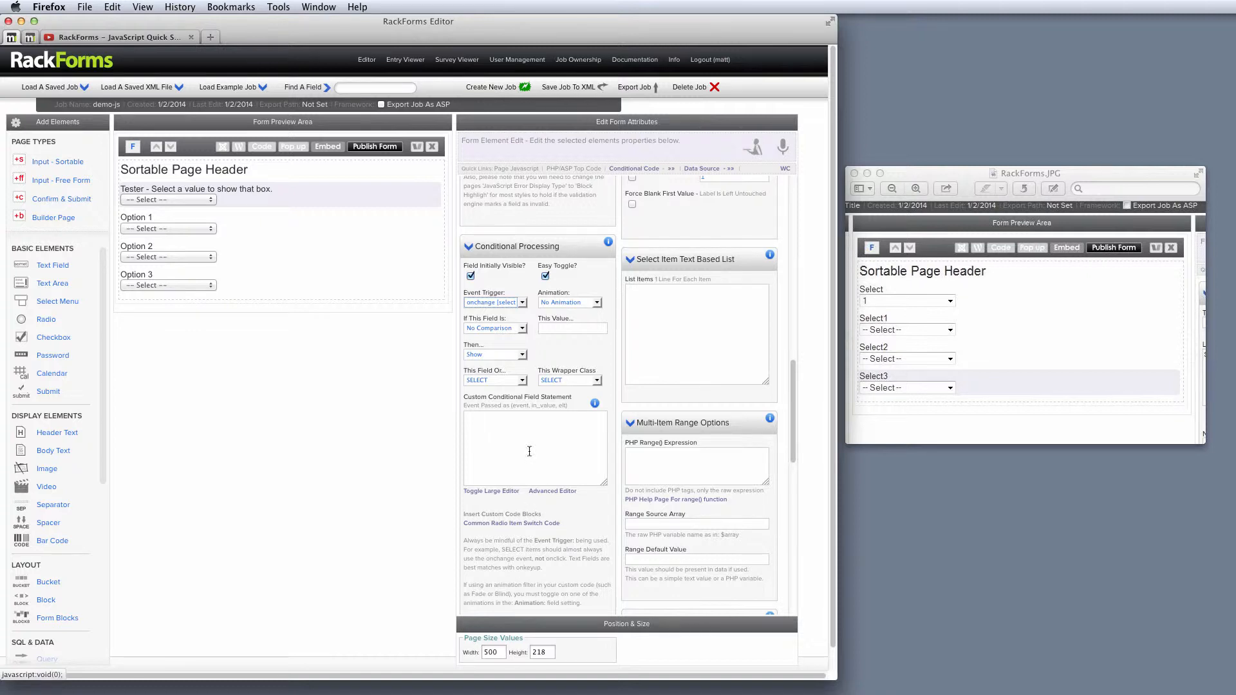
pyautogui.click(521, 523)
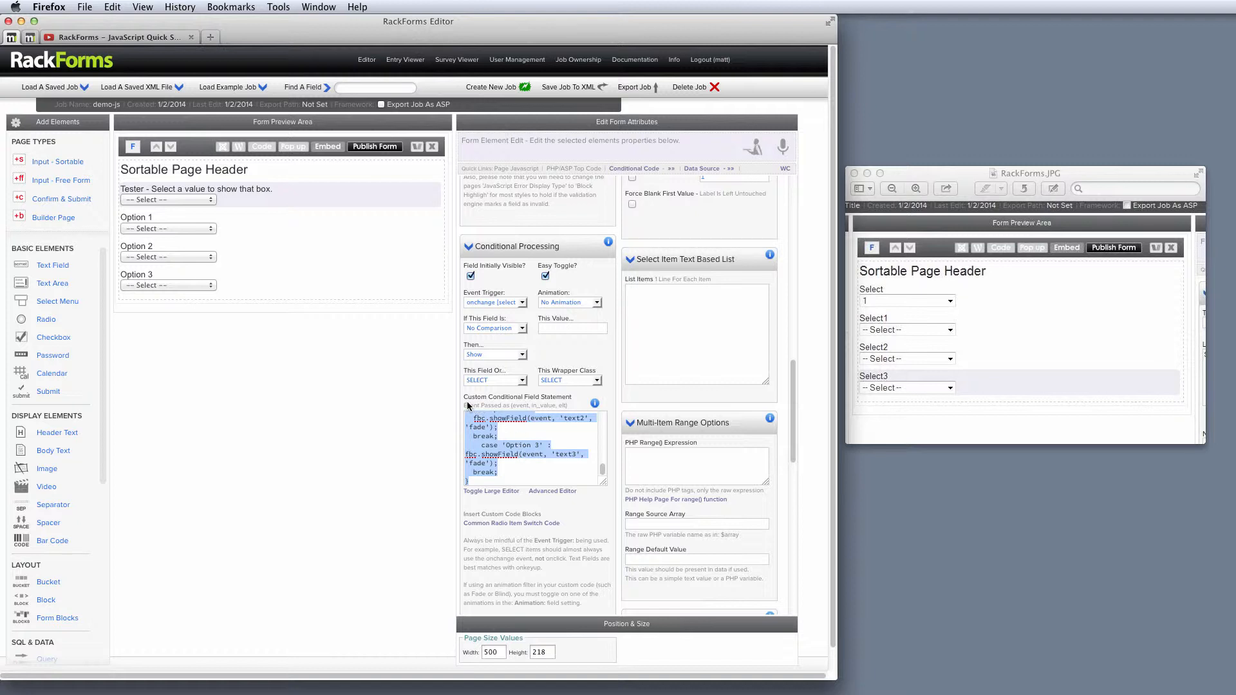
pyautogui.scroll(10, 526, 449)
pyautogui.scroll(5, 526, 449)
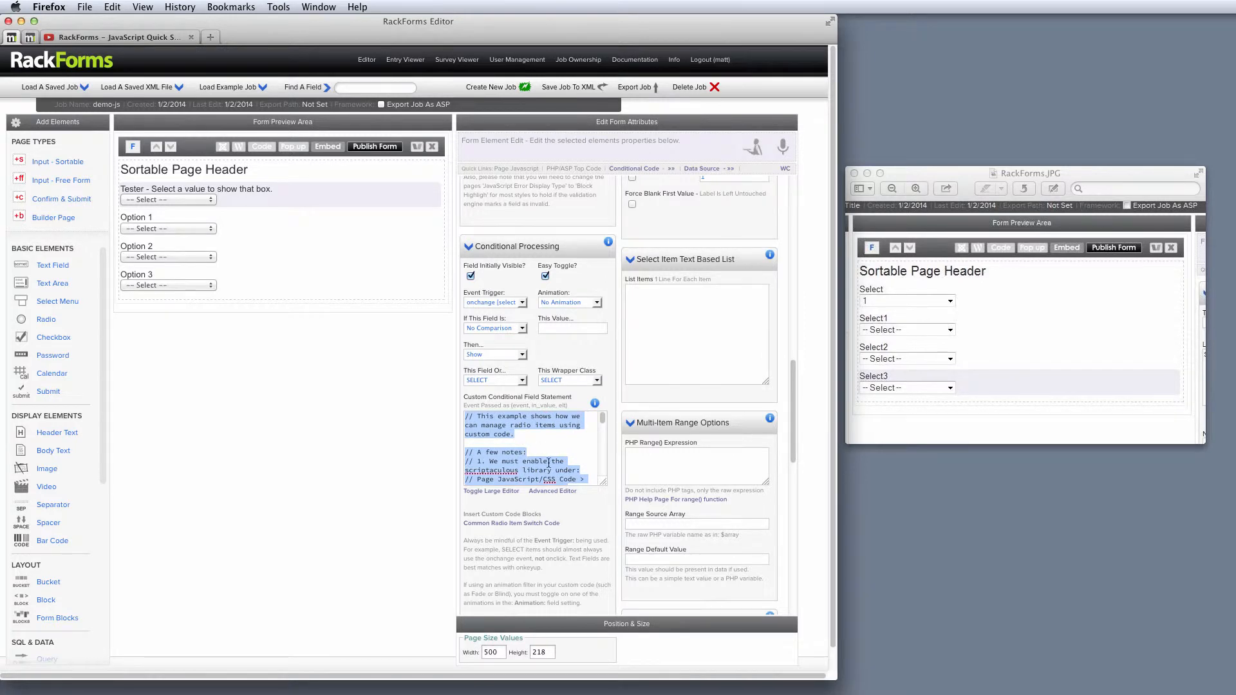
pyautogui.click(560, 491)
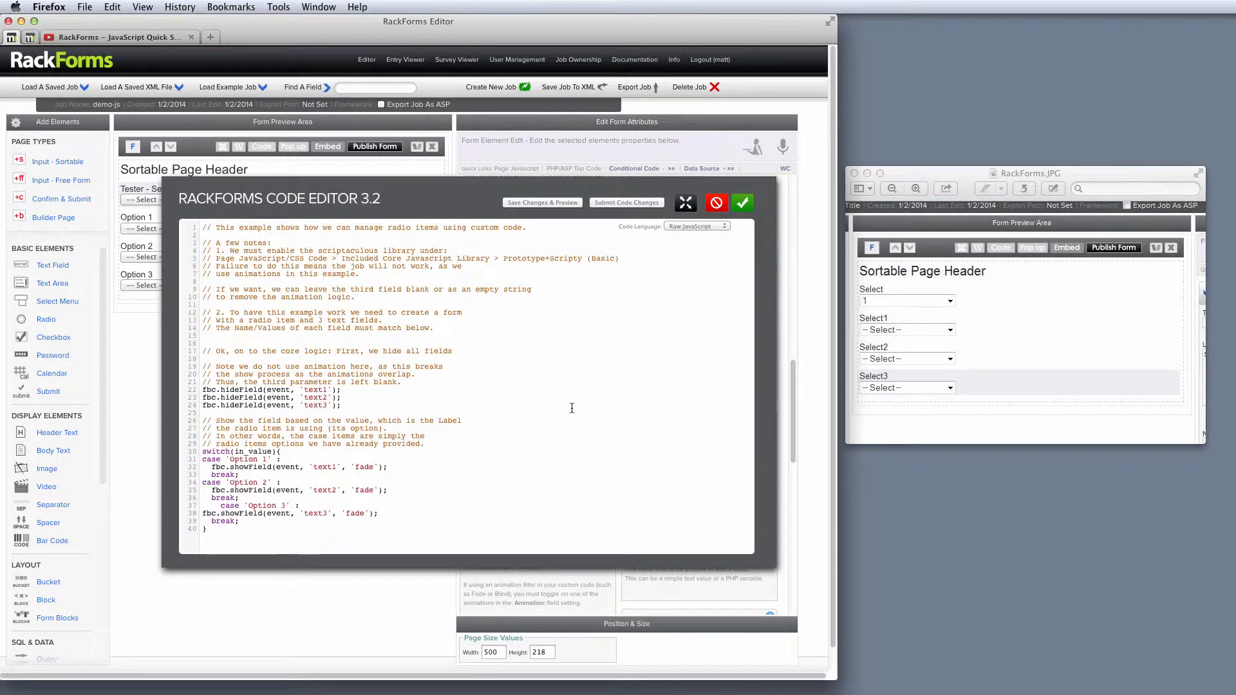
# - Delete the explanatory comments above the hideField lines and above the switch statement, leaving only the code
pyautogui.moveTo(415, 383); pyautogui.dragTo(188, 233)
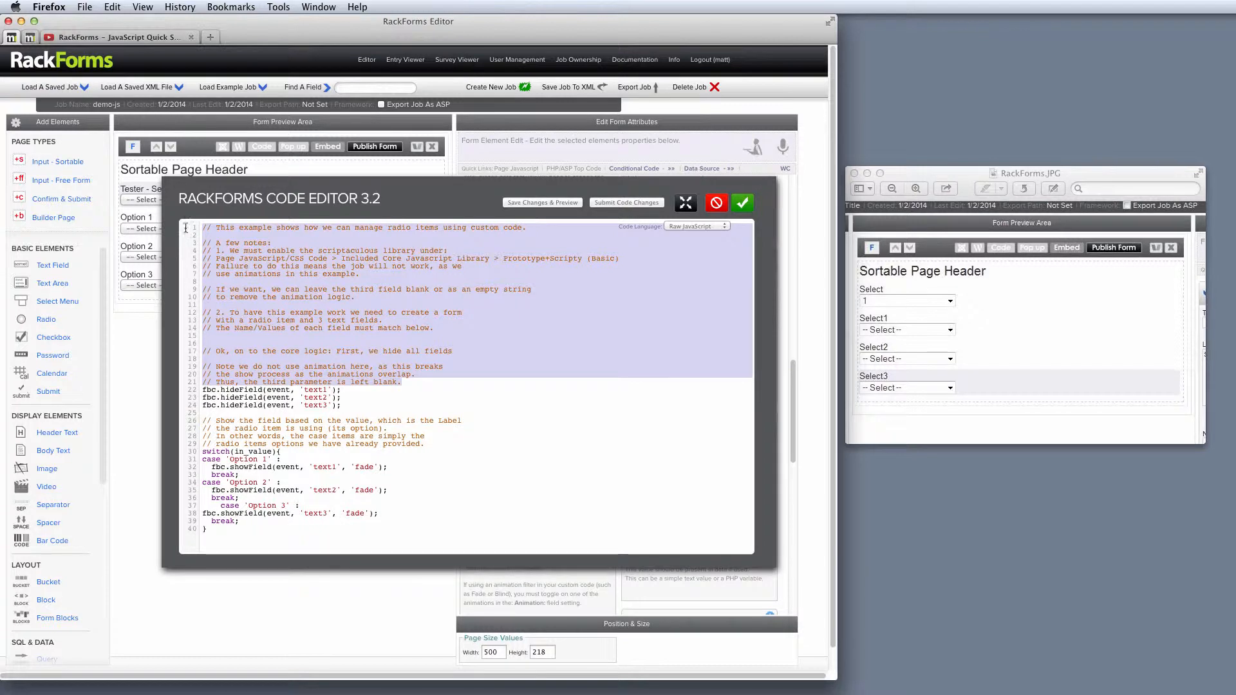
pyautogui.click(464, 274)
pyautogui.moveTo(463, 273); pyautogui.dragTo(132, 221)
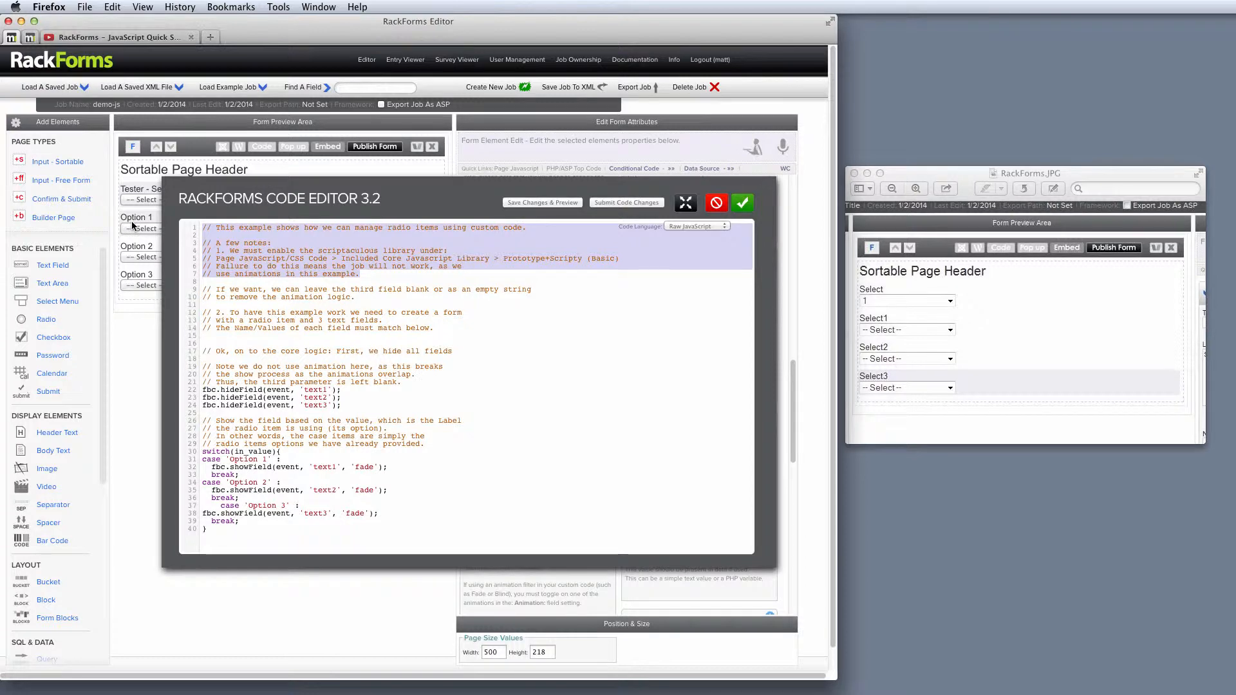
pyautogui.moveTo(378, 366); pyautogui.dragTo(171, 226)
pyautogui.press('BackSpace')
pyautogui.press('Delete')
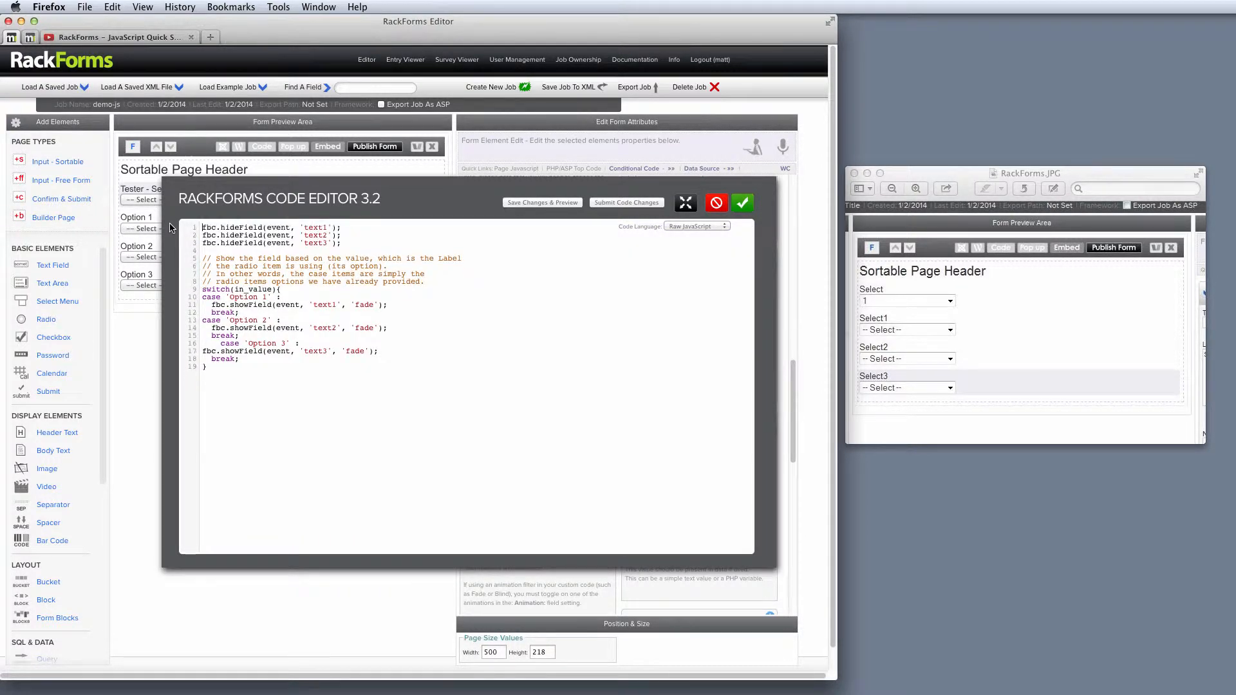
pyautogui.moveTo(428, 283); pyautogui.dragTo(190, 261)
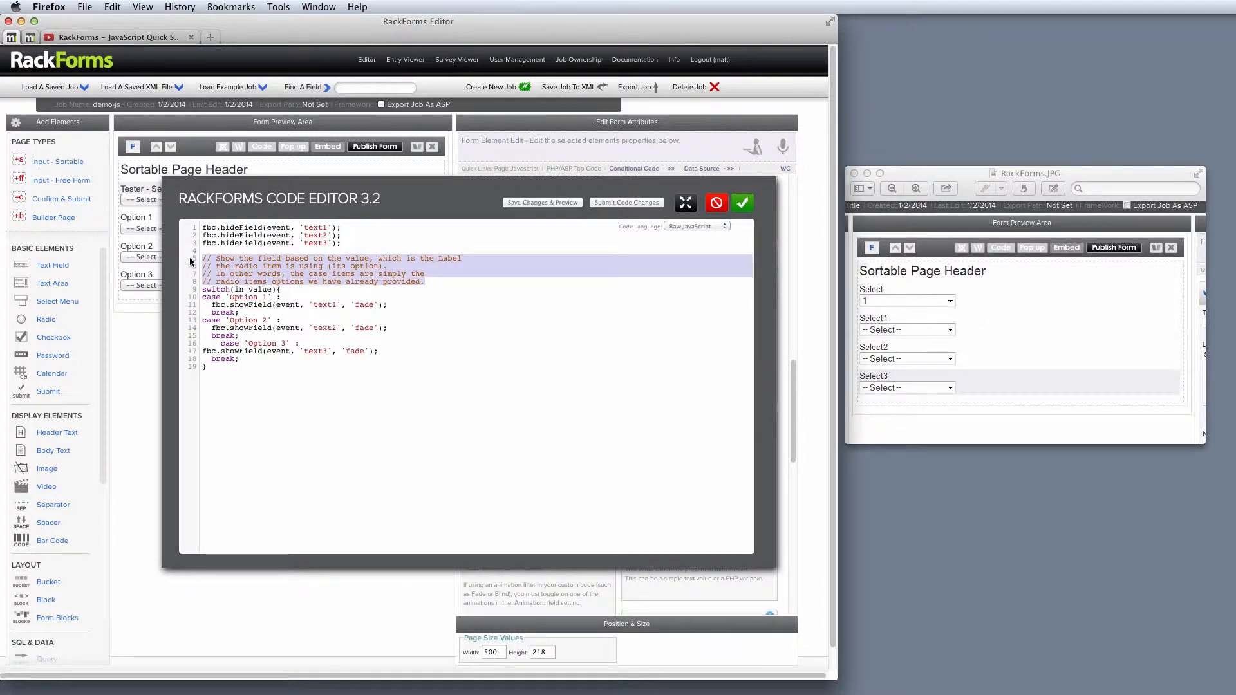
pyautogui.press('BackSpace')
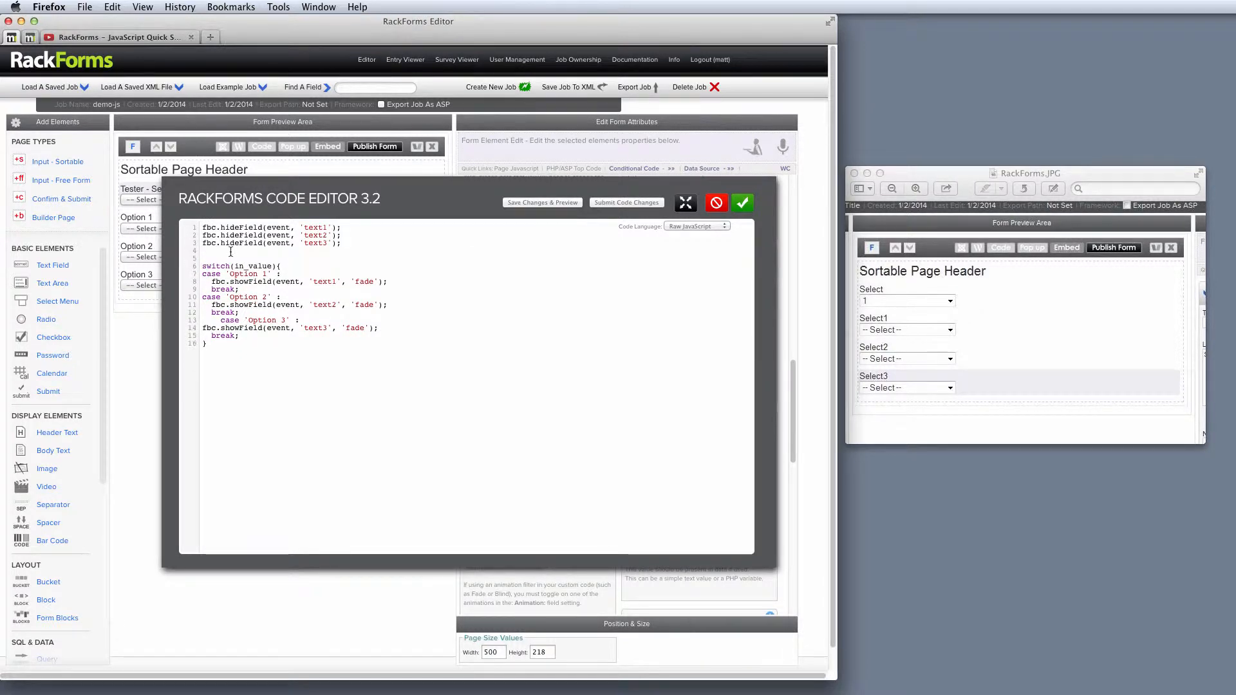
# - Add the comment "// hide all fields" on a new line above the hideField calls
pyautogui.click(204, 228)
pyautogui.press('Return')
pyautogui.press('Up')
pyautogui.write('// hide al')
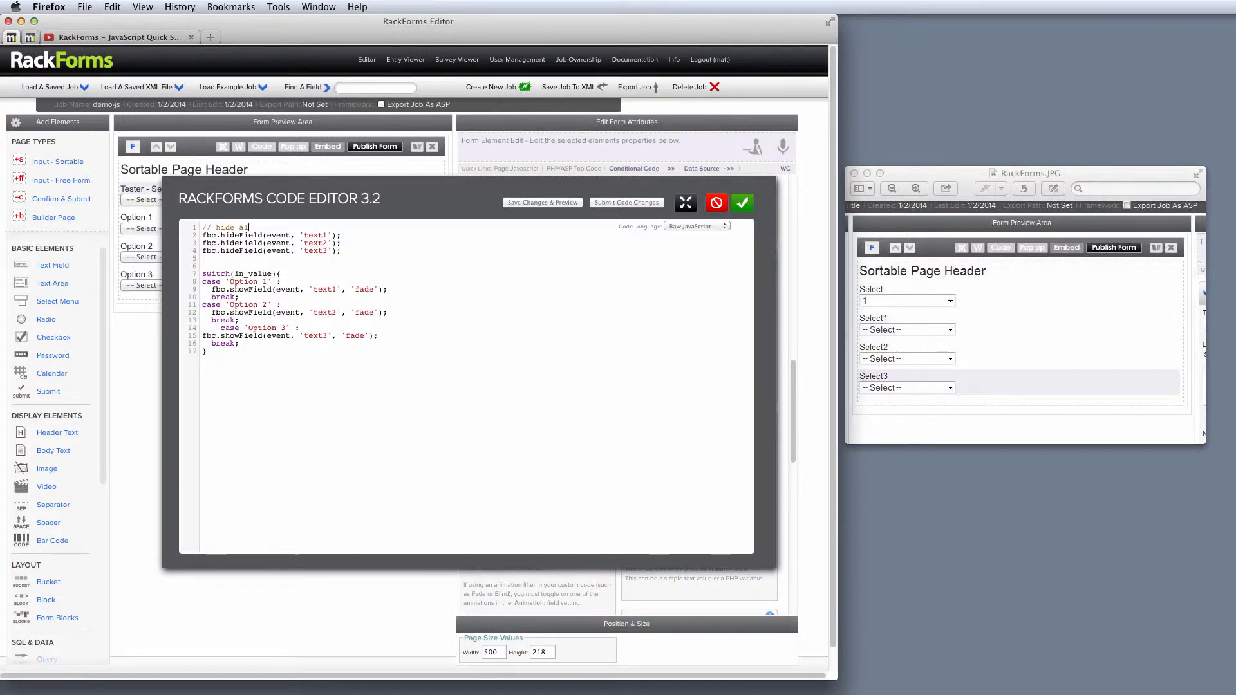
pyautogui.write('l fields')
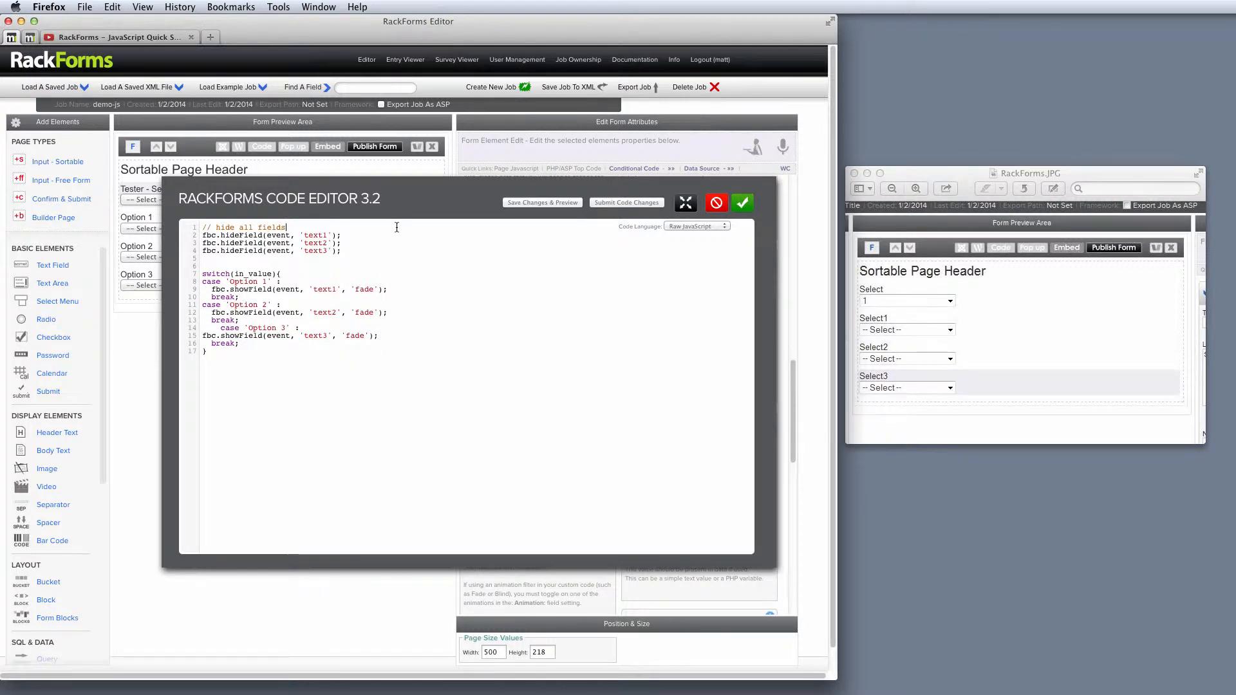
# - Try adding a fourth hideField line for 'text4' by copying the text3 line, and remove it again
pyautogui.moveTo(358, 201); pyautogui.dragTo(345, 442)
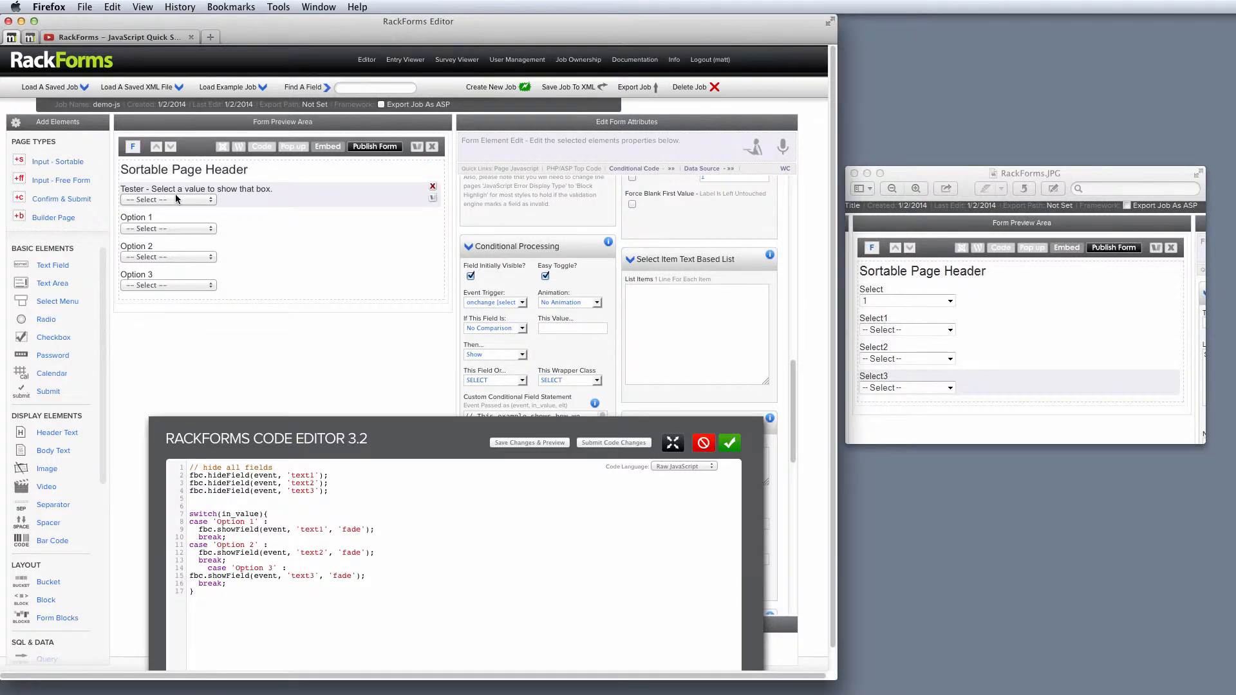
pyautogui.moveTo(272, 442); pyautogui.dragTo(321, 253)
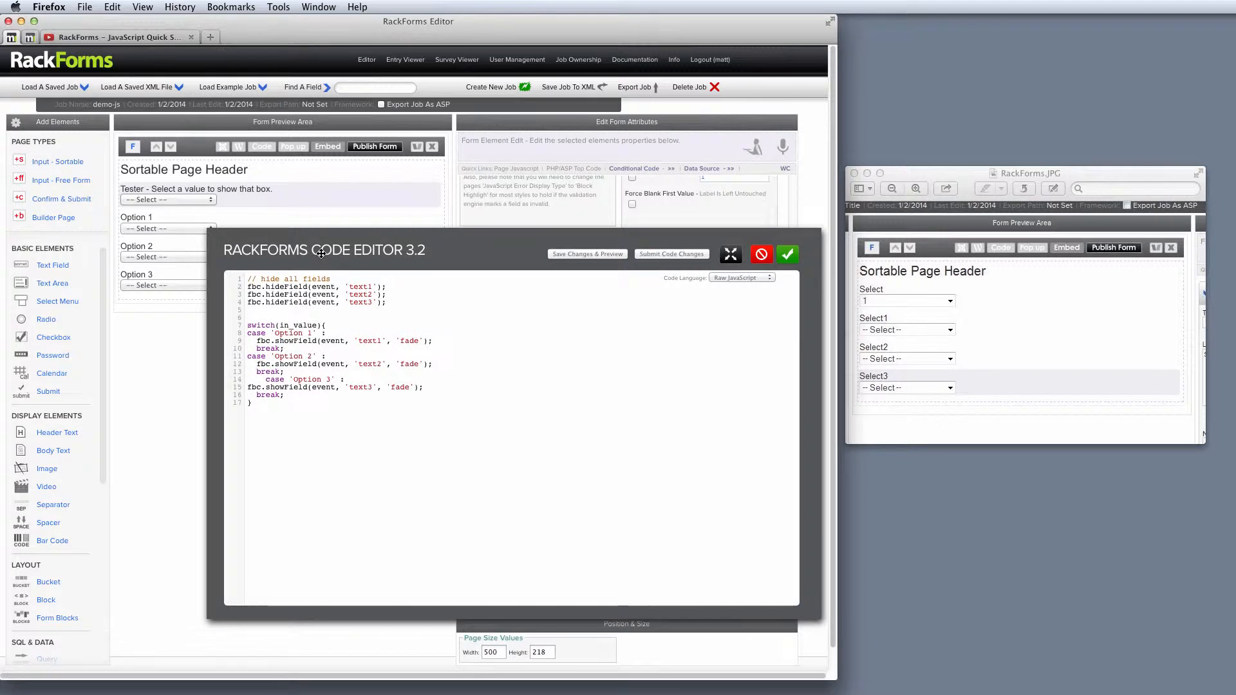
pyautogui.doubleClick(278, 288)
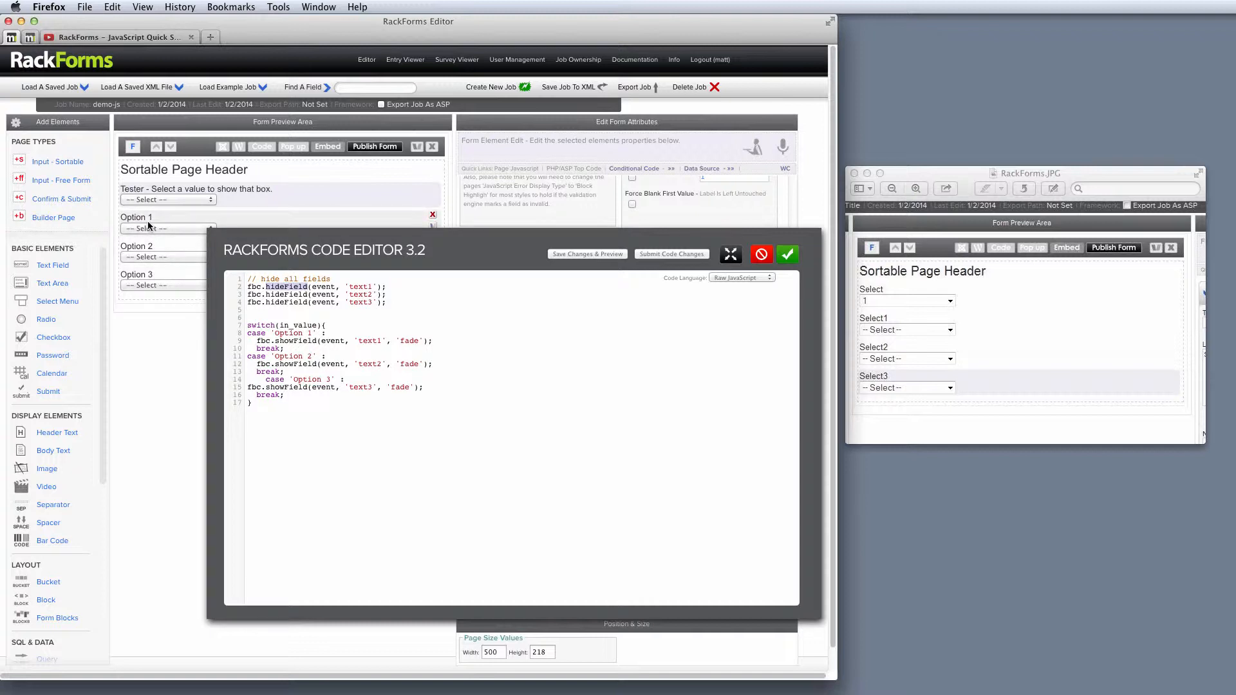
pyautogui.moveTo(417, 304); pyautogui.dragTo(232, 307)
pyautogui.press('super+c')
pyautogui.click(407, 305)
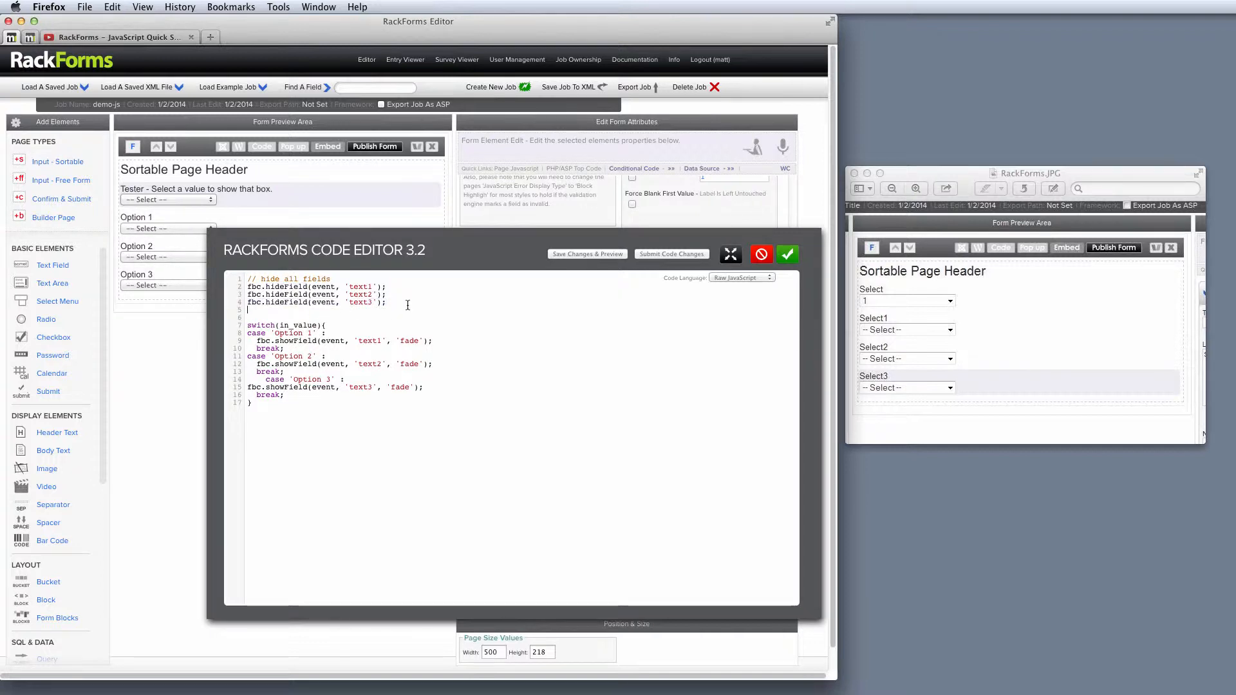
pyautogui.press('super+a')
pyautogui.press('super+v')
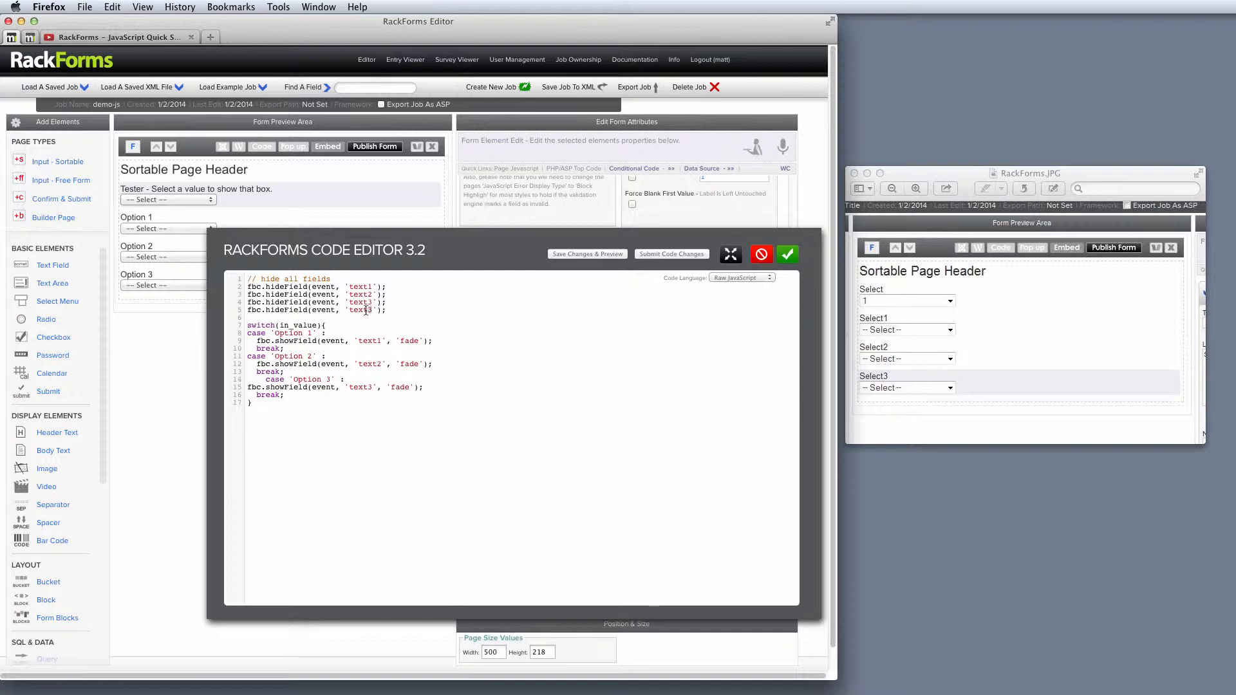
pyautogui.write('4')
pyautogui.moveTo(387, 310); pyautogui.dragTo(219, 313)
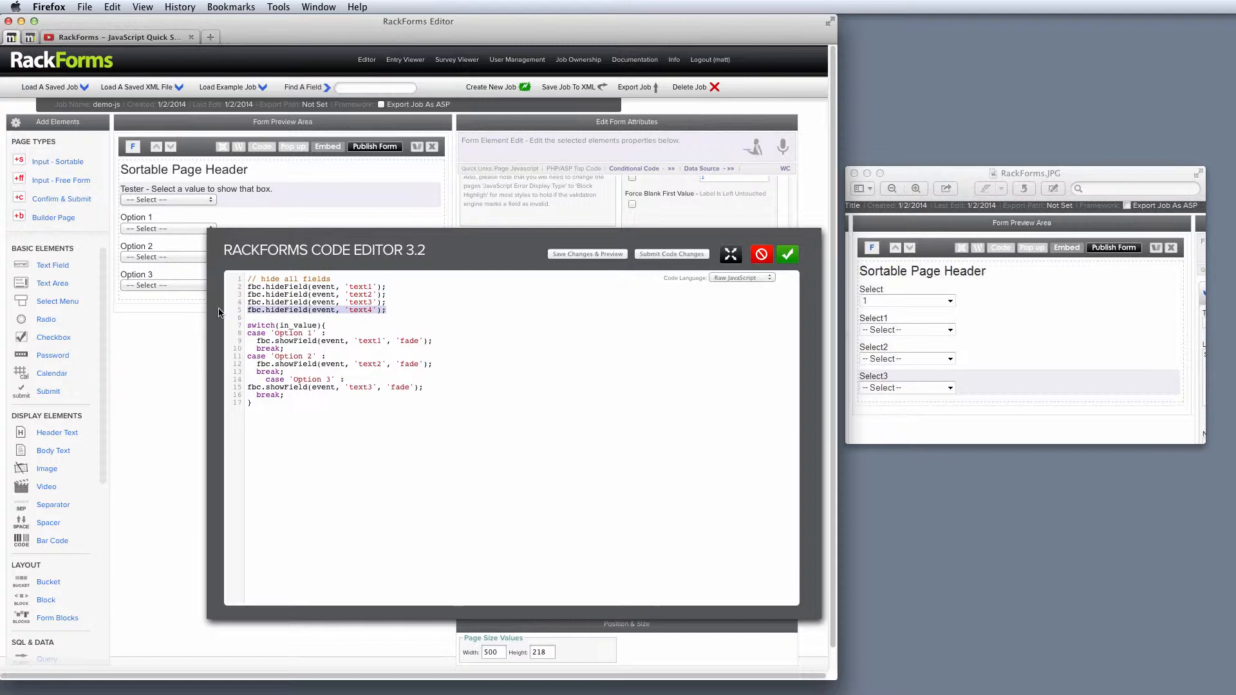
pyautogui.press('BackSpace')
pyautogui.press('BackSpace')
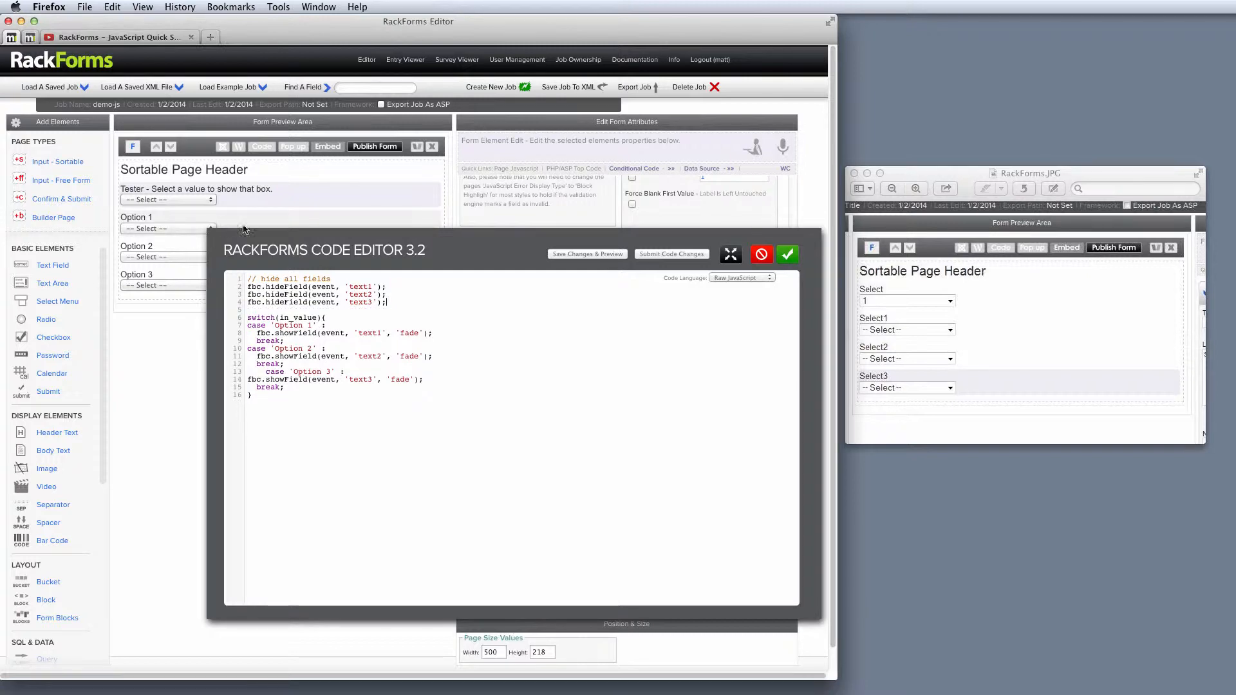
# - Check the Name/Value of the Option 1 and Tester menus alongside the field names used in the code
pyautogui.moveTo(304, 236); pyautogui.dragTo(216, 419)
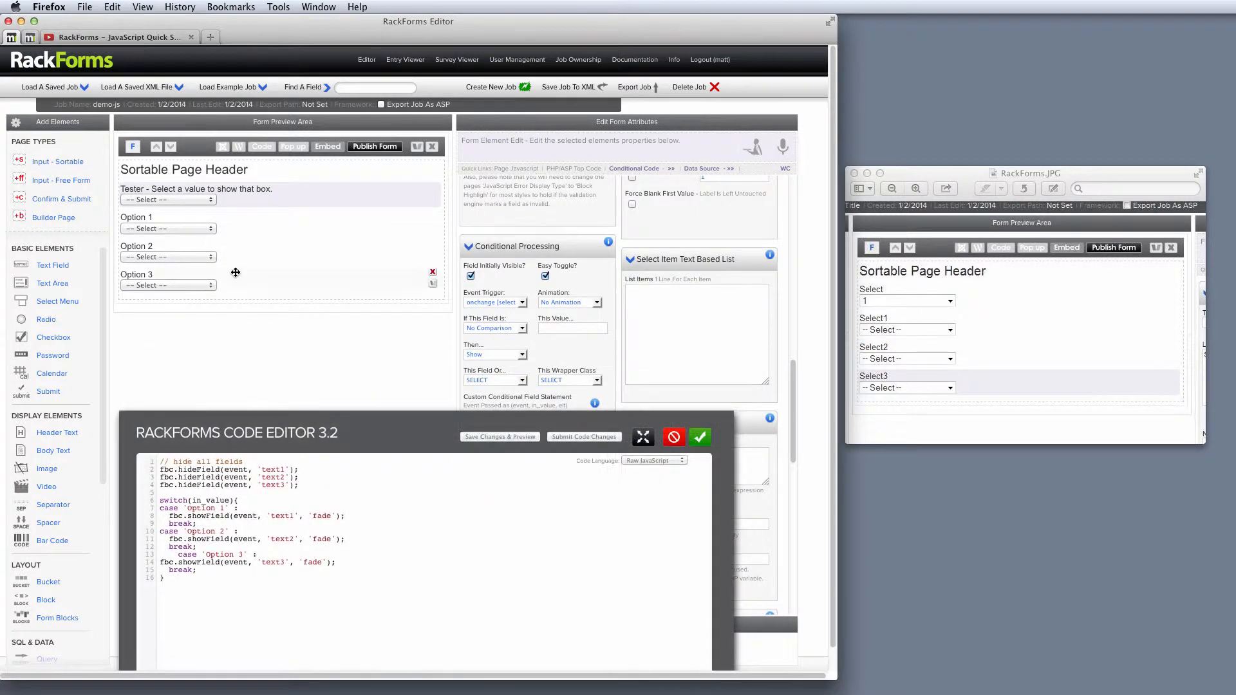
pyautogui.click(242, 229)
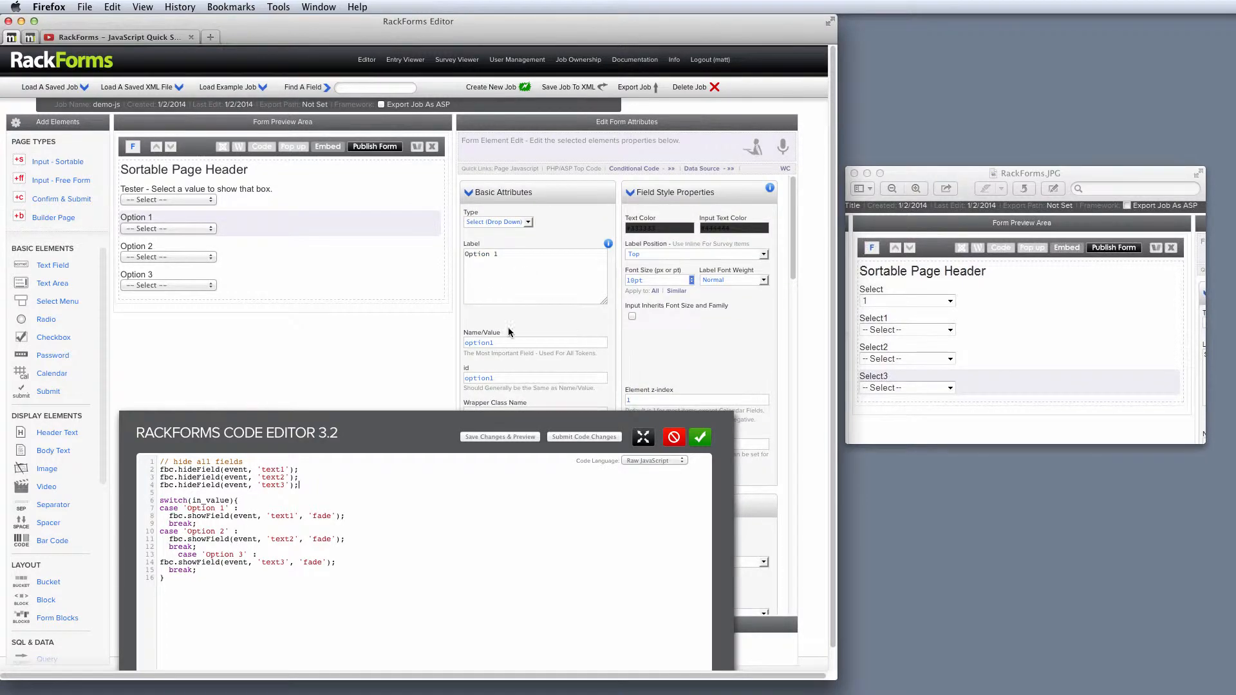
pyautogui.click(248, 252)
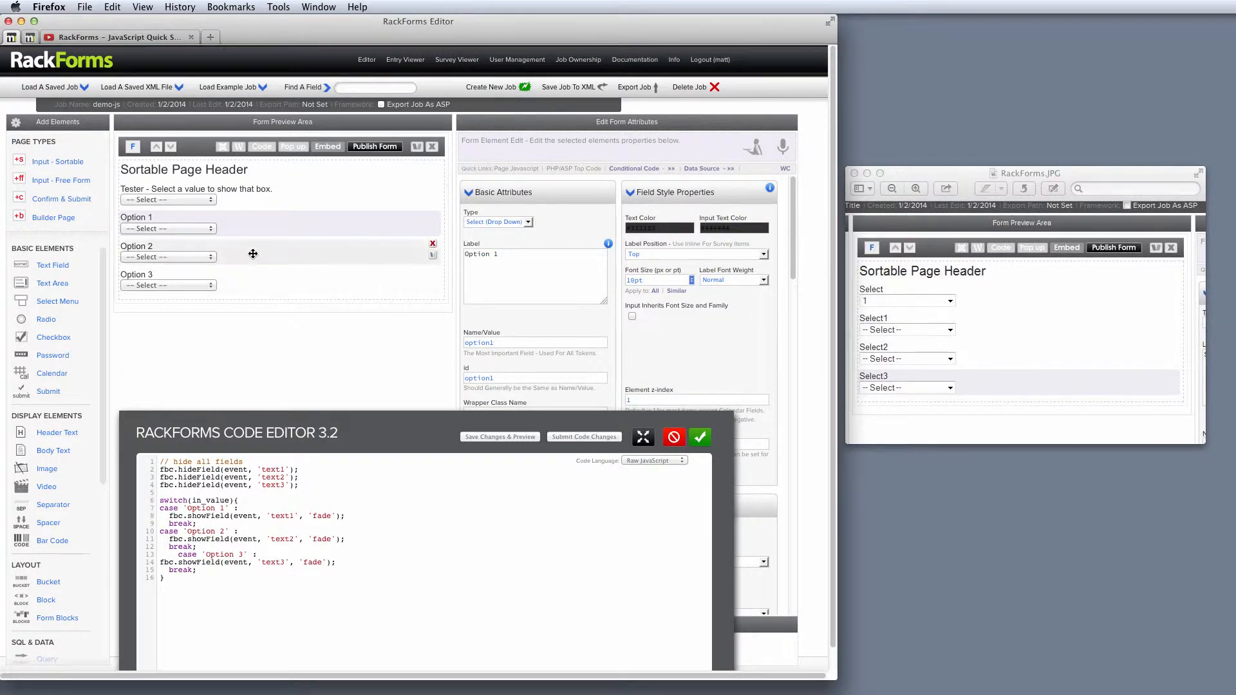
pyautogui.click(232, 194)
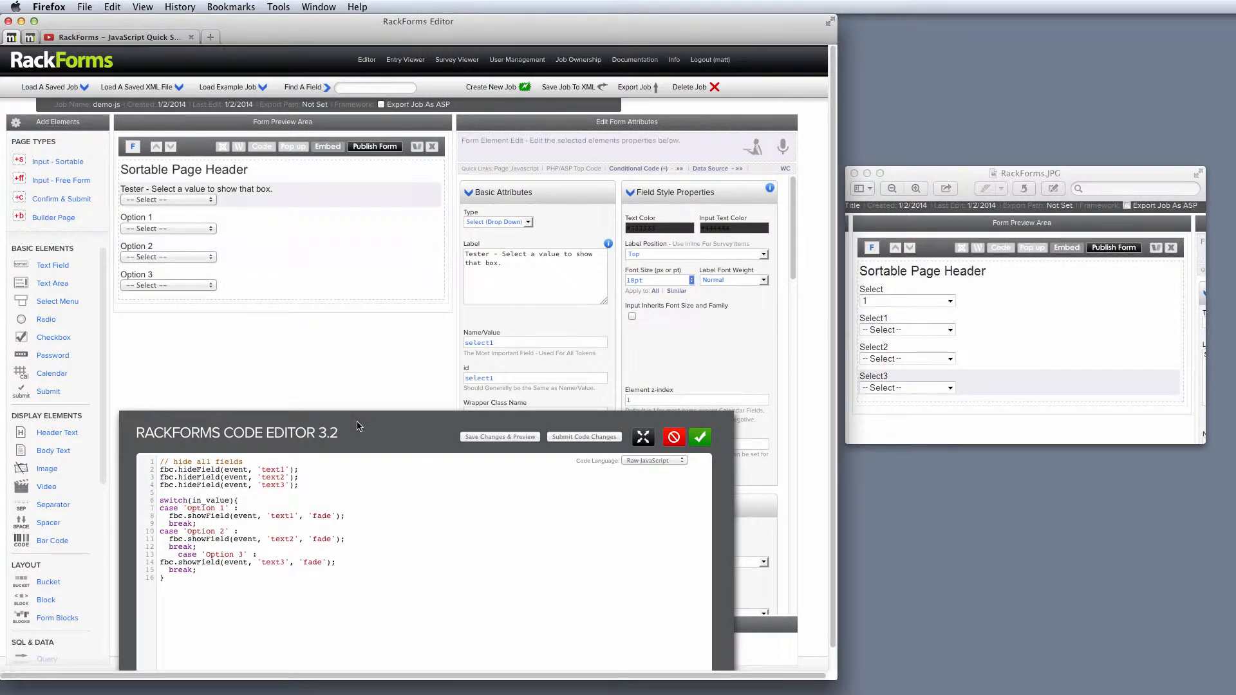
pyautogui.moveTo(296, 432); pyautogui.dragTo(342, 266)
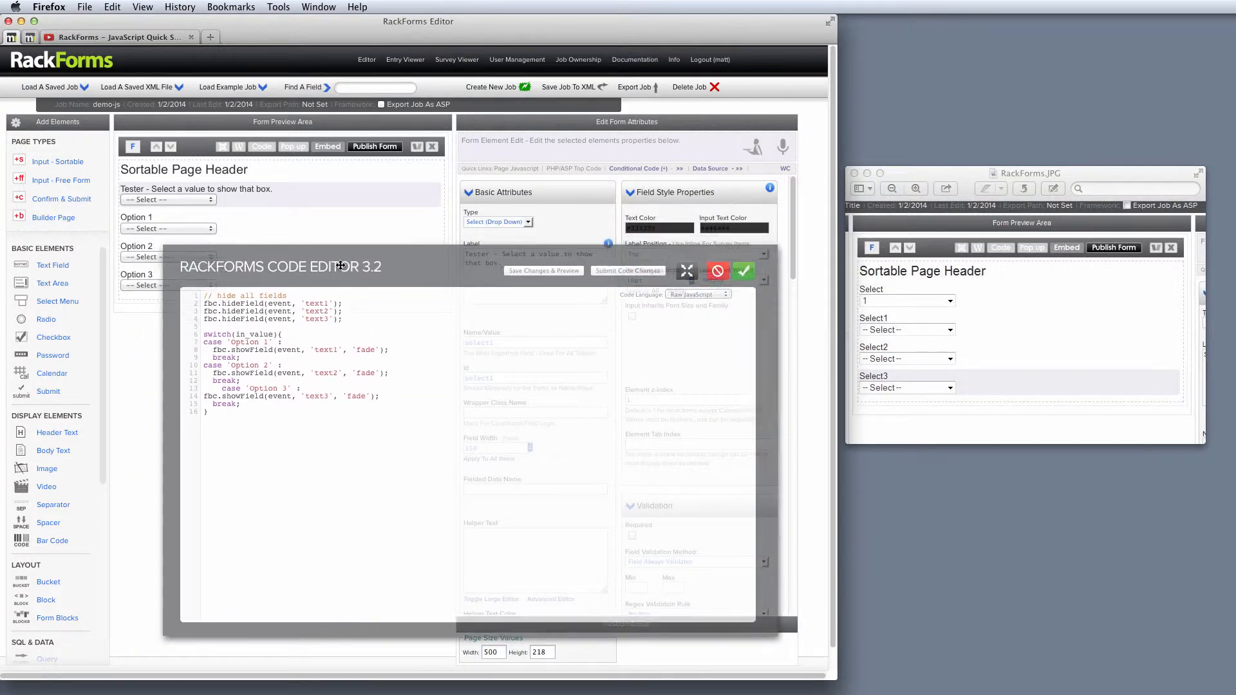
# - Set the field names in the three hideField calls to 'option1', 'option2' and 'option3'
pyautogui.doubleClick(314, 304)
pyautogui.write('option1')
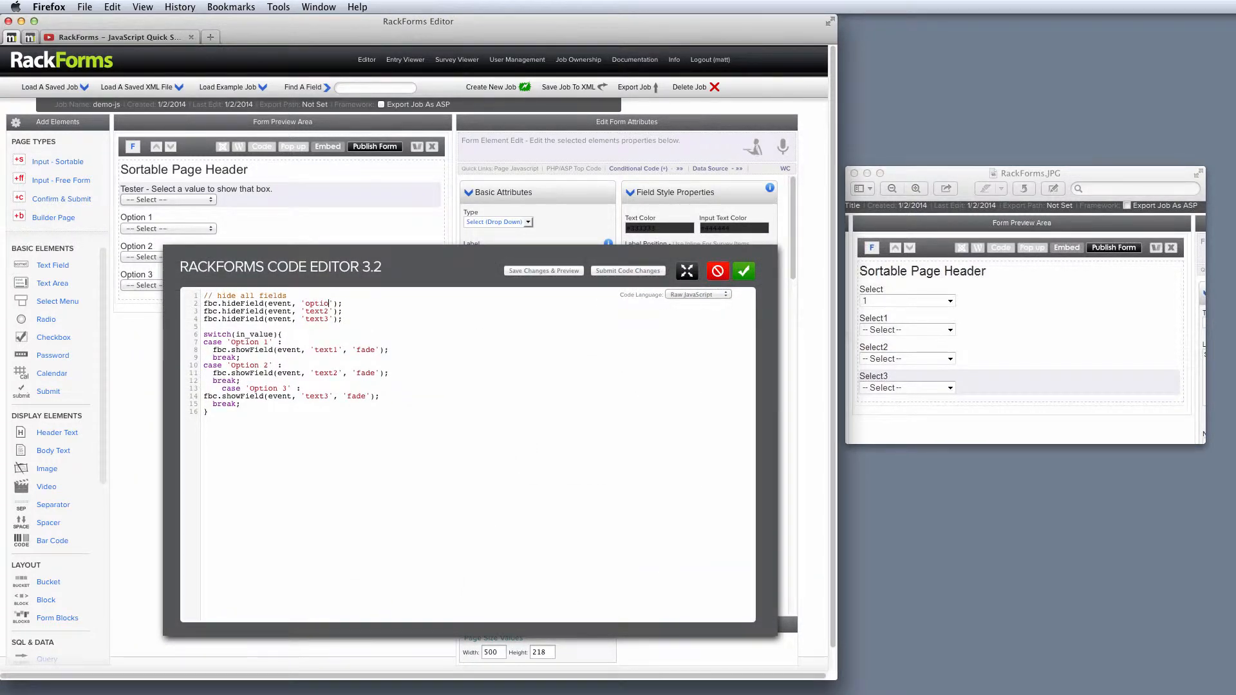
pyautogui.doubleClick(317, 311)
pyautogui.write('option1')
pyautogui.doubleClick(320, 319)
pyautogui.write('option1')
pyautogui.press('BackSpace')
pyautogui.write('3')
pyautogui.moveTo(353, 327); pyautogui.dragTo(116, 300)
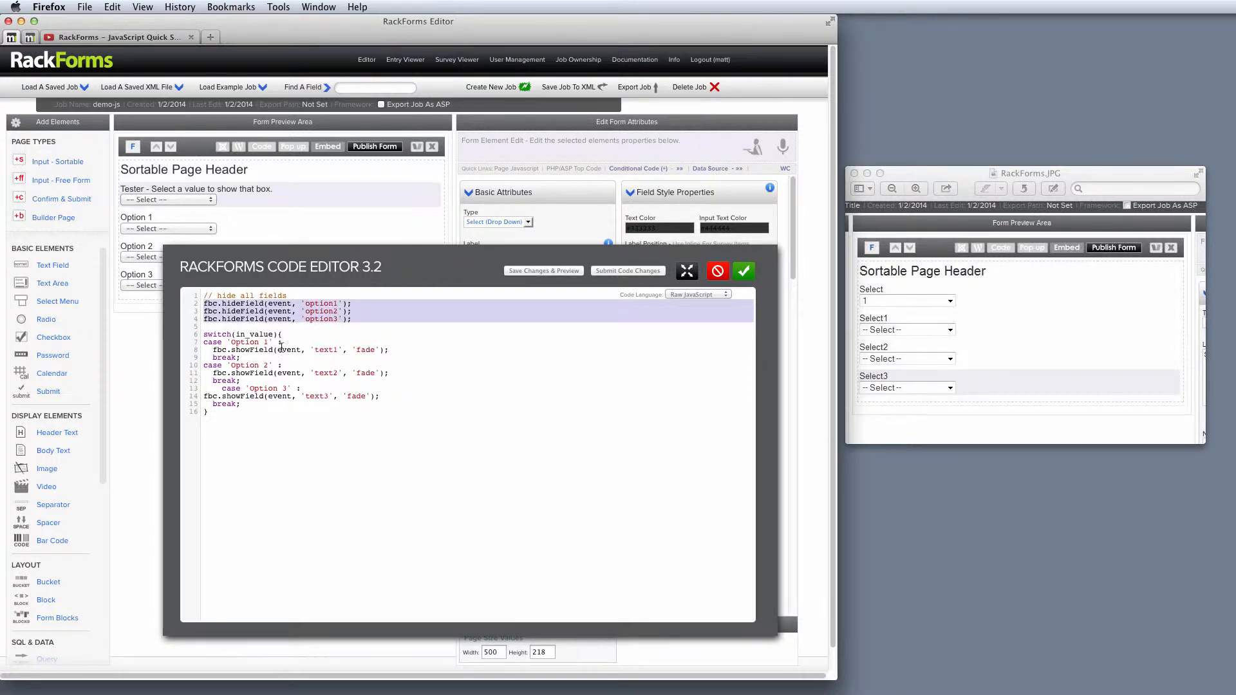
# - Add the comment "// show" on a new line directly above the switch statement
pyautogui.click(244, 331)
pyautogui.press('Up')
pyautogui.press('Return')
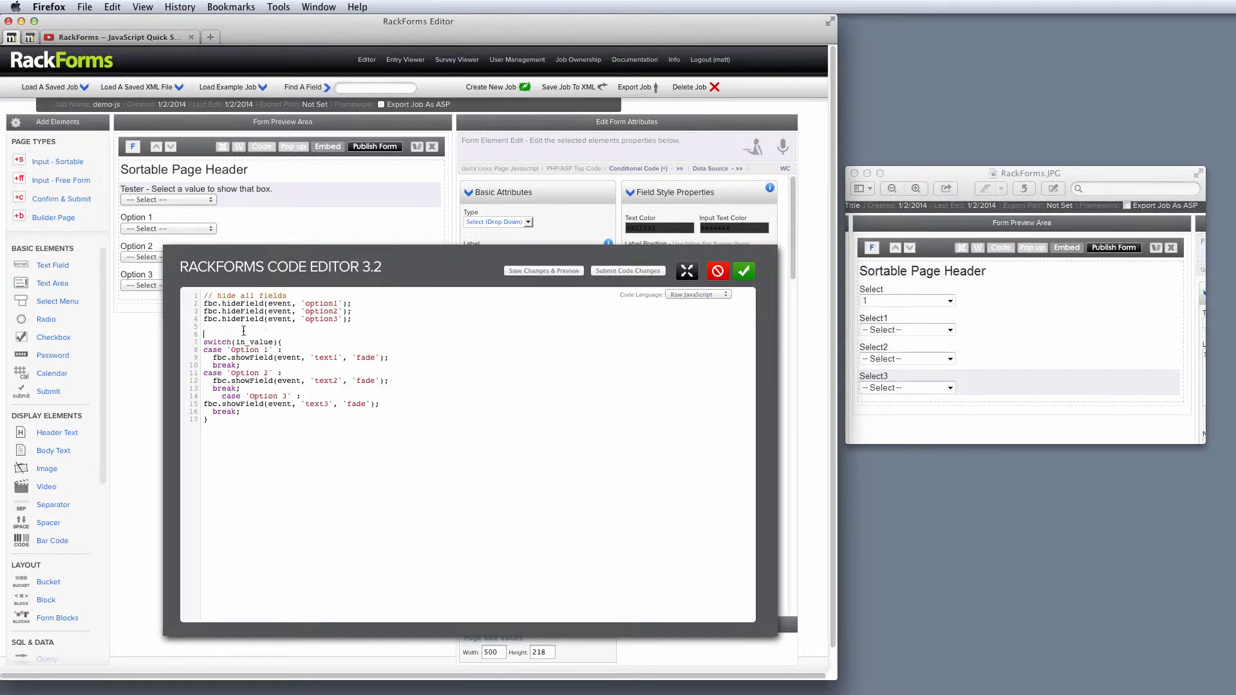
pyautogui.write('// show')
# - Compare the choices in the Tester menu with the case values of the switch(in_value) statement
pyautogui.moveTo(237, 342); pyautogui.dragTo(268, 341)
pyautogui.click(164, 199)
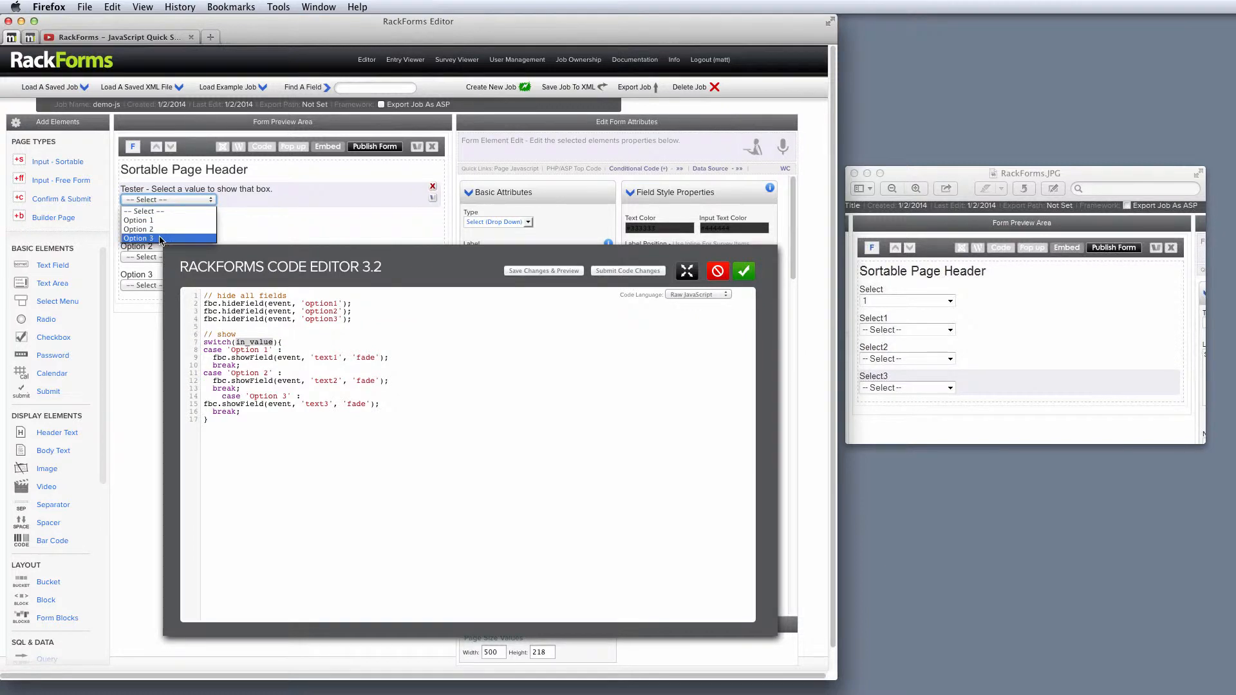
pyautogui.click(183, 210)
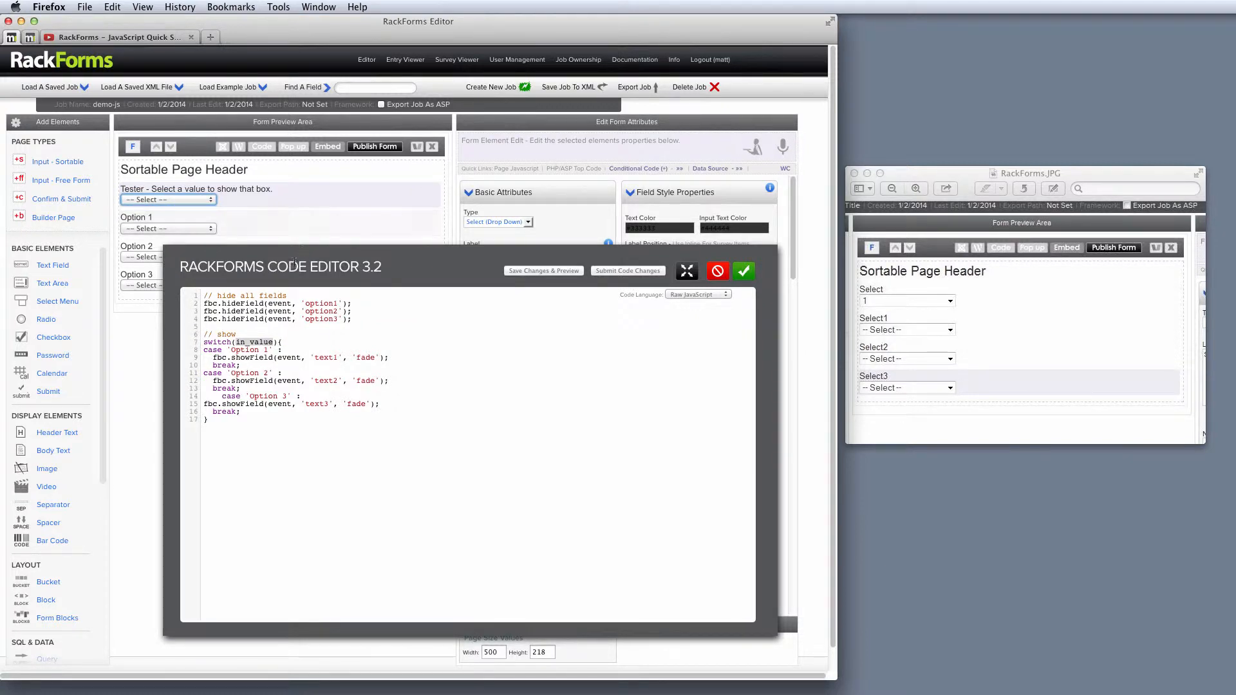
pyautogui.click(230, 347)
pyautogui.moveTo(230, 349); pyautogui.dragTo(270, 349)
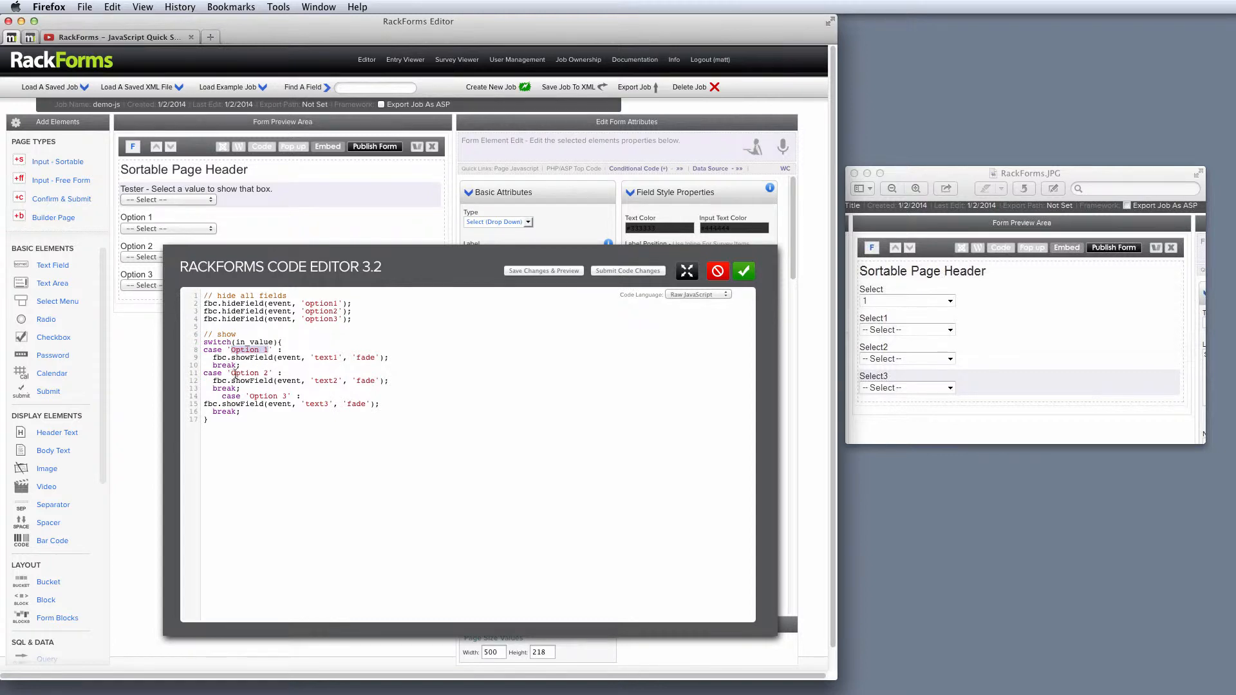
pyautogui.moveTo(231, 373); pyautogui.dragTo(288, 397)
pyautogui.click(193, 200)
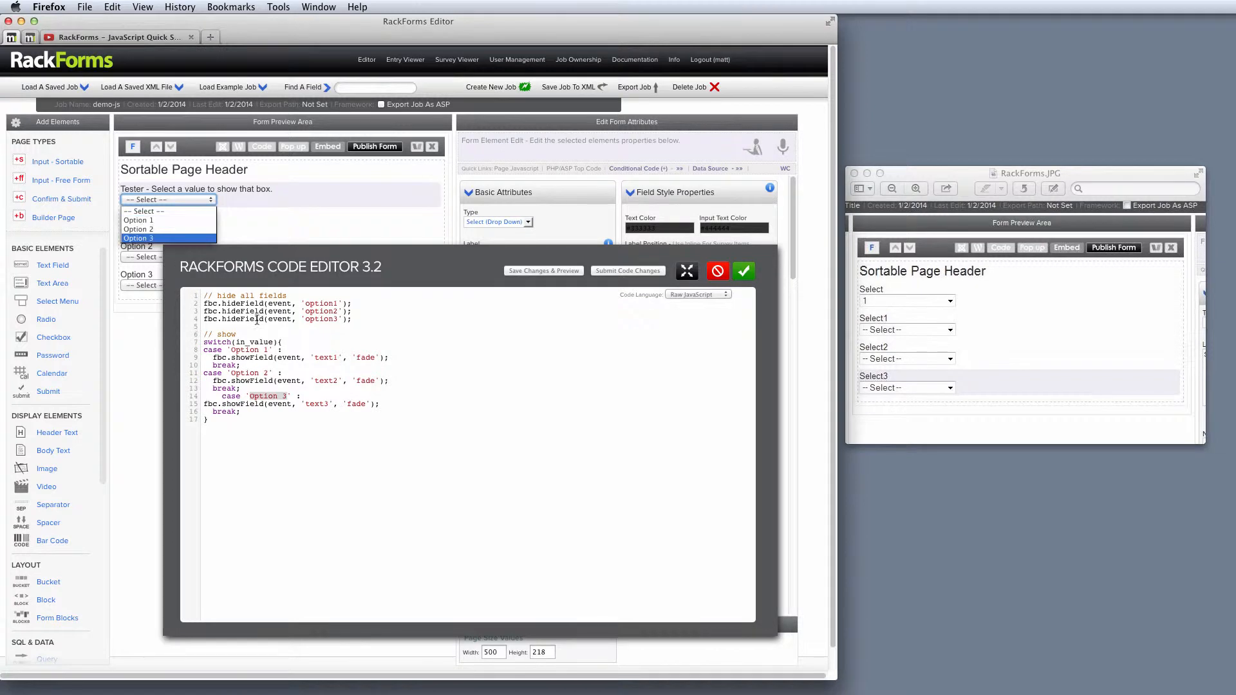
pyautogui.click(145, 221)
# - Try replacing the first case value 'Option 1' with 'Ford', and undo the replacement
pyautogui.moveTo(238, 352); pyautogui.dragTo(270, 353)
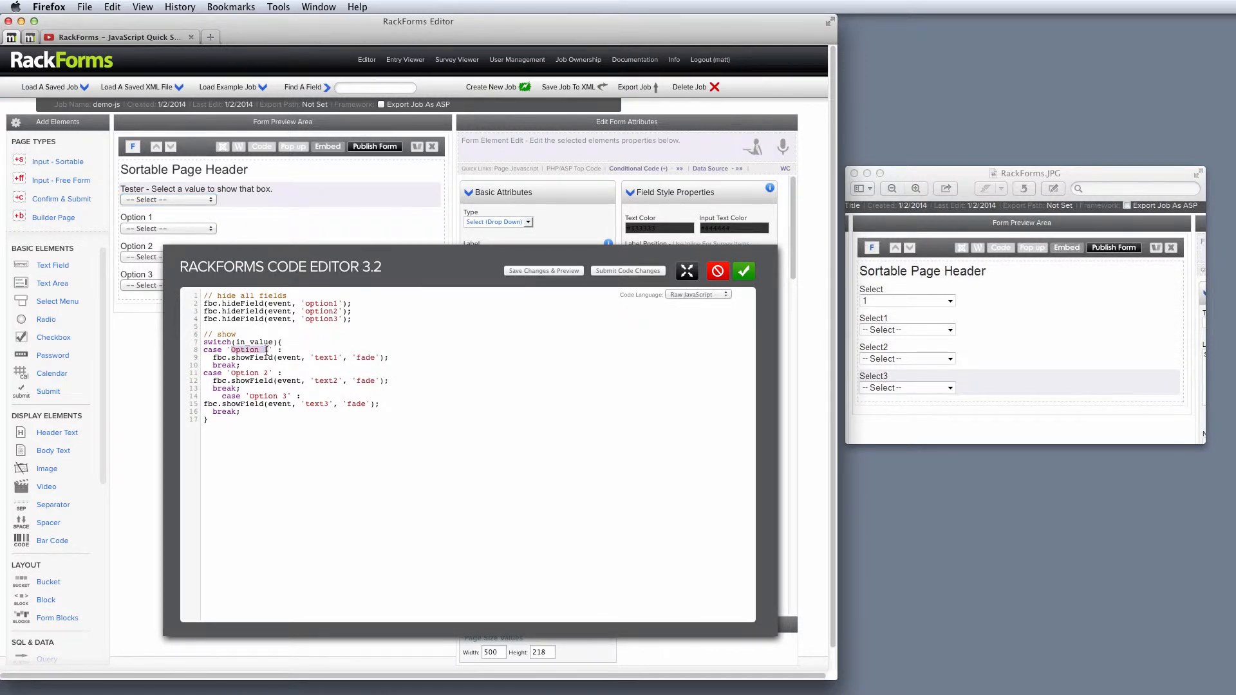
pyautogui.write('Frd')
pyautogui.press('BackSpace')
pyautogui.press('BackSpace')
pyautogui.press('BackSpace')
pyautogui.write('Ford')
pyautogui.doubleClick(241, 355)
pyautogui.press('super+z')
pyautogui.press('super+z')
pyautogui.click(303, 427)
# - Set the field names in the three showField calls to 'option1', 'option2' and 'option3', matching their cases
pyautogui.tripleClick(337, 305)
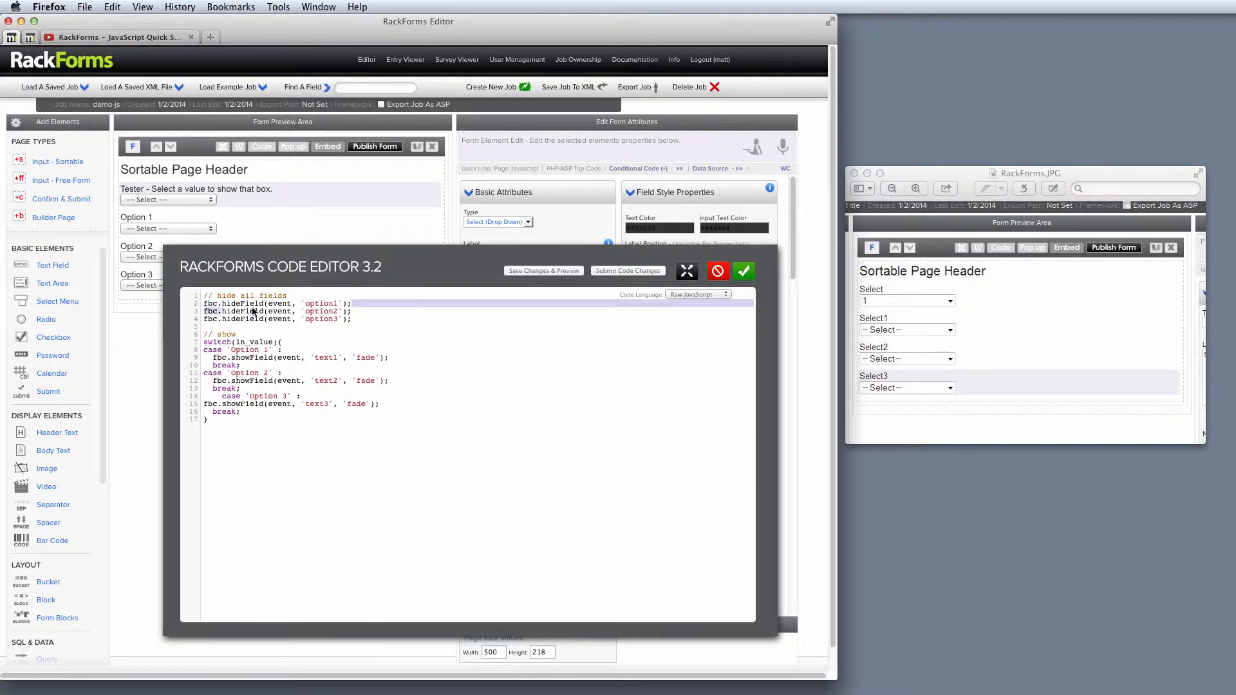
pyautogui.doubleClick(257, 356)
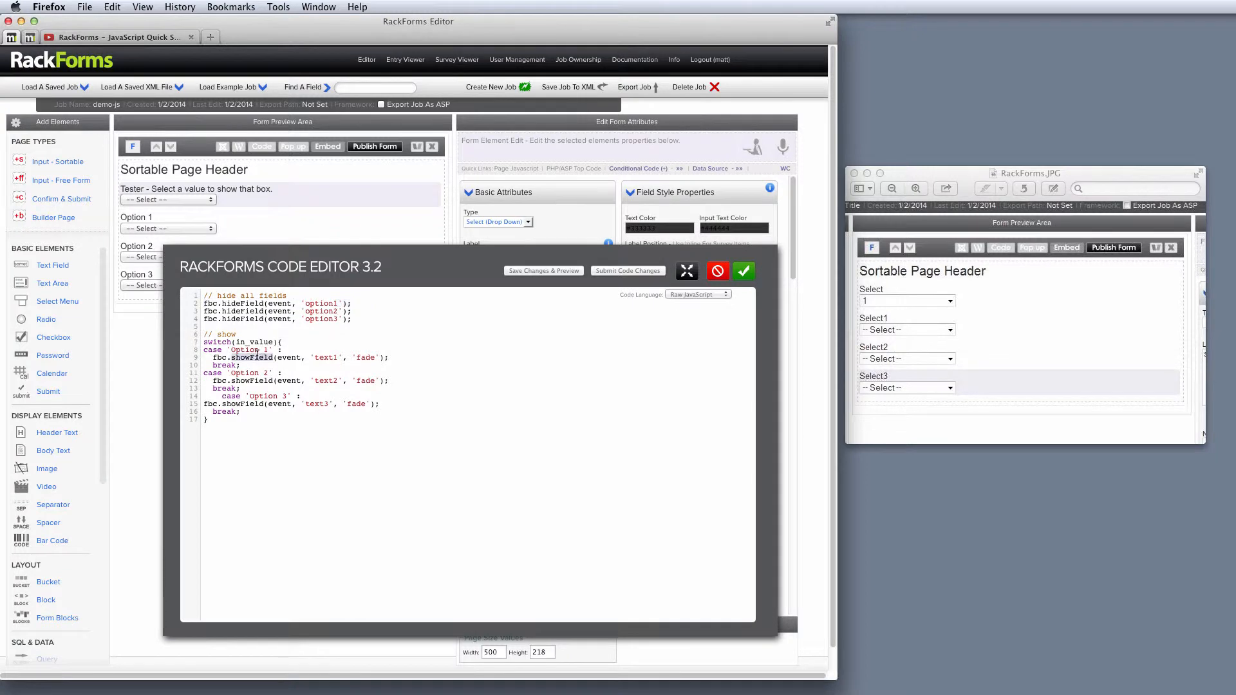
pyautogui.doubleClick(325, 358)
pyautogui.write('option1')
pyautogui.doubleClick(342, 357)
pyautogui.press('super+c')
pyautogui.doubleClick(326, 380)
pyautogui.press('super+v')
pyautogui.doubleClick(317, 404)
pyautogui.press('super+v')
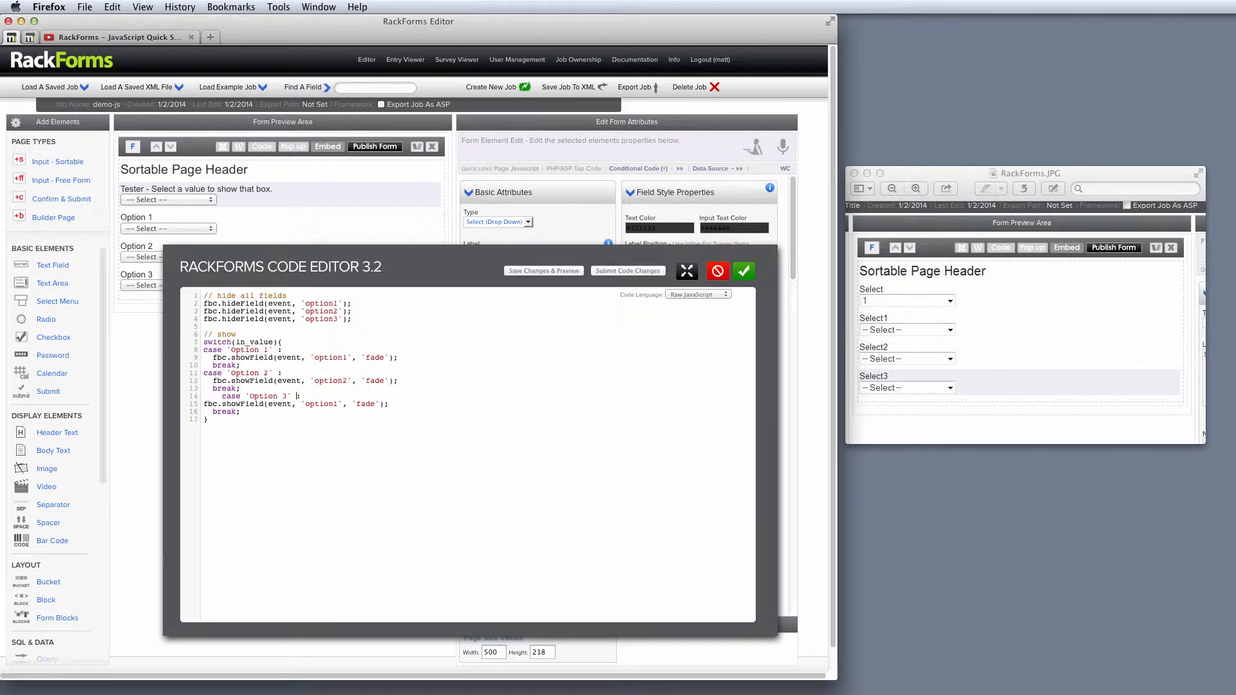
pyautogui.click(338, 404)
pyautogui.press('BackSpace')
pyautogui.write('2')
pyautogui.press('BackSpace')
pyautogui.write('3')
# - Remove the word fade from the last argument of all three showField calls, leaving empty quotes
pyautogui.doubleClick(374, 357)
pyautogui.press('BackSpace')
pyautogui.doubleClick(374, 381)
pyautogui.press('BackSpace')
pyautogui.doubleClick(367, 404)
pyautogui.press('BackSpace')
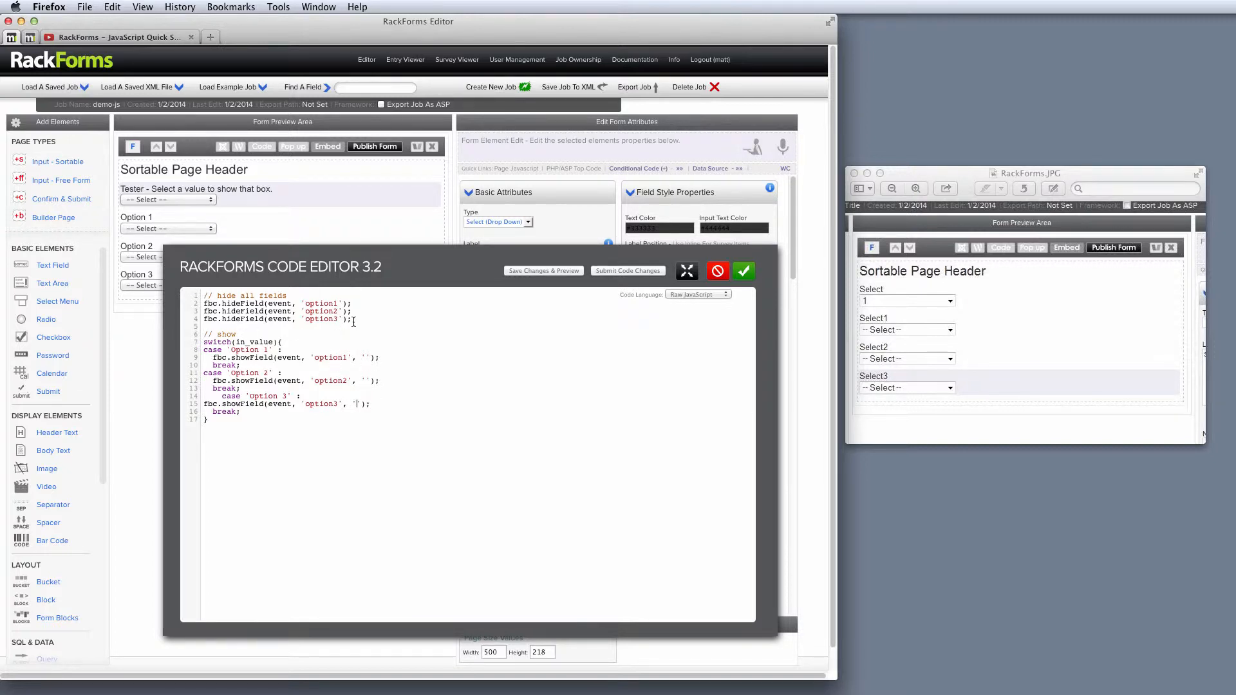
# - Save the code and test Option 1, Option 2 and Option 3 in the Tester menu of the form preview
pyautogui.moveTo(352, 319); pyautogui.dragTo(157, 308)
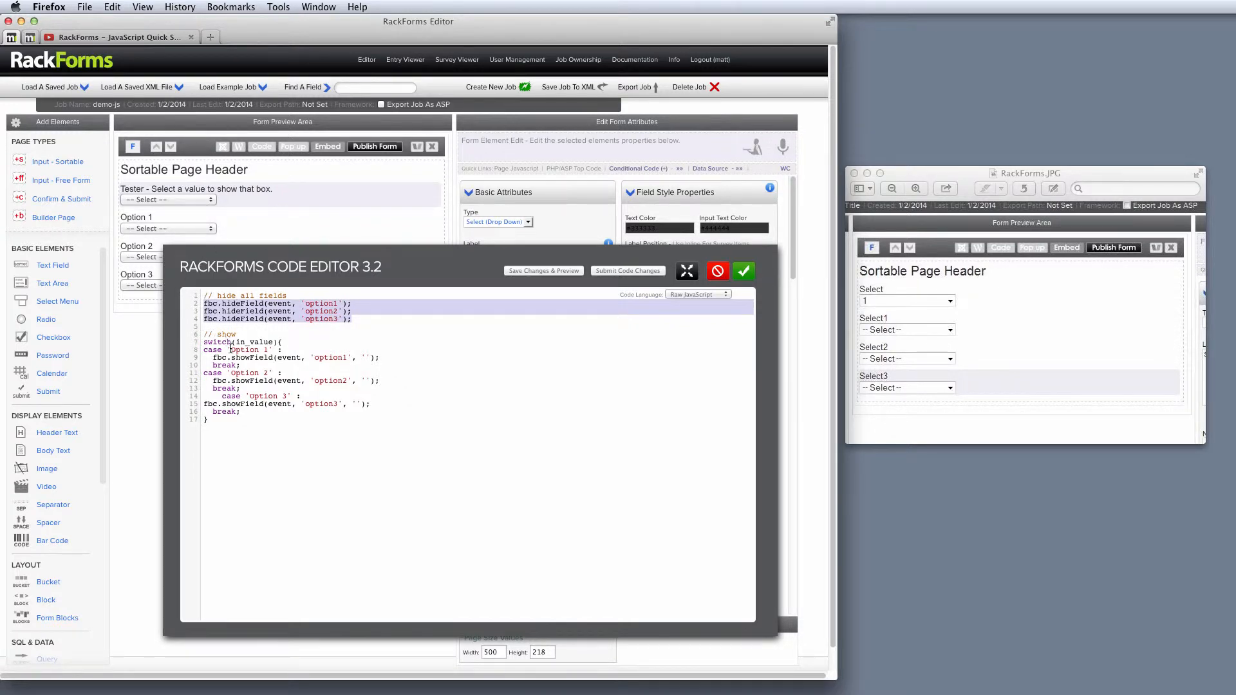
pyautogui.moveTo(230, 351); pyautogui.dragTo(267, 351)
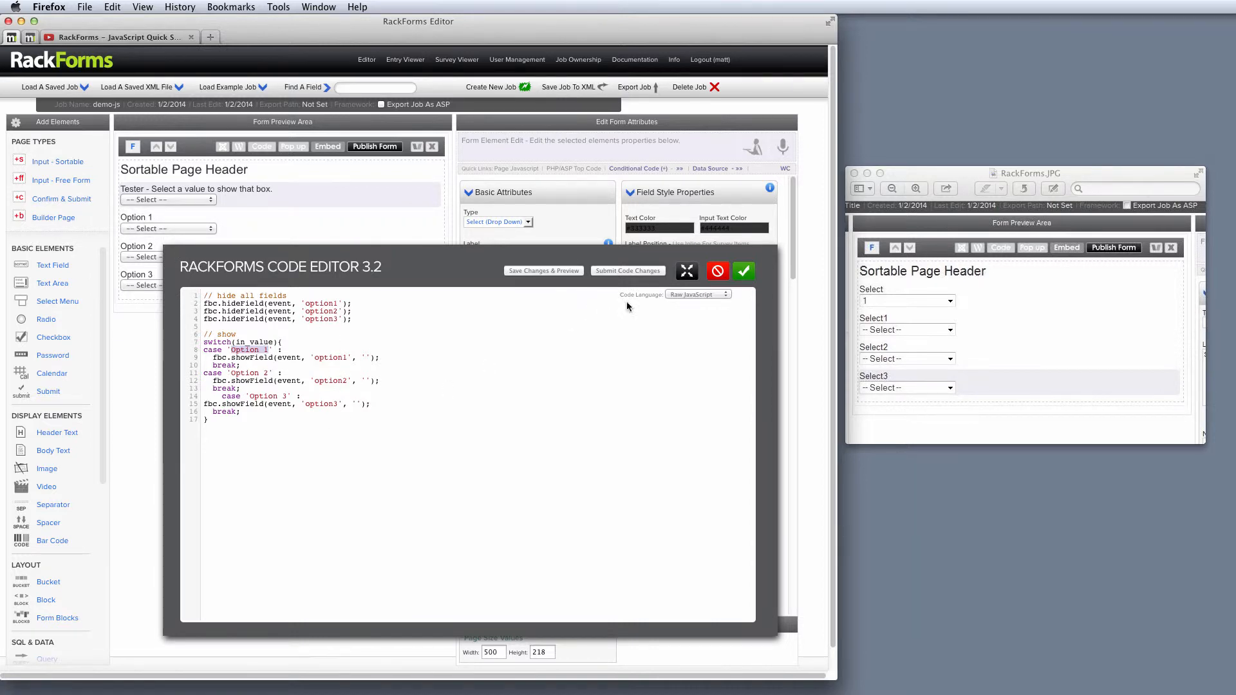
pyautogui.click(533, 270)
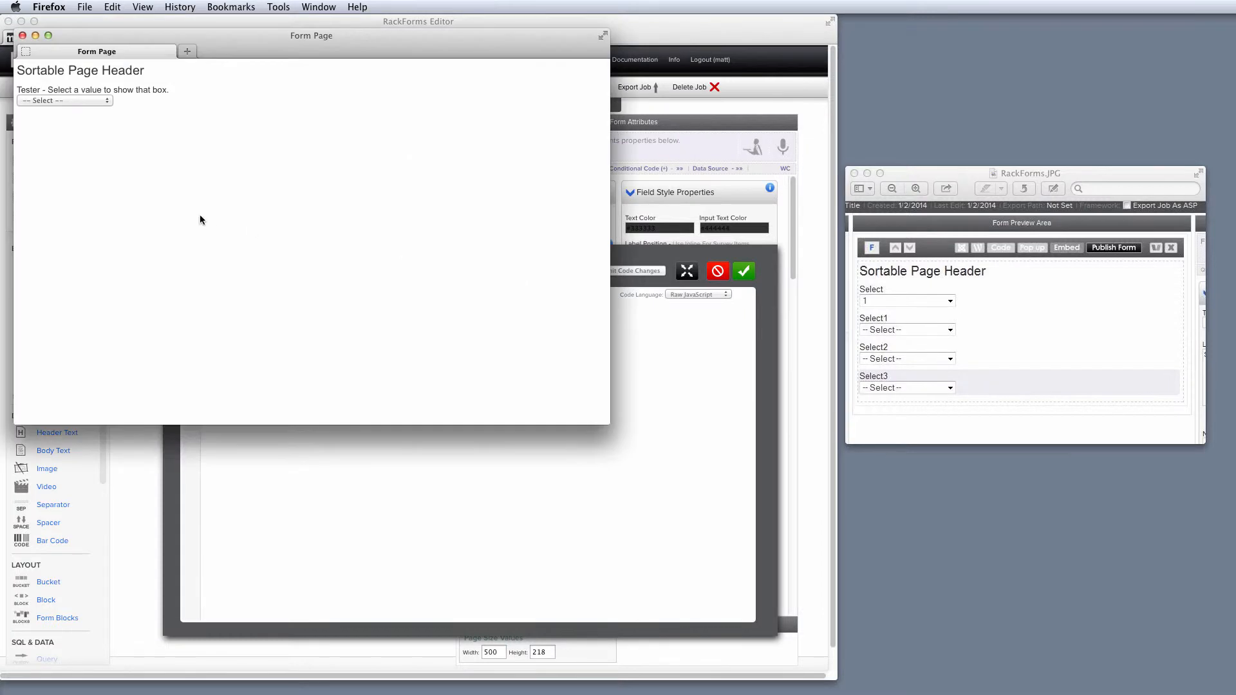
pyautogui.click(68, 101)
pyautogui.click(55, 120)
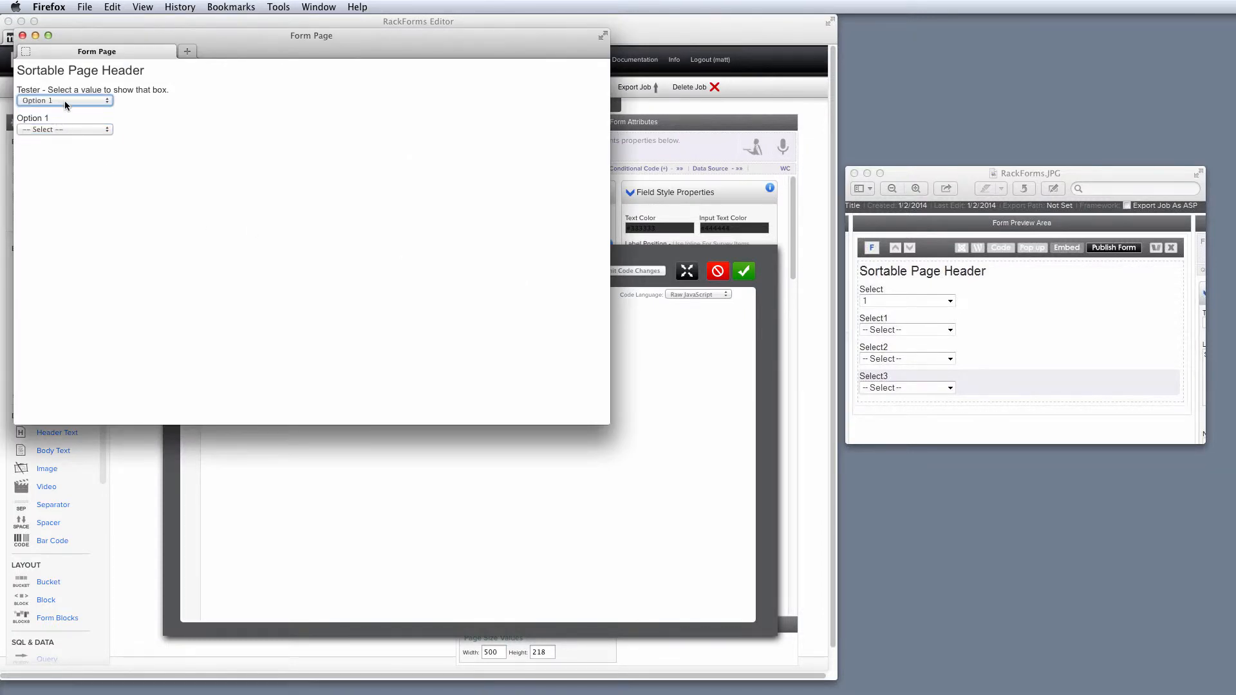
pyautogui.click(64, 101)
pyautogui.click(59, 130)
pyautogui.click(81, 100)
pyautogui.click(63, 140)
pyautogui.click(23, 36)
pyautogui.moveTo(357, 271); pyautogui.dragTo(363, 239)
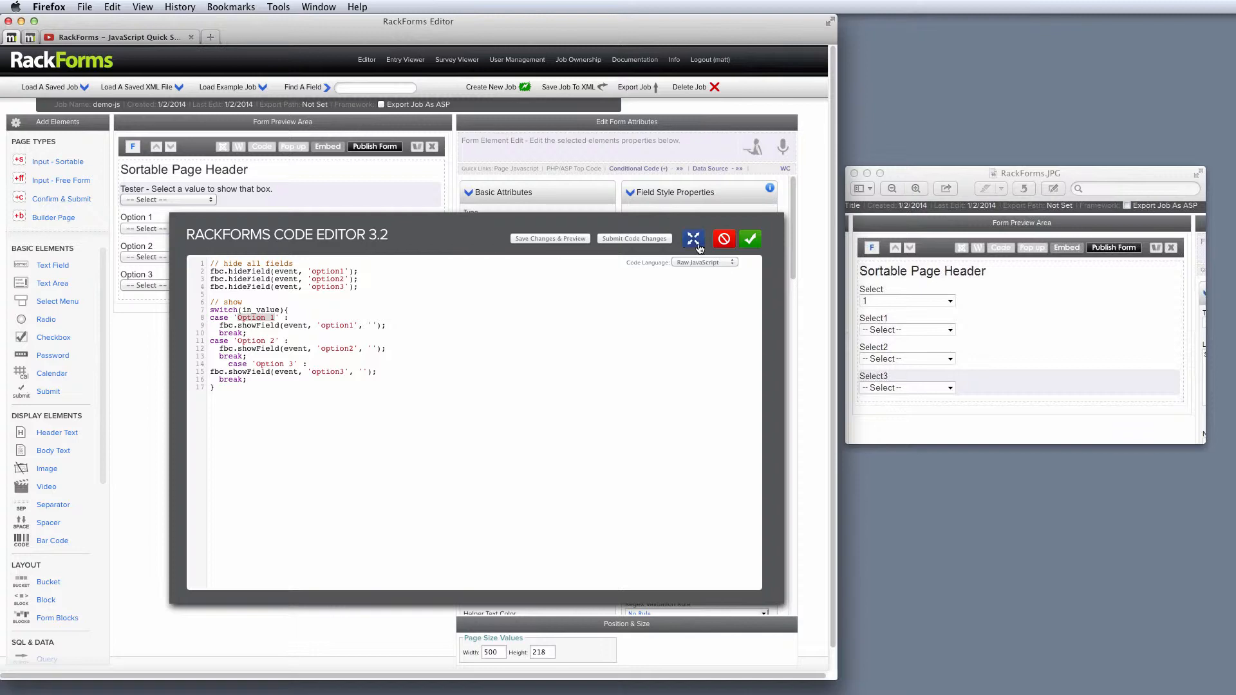
pyautogui.click(723, 238)
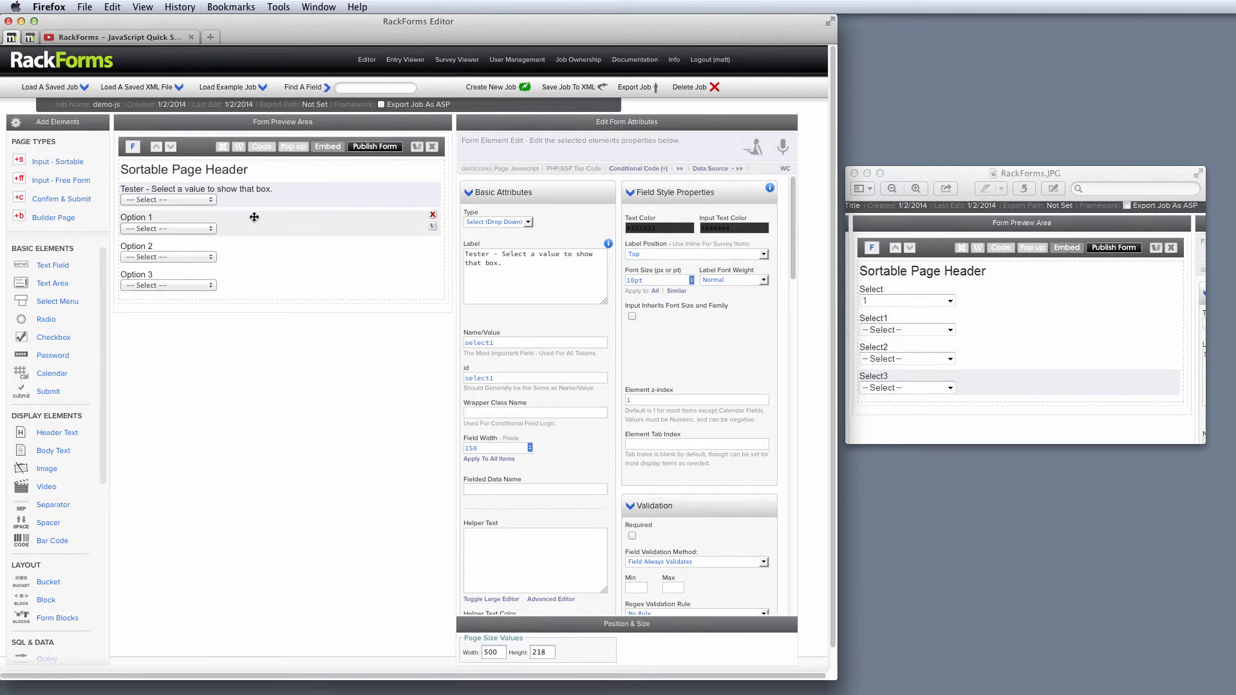
# - Add a Submit button to the form and move it below the Option 3 menu
pyautogui.click(49, 391)
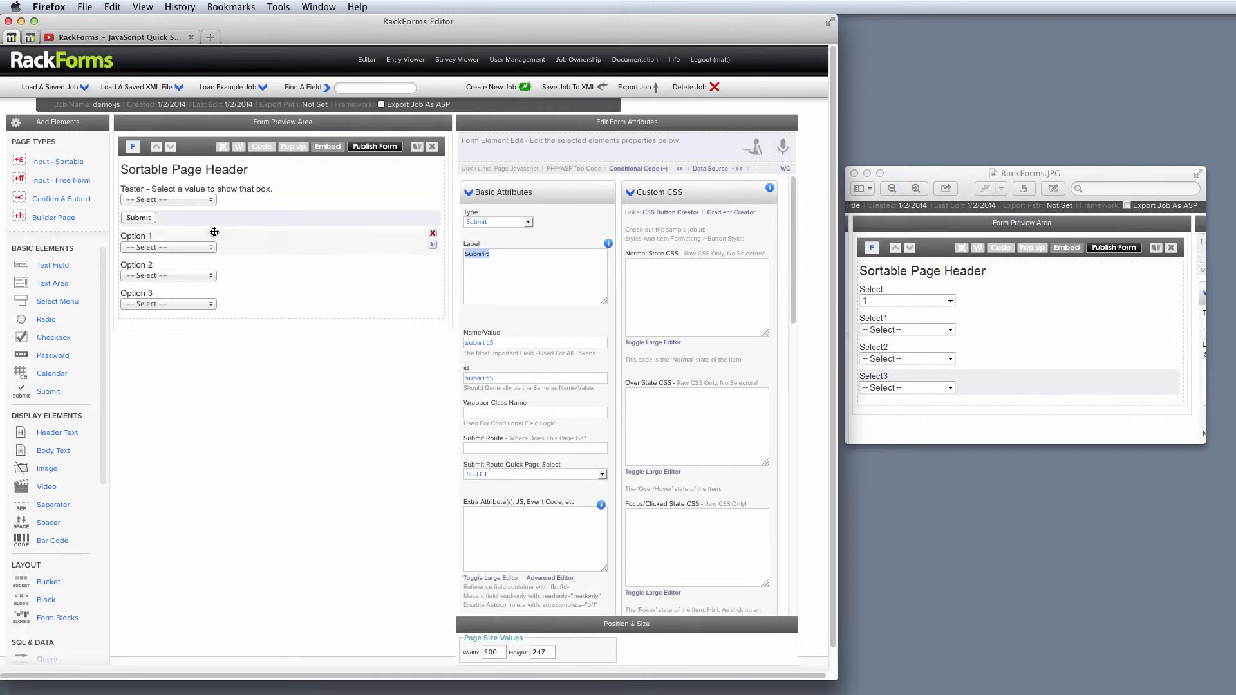
pyautogui.moveTo(217, 219); pyautogui.dragTo(230, 304)
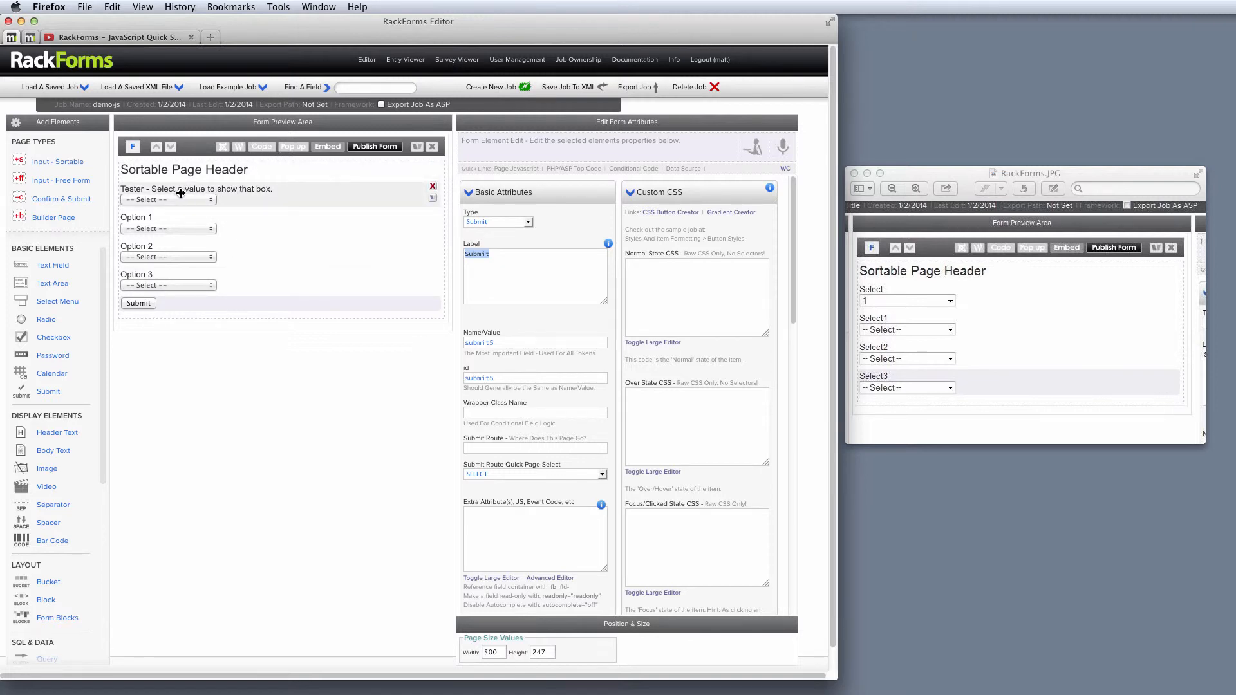
pyautogui.click(250, 194)
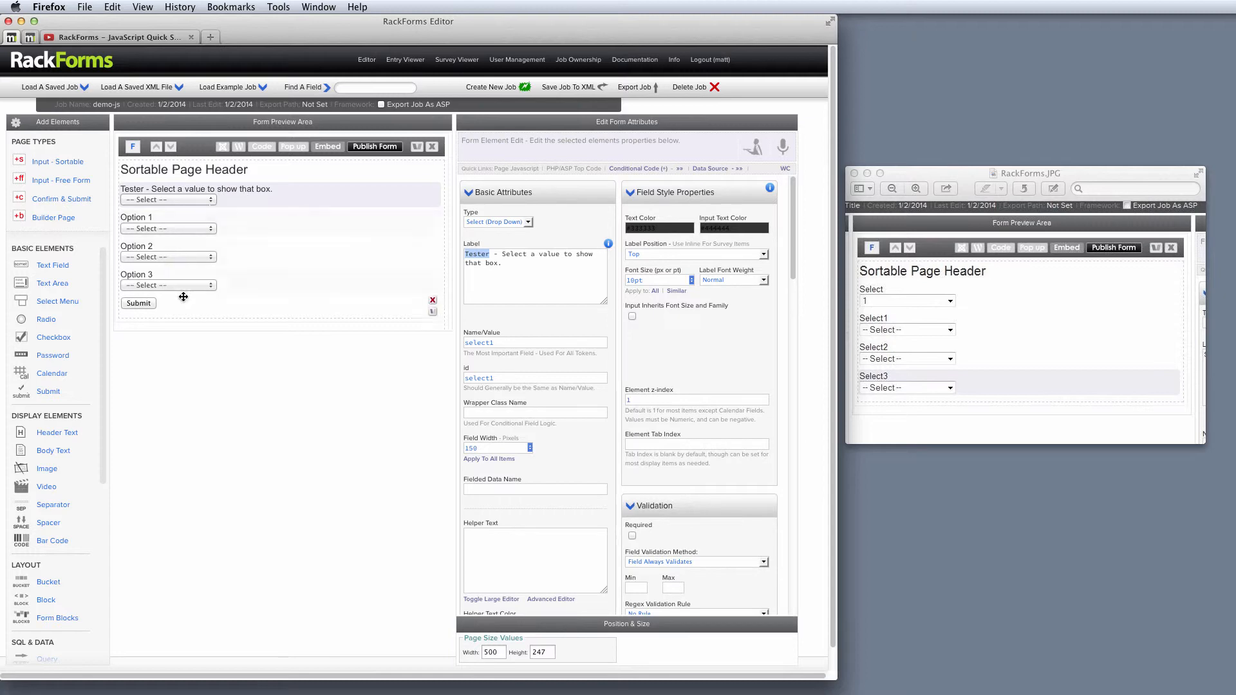
# - Look at the Conditional Route Statement in the Submit button's conditional processing settings
pyautogui.click(165, 307)
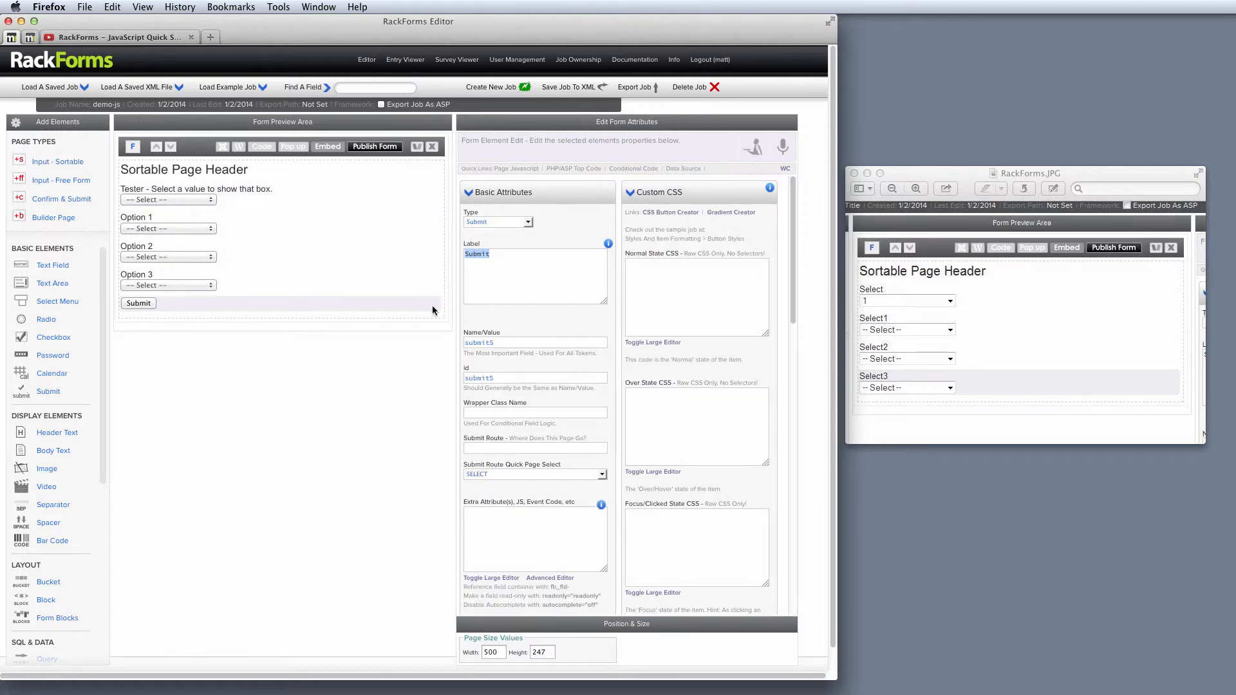
pyautogui.scroll(-5, 519, 329)
pyautogui.scroll(-5, 519, 328)
pyautogui.click(493, 381)
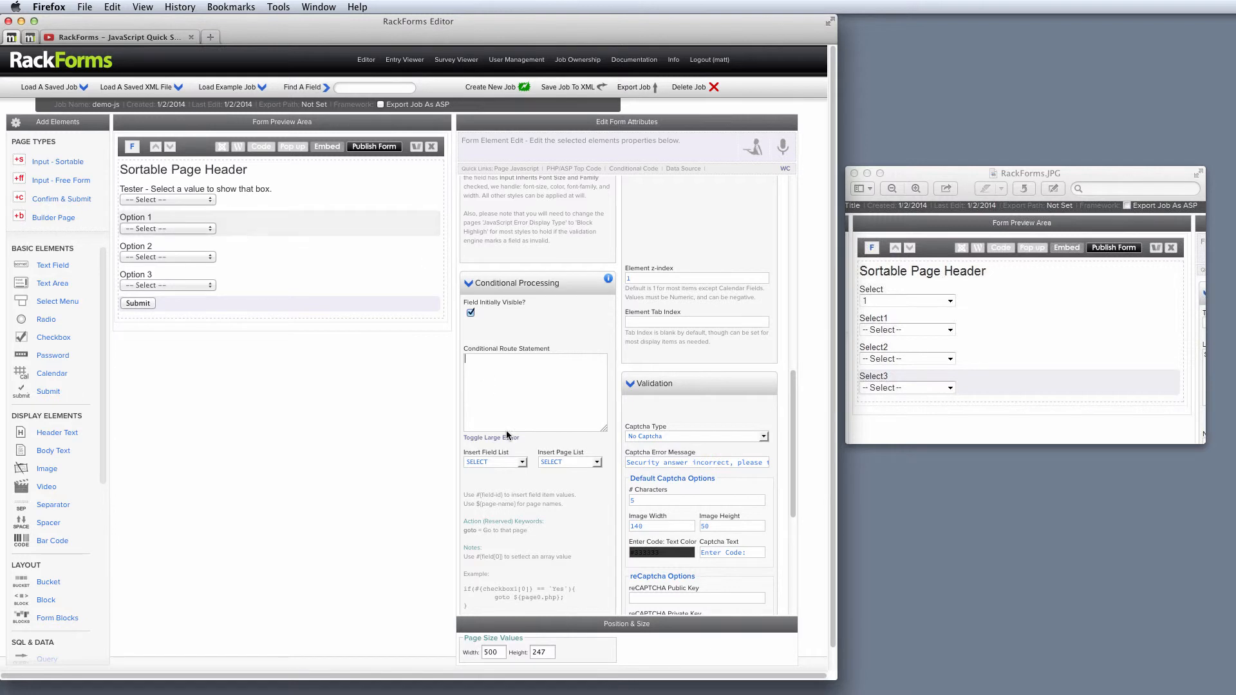
# - Try adding a second sortable page with the header text "Option 1", and delete that page again
pyautogui.click(80, 162)
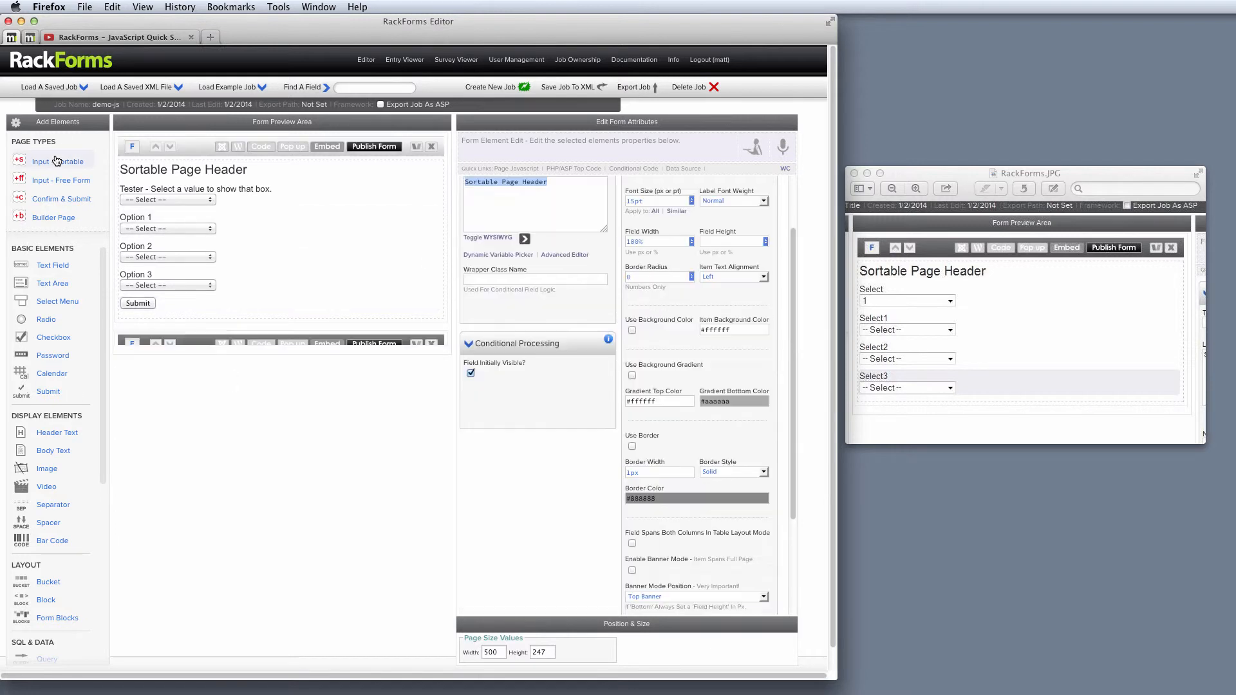
pyautogui.write('ption 1')
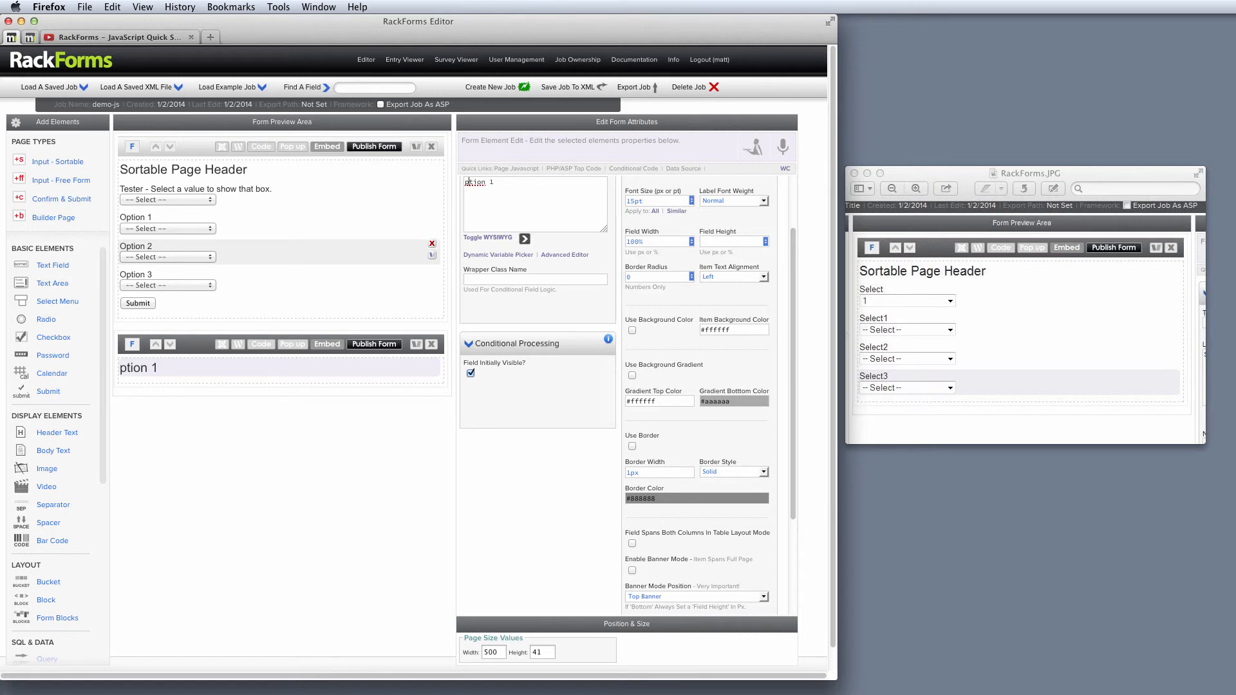
pyautogui.write('O')
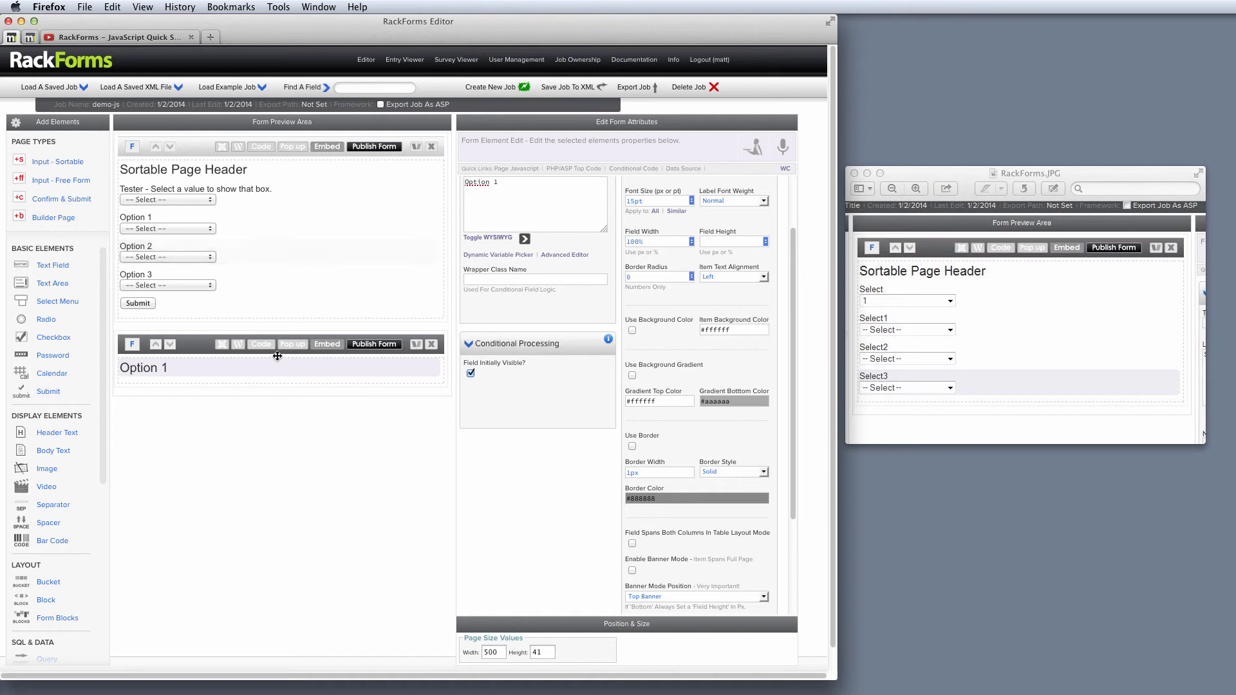
pyautogui.click(431, 344)
pyautogui.click(455, 302)
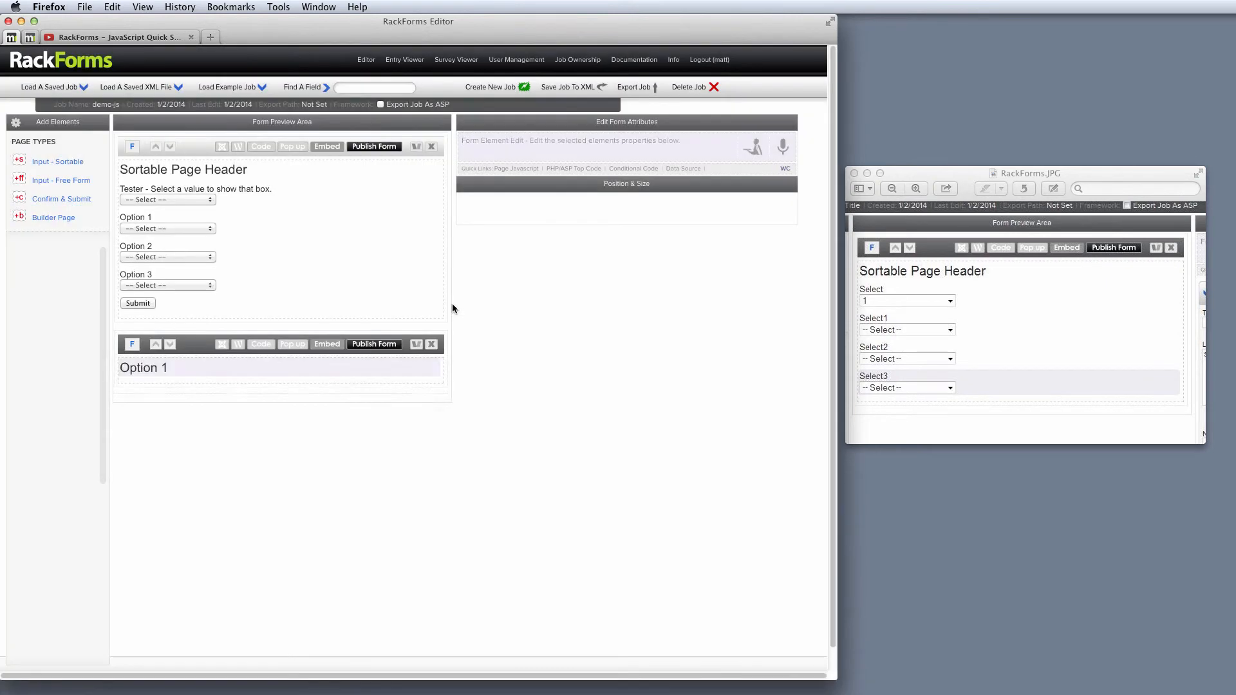
# - Review the Custom Conditional Field Statement in the Tester menu's conditional processing settings
pyautogui.click(191, 153)
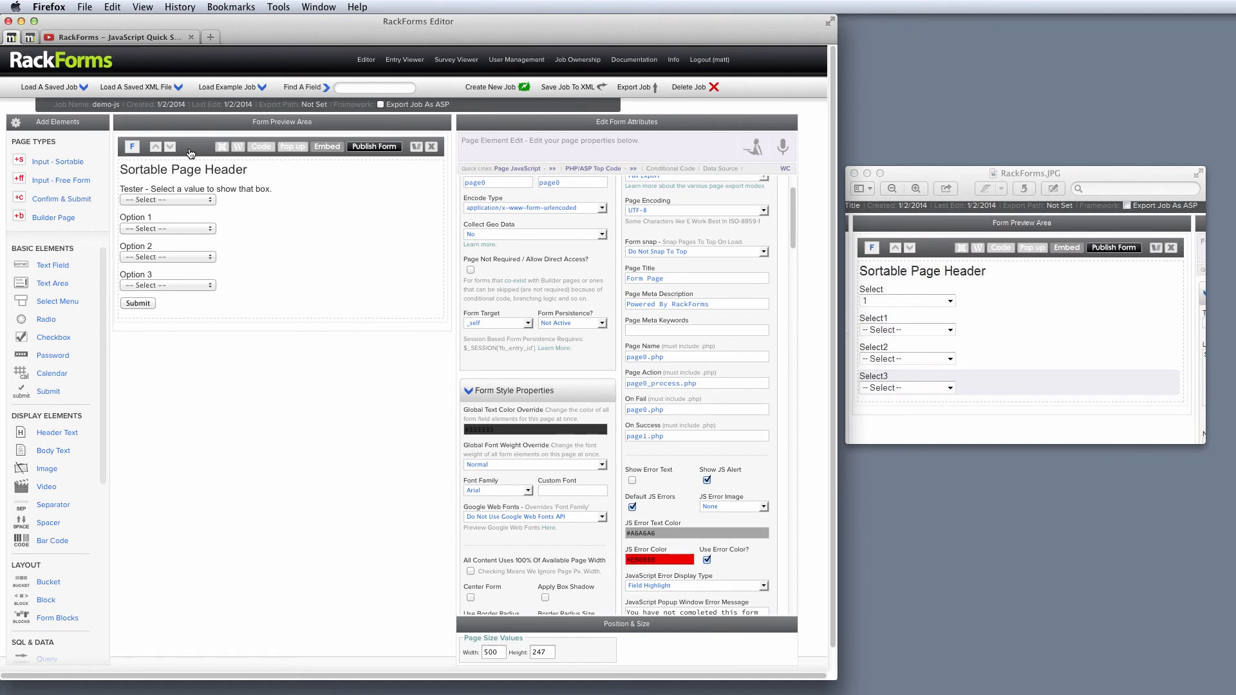
pyautogui.click(229, 189)
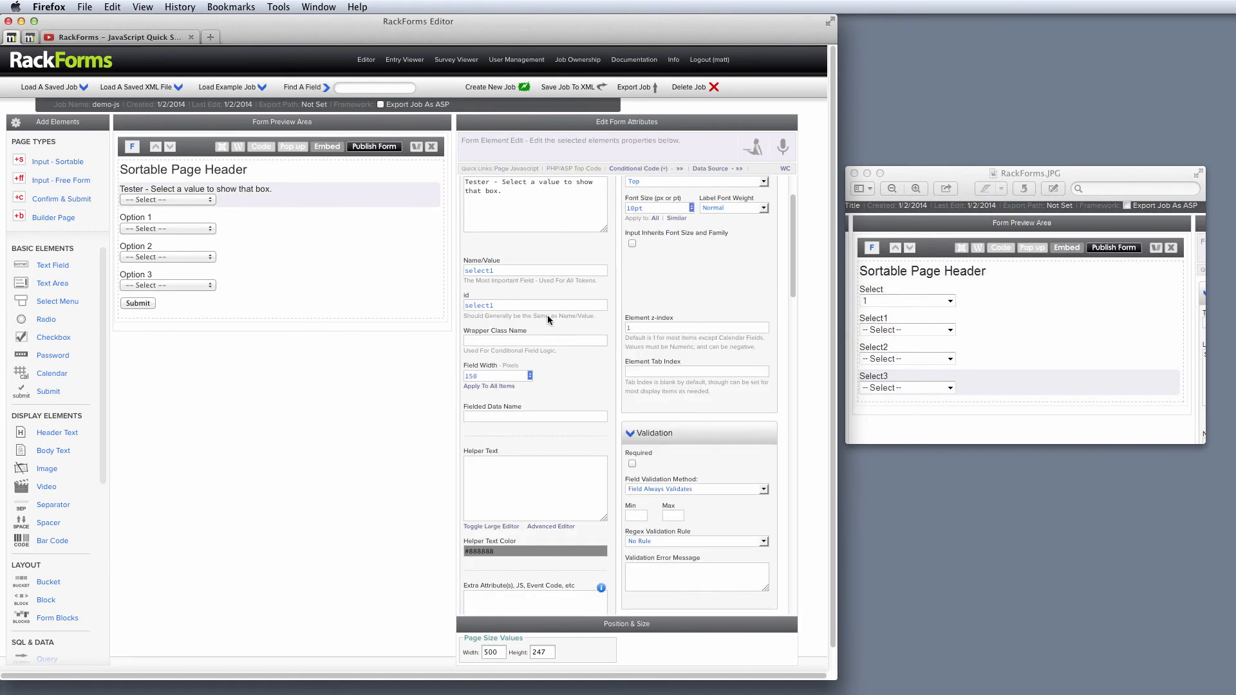
pyautogui.scroll(-10, 547, 315)
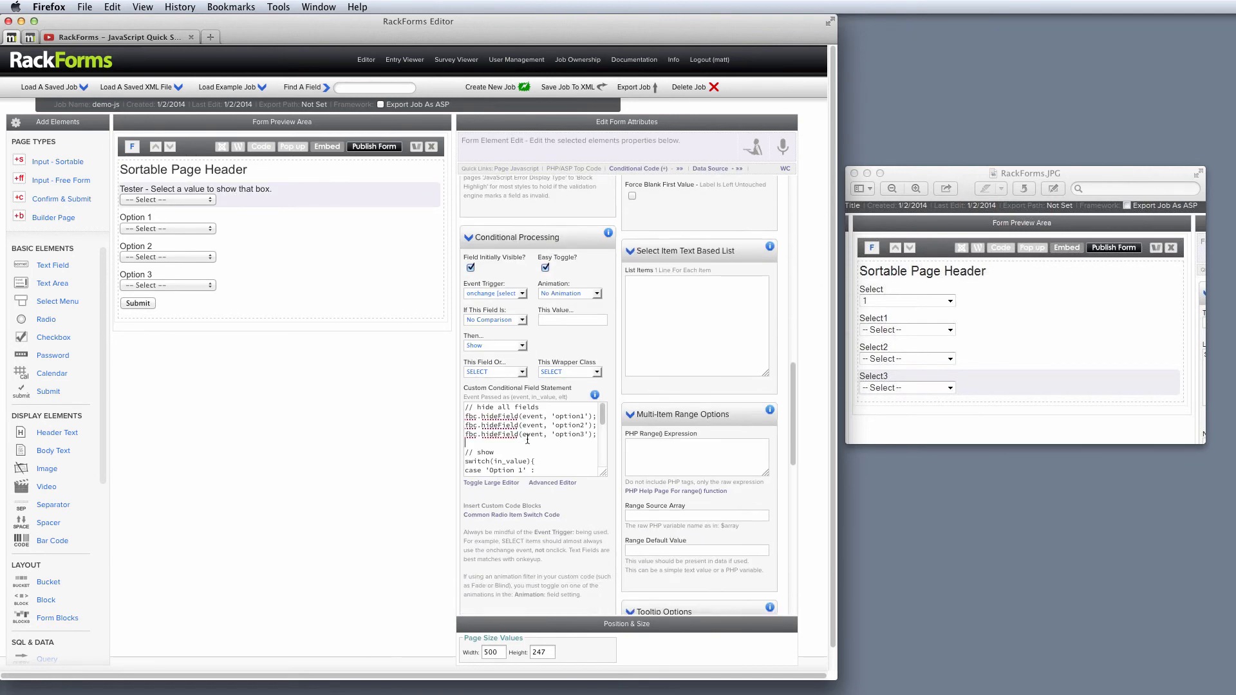